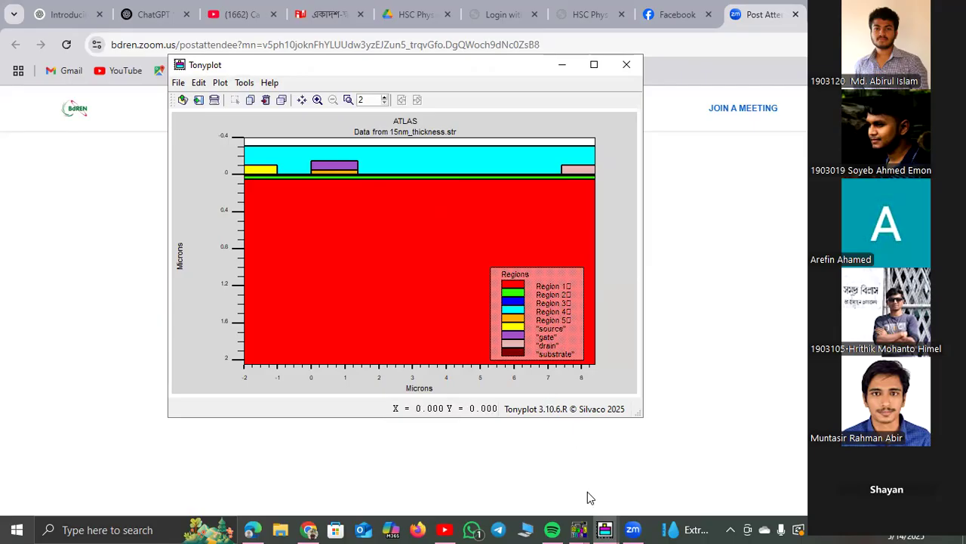
# Switch to DeckBuild and examine the mesh, region and electrode definitions in the sir modi cap 50 nm.in deck
pyautogui.click(607, 529)
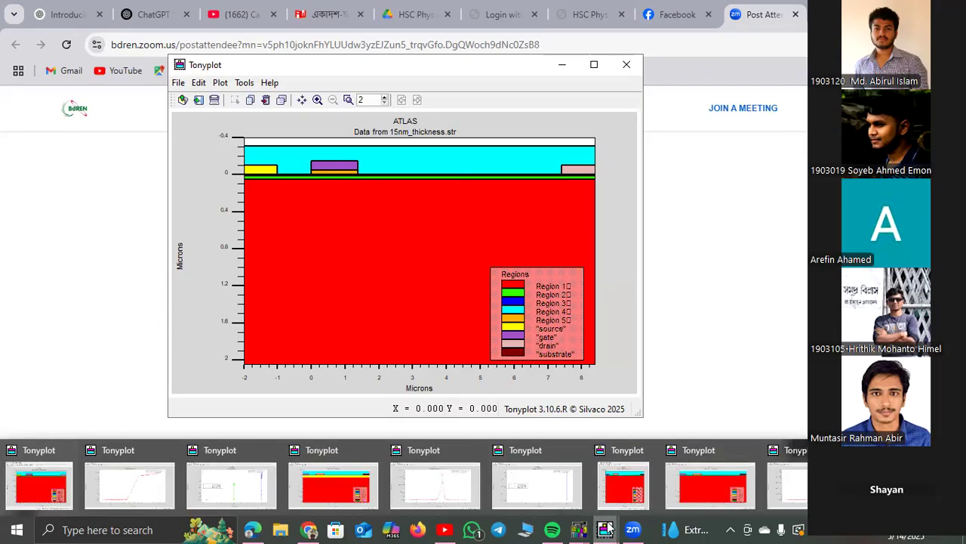
pyautogui.moveTo(578, 528)
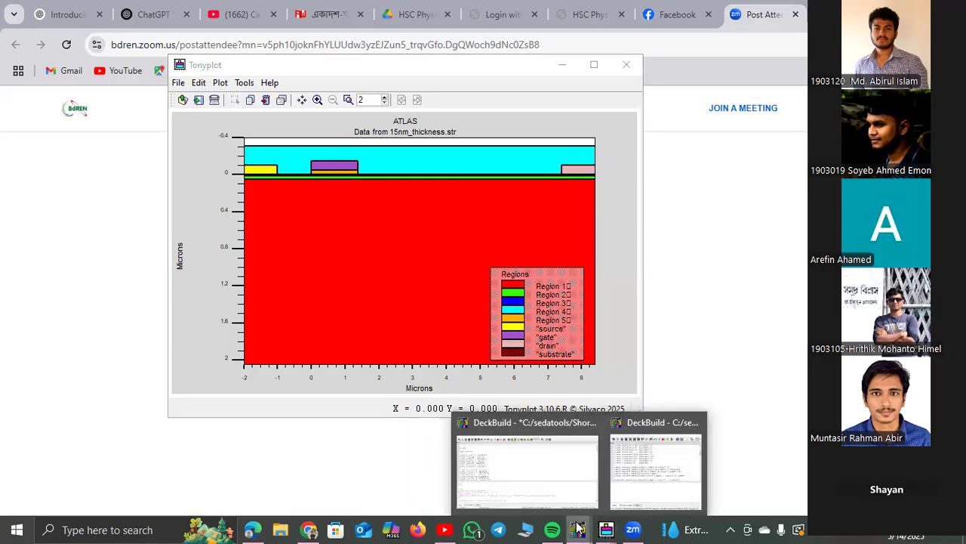
pyautogui.click(567, 493)
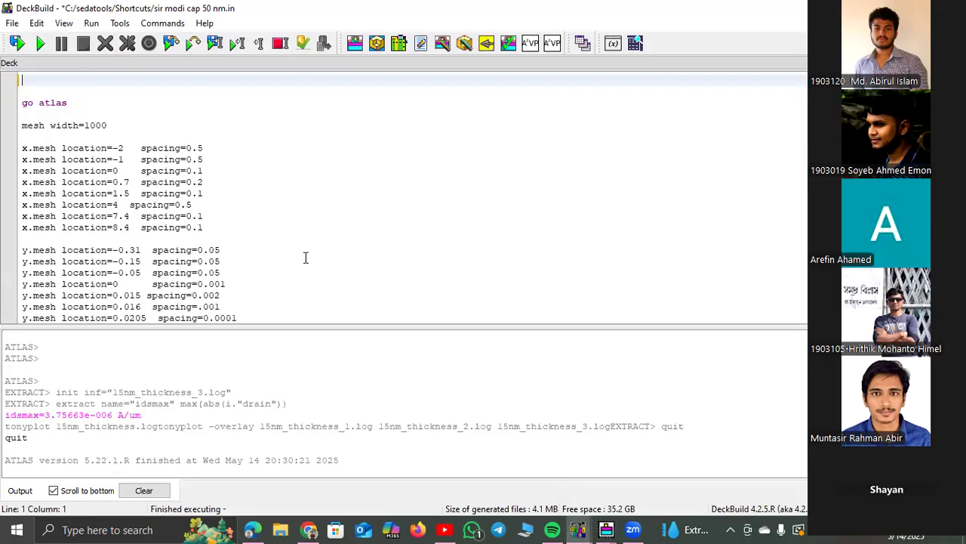
pyautogui.scroll(-3, 304, 257)
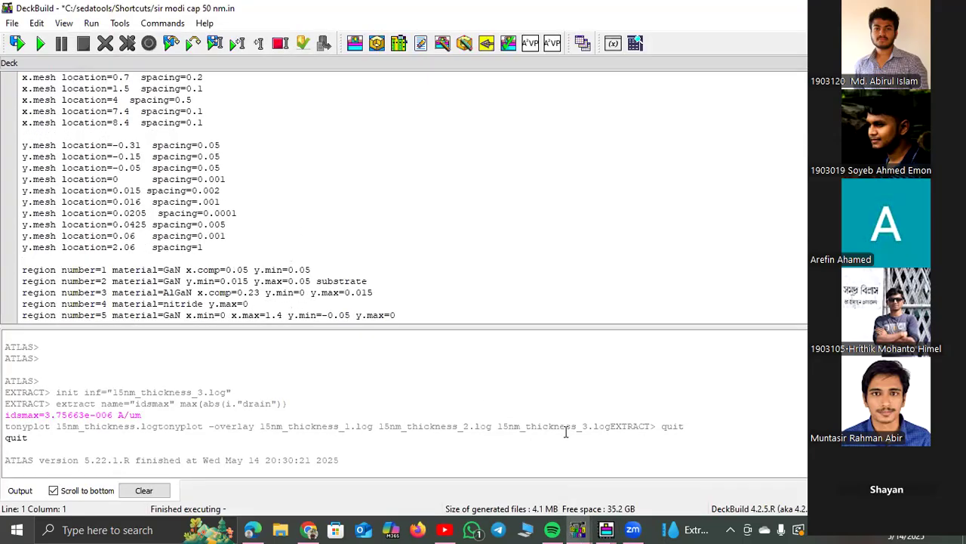
pyautogui.scroll(-2, 432, 234)
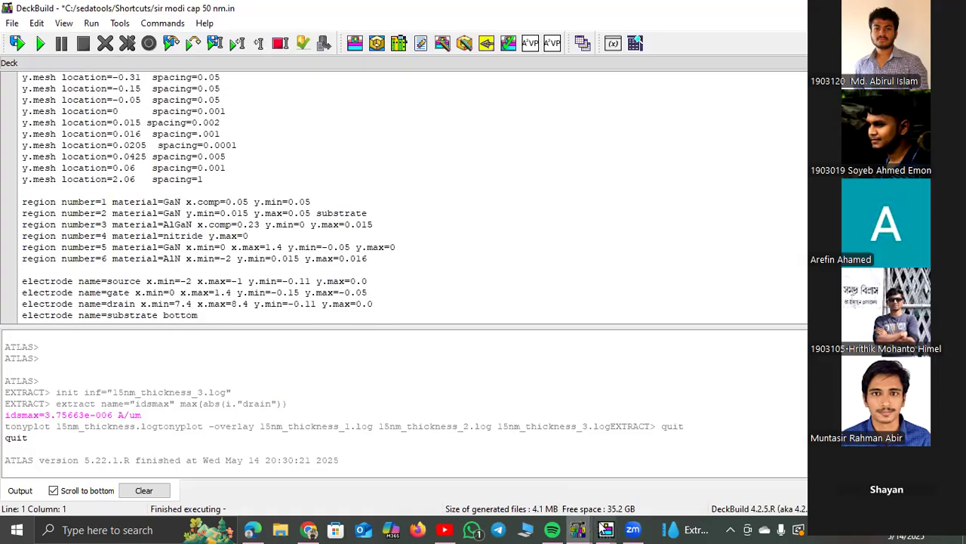
# Switch to Tonyplot, compare the 15nm_thickness.str structure plots, and zoom into the thin layers near zero depth in the plot without the thick yellow layer
pyautogui.moveTo(605, 528)
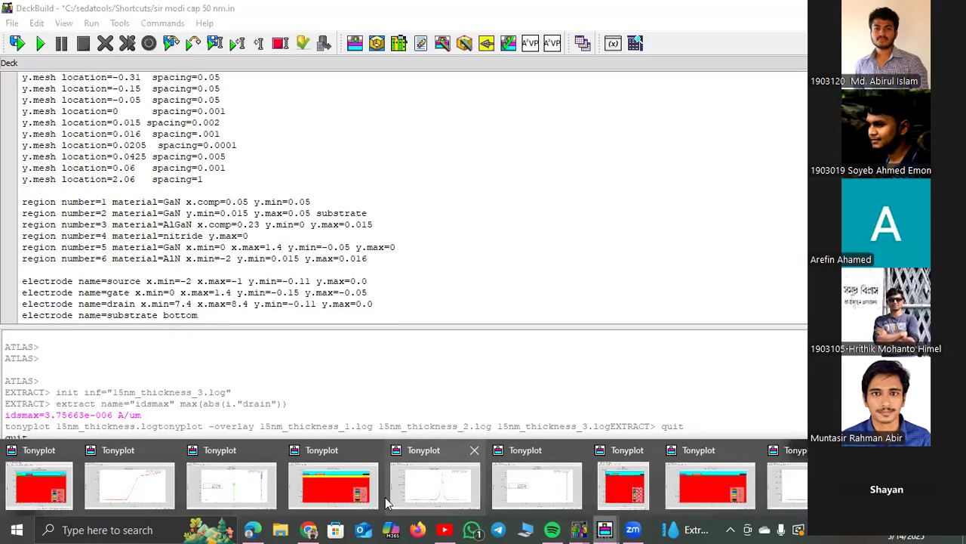
pyautogui.click(353, 483)
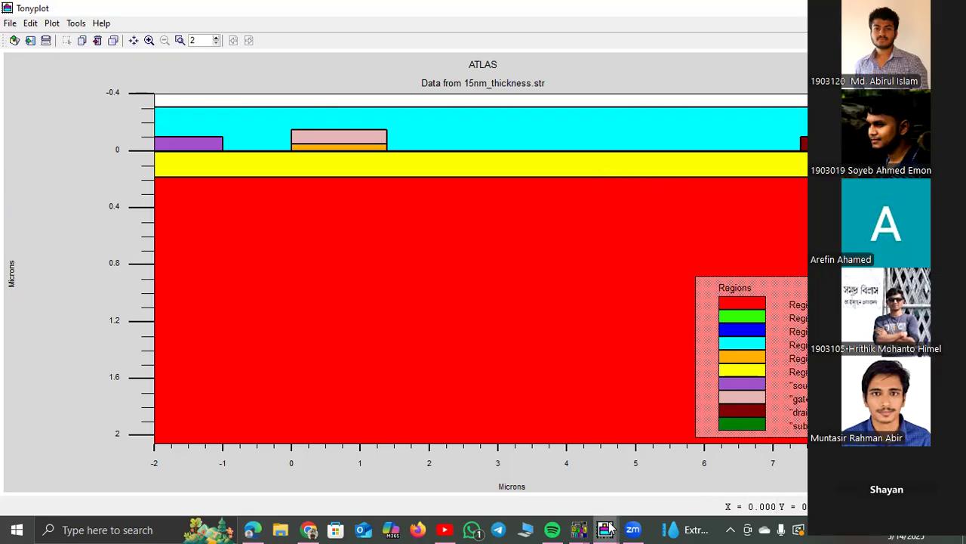
pyautogui.moveTo(610, 529)
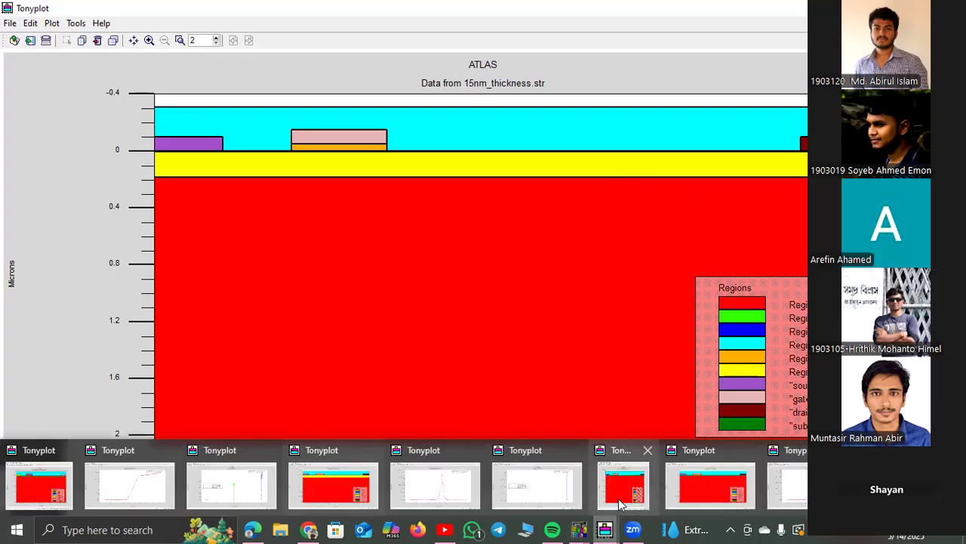
pyautogui.click(695, 496)
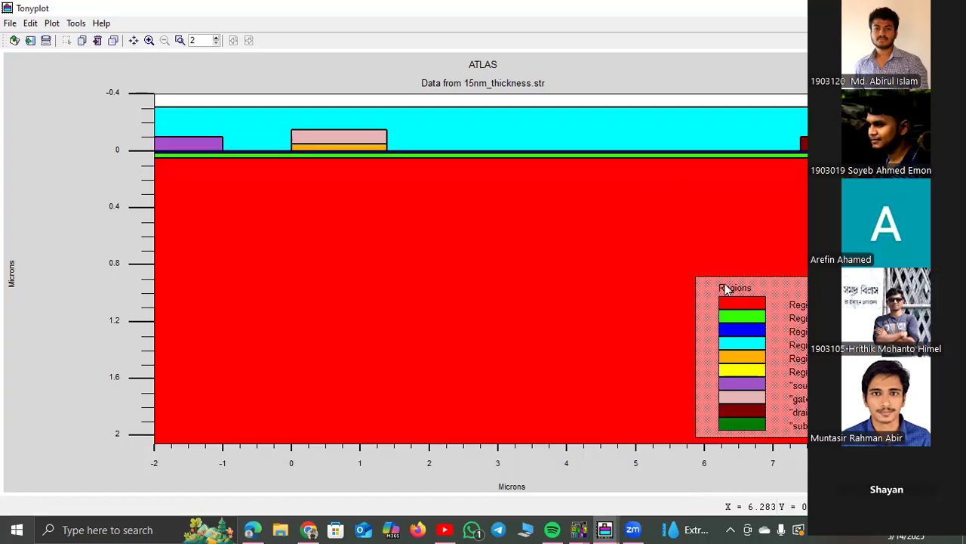
pyautogui.moveTo(609, 130); pyautogui.dragTo(542, 171)
pyautogui.moveTo(607, 243); pyautogui.dragTo(485, 372)
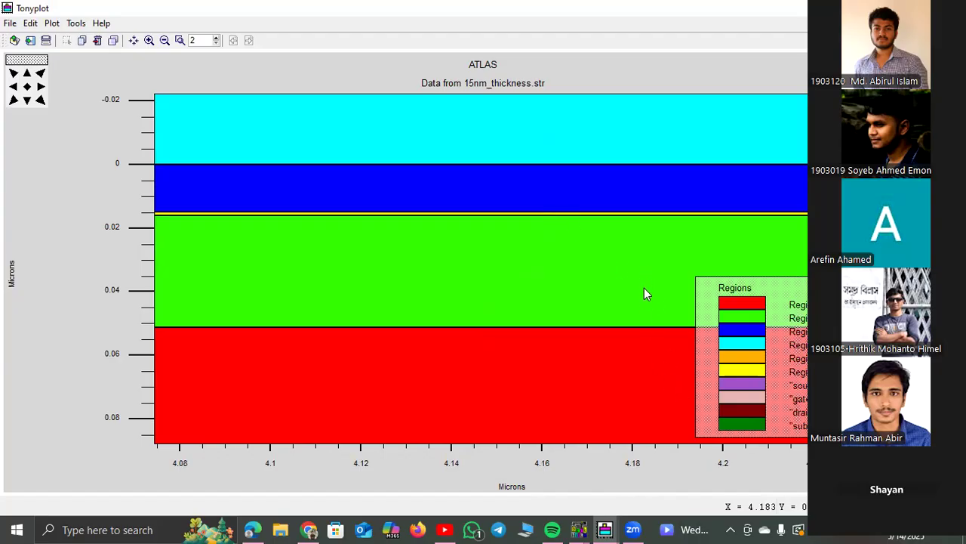
# View the drain-current overlay of the three 15nm_thickness logs, then return to the zoomed layer structure plot
pyautogui.click(609, 529)
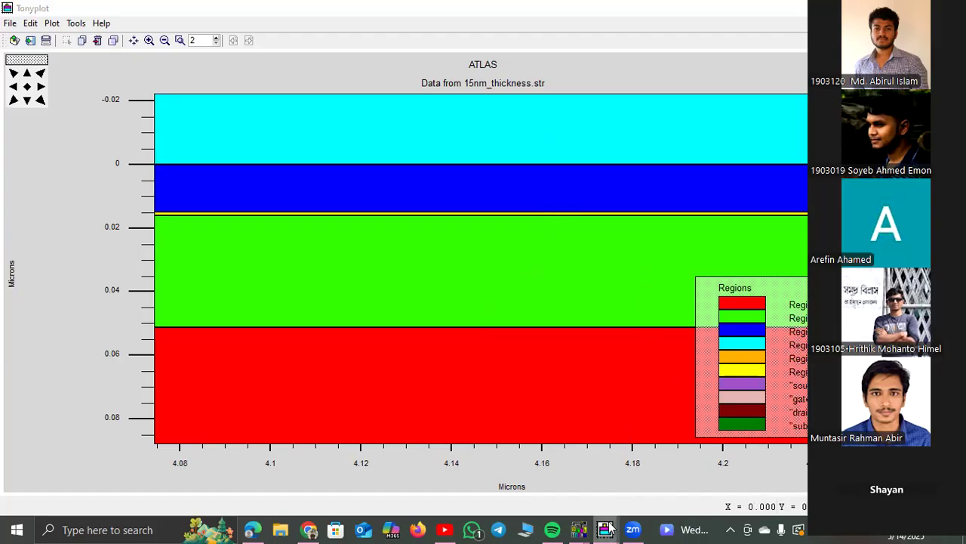
pyautogui.click(536, 483)
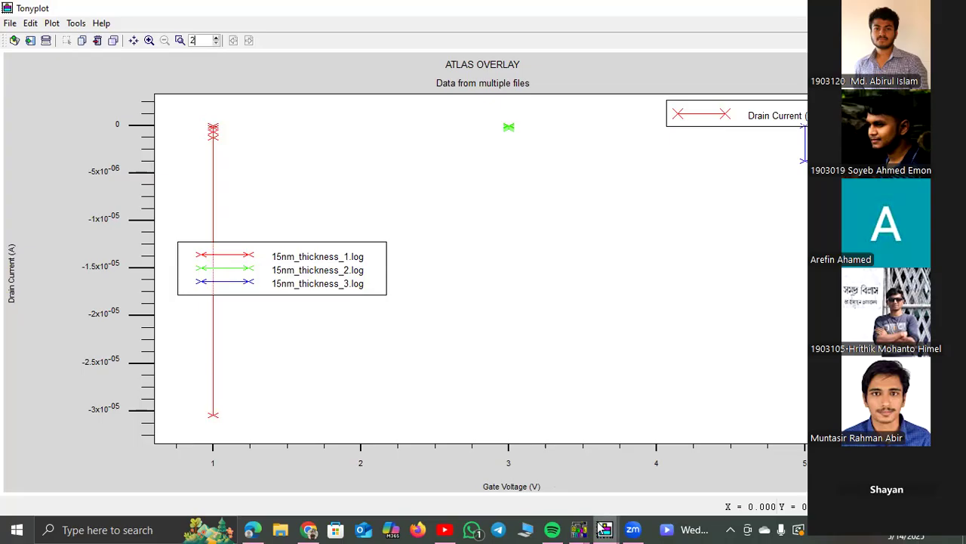
pyautogui.moveTo(605, 528)
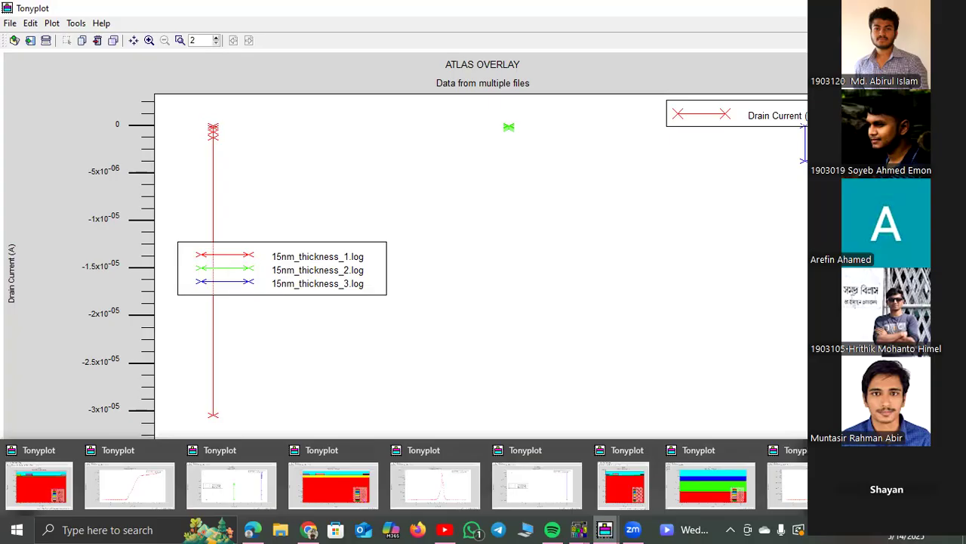
pyautogui.click(725, 485)
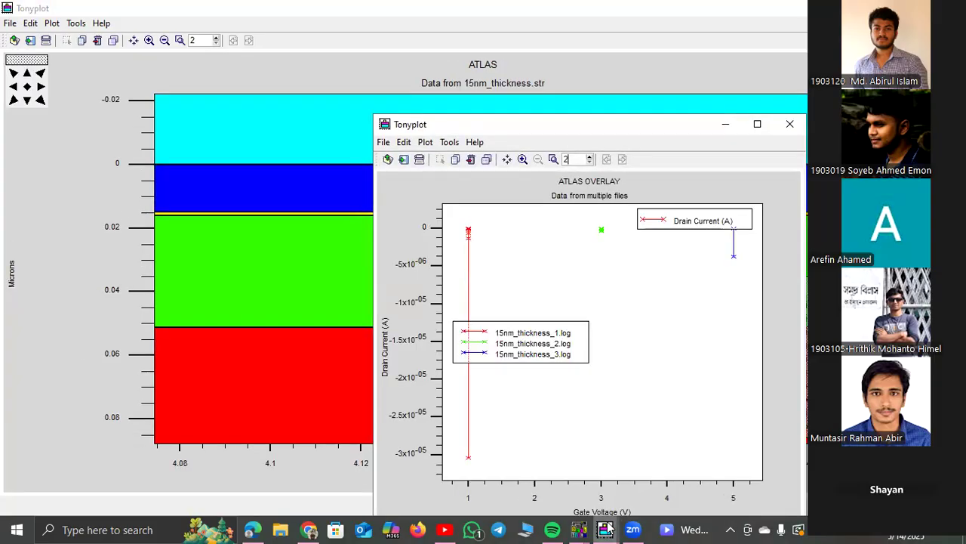
# Place the 15nm_thickness.log drain-current plot beside the multi-file overlay plot for comparison
pyautogui.moveTo(606, 529)
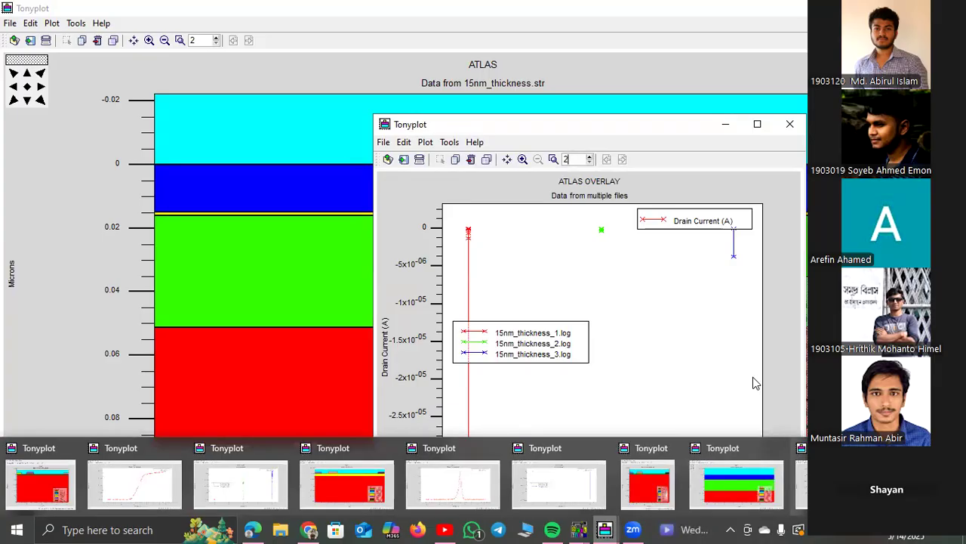
pyautogui.click(790, 124)
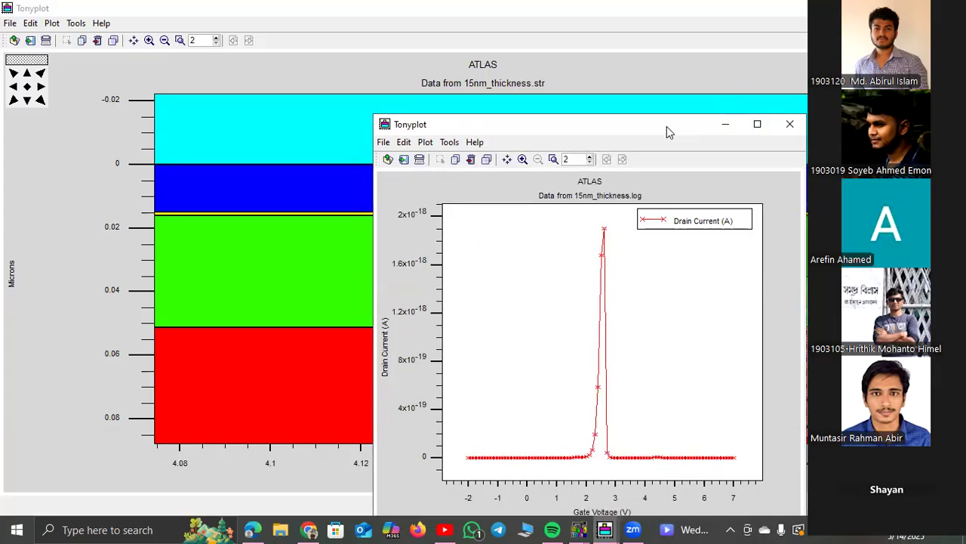
pyautogui.moveTo(667, 126); pyautogui.dragTo(248, 114)
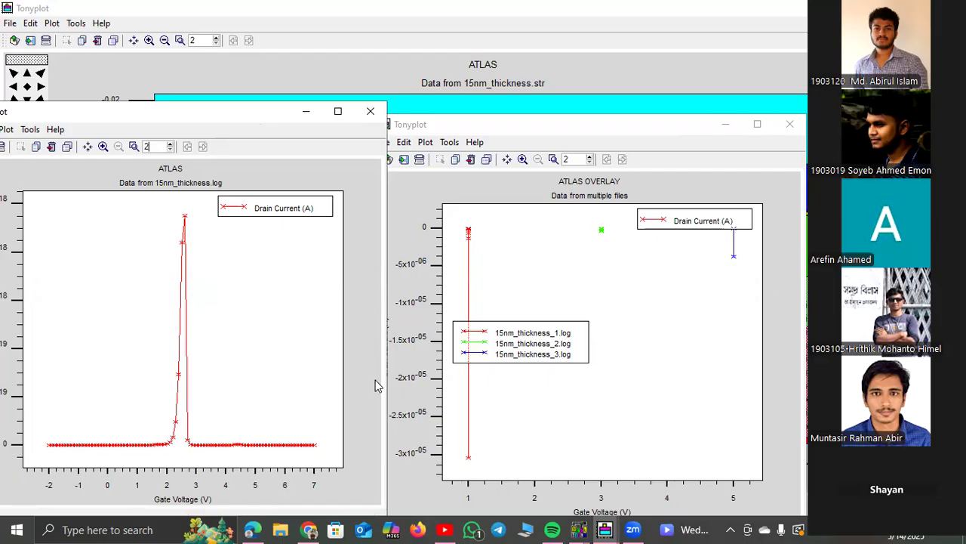
pyautogui.click(608, 129)
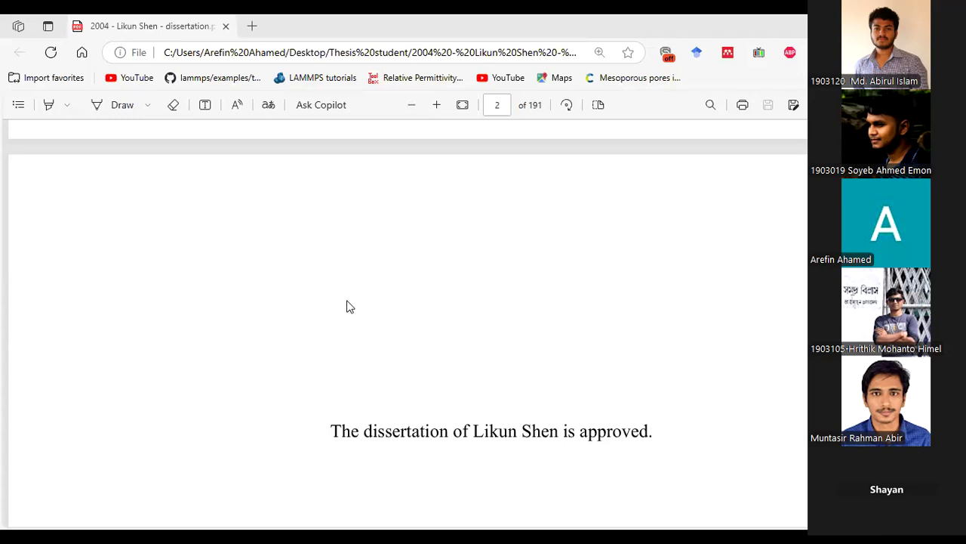
# Look through the 2004 dissertation from its front matter to the sheet-resistance equation 2.3 and the highlighted text around it
pyautogui.scroll(-3, 585, 217)
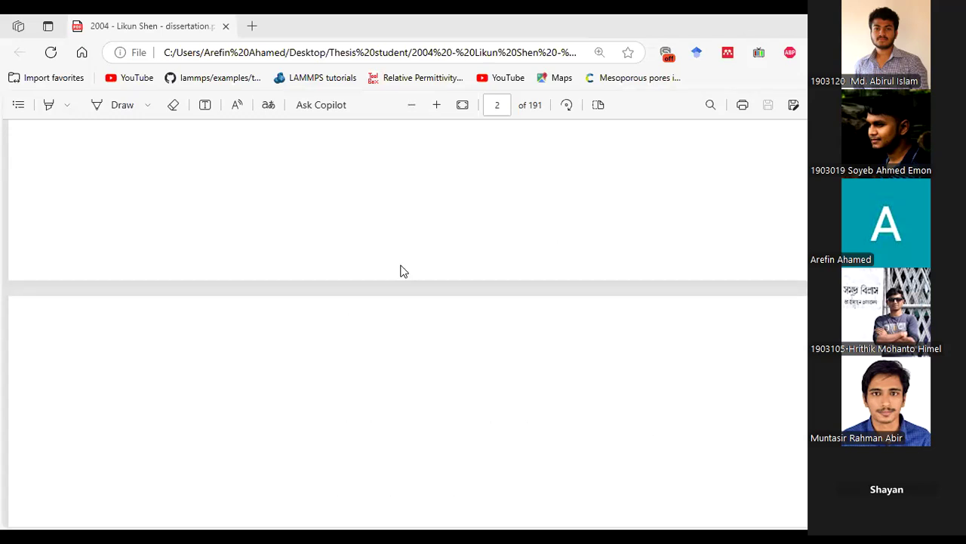
pyautogui.scroll(5, 402, 271)
pyautogui.scroll(-15, 403, 271)
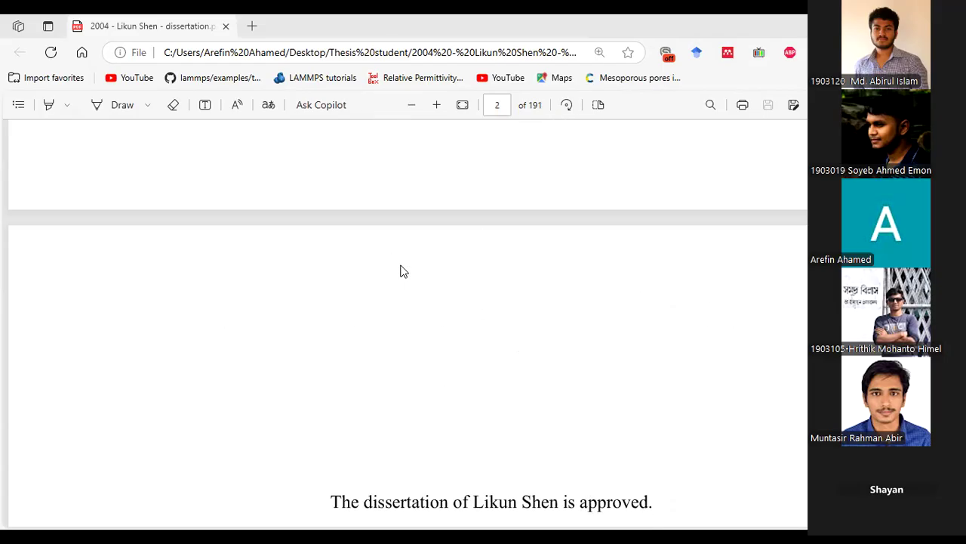
pyautogui.scroll(-12, 253, 387)
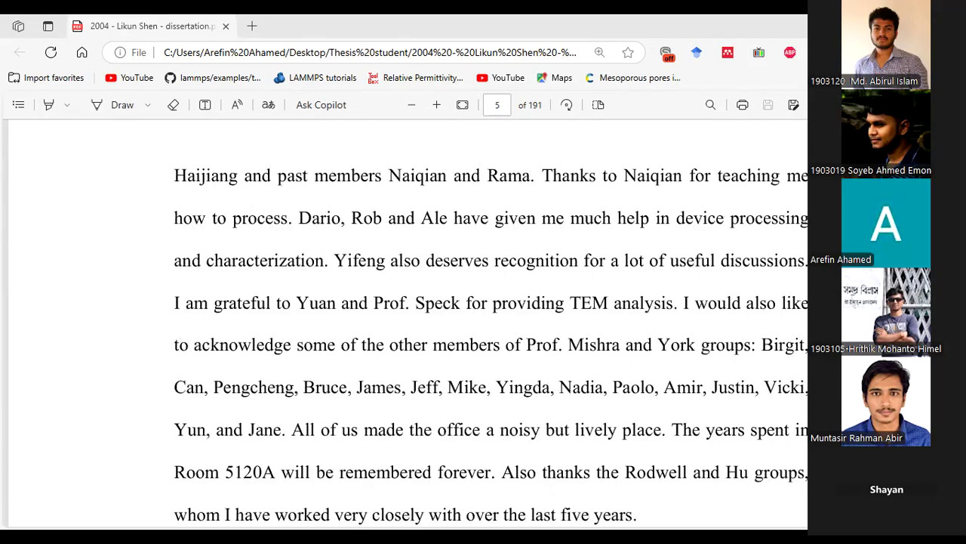
pyautogui.scroll(-20, 408, 323)
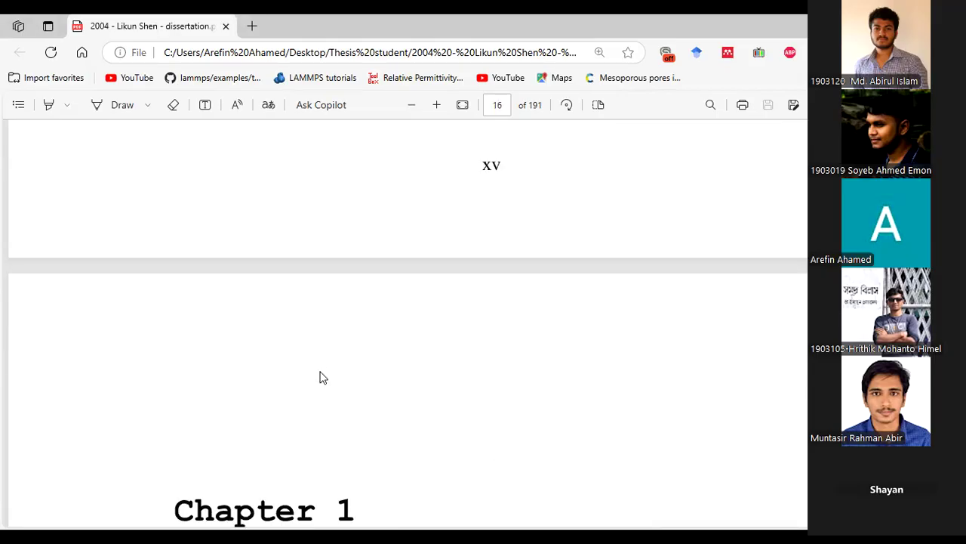
pyautogui.scroll(-18, 321, 379)
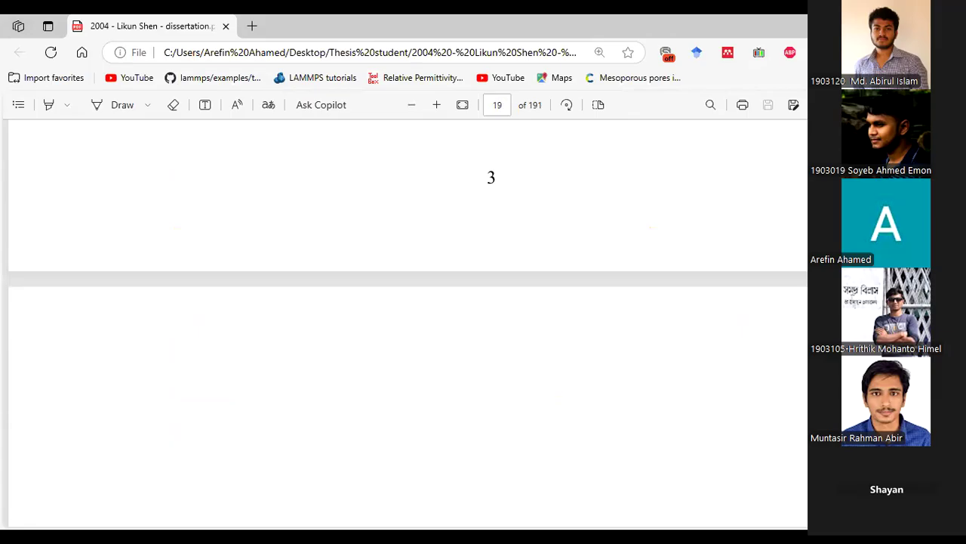
pyautogui.scroll(-20, 408, 323)
pyautogui.scroll(-20, 407, 323)
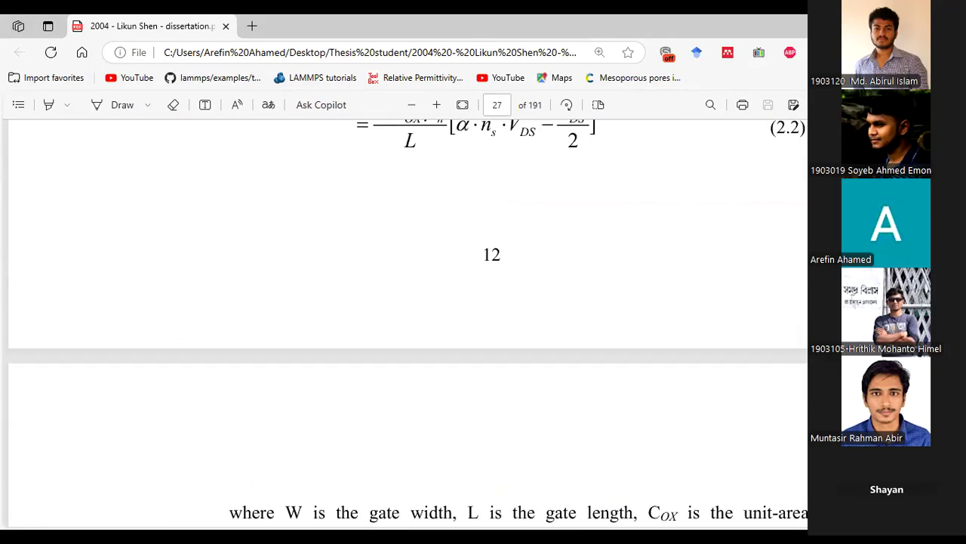
pyautogui.scroll(-6, 408, 323)
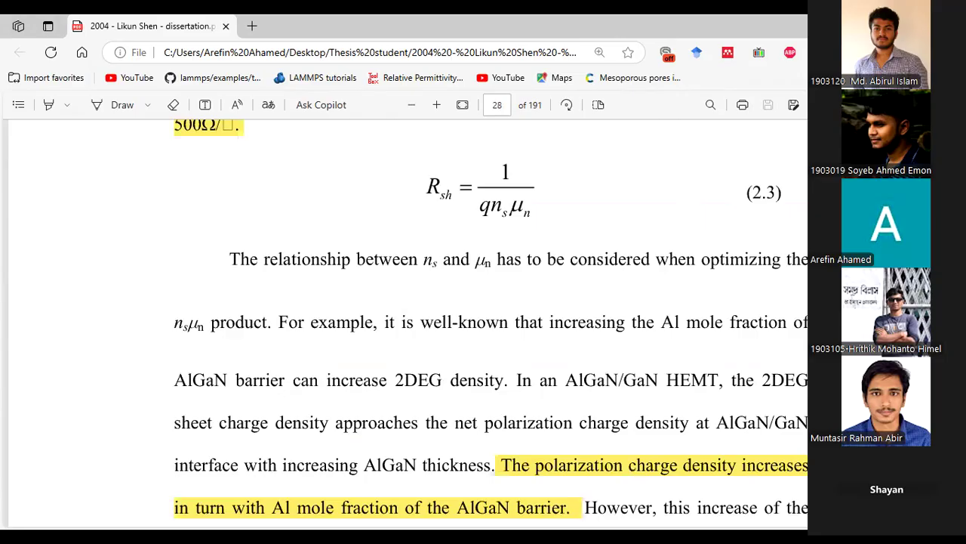
# Find section 2.4 on GaN/AlN/GaN heterostructures and select the UID GaN label of the cap layer in Fig. 2.9
pyautogui.scroll(-20, 401, 287)
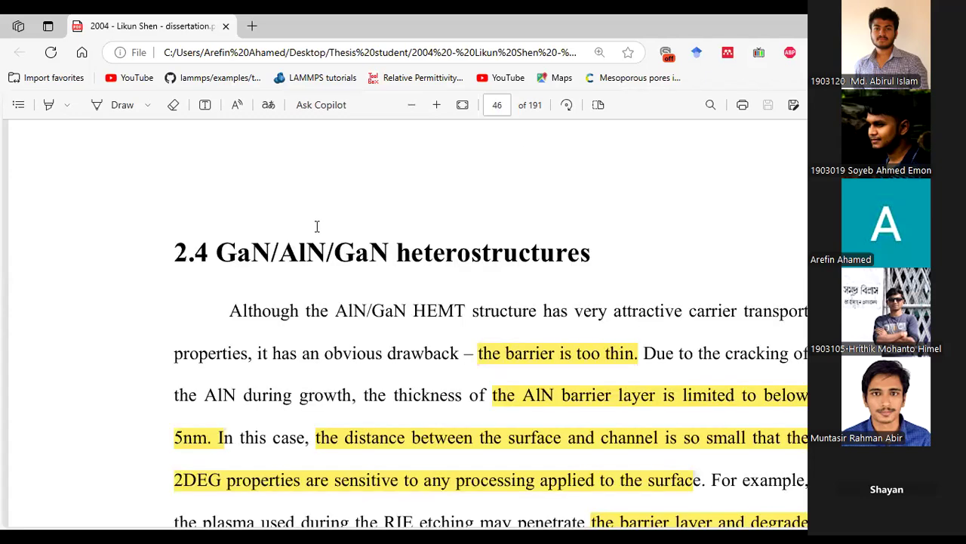
pyautogui.scroll(-10, 317, 227)
pyautogui.scroll(1, 293, 276)
pyautogui.moveTo(293, 277); pyautogui.dragTo(373, 281)
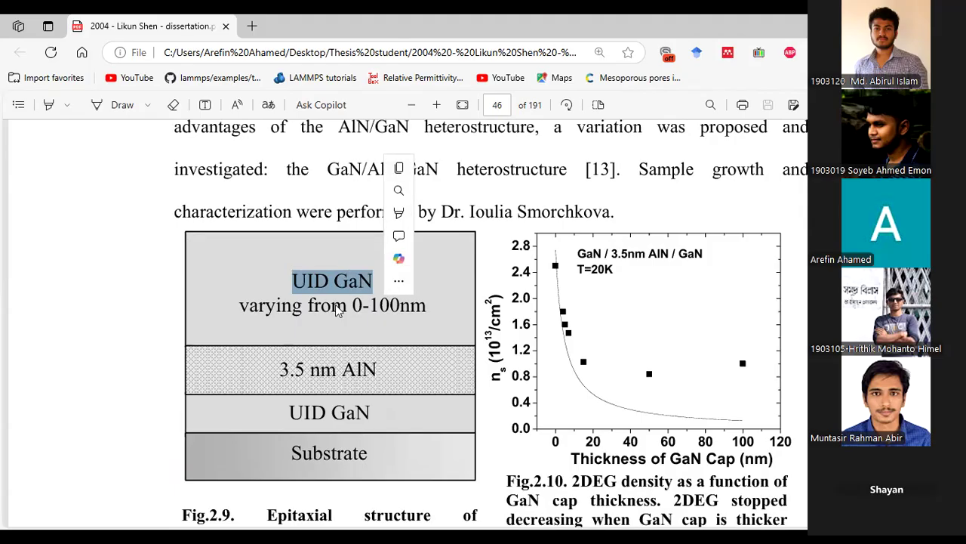
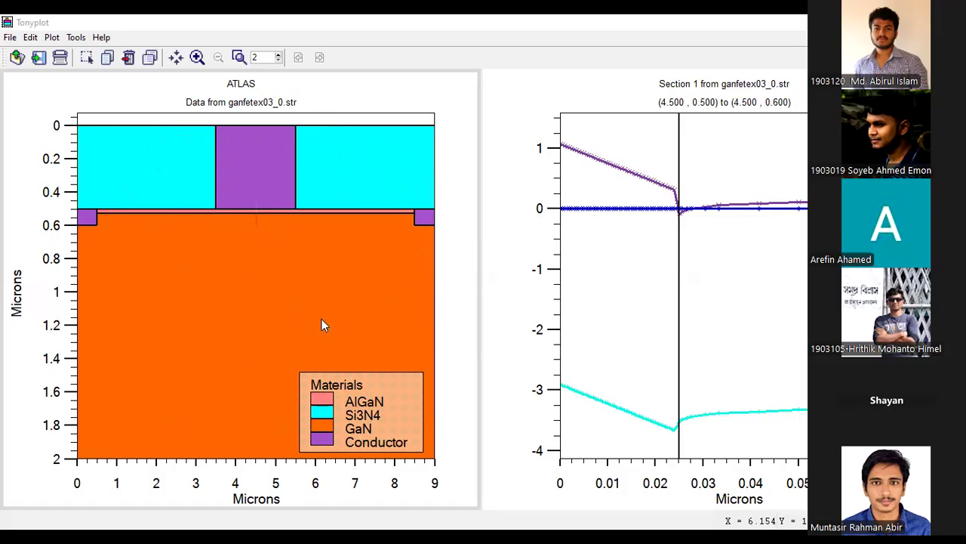
# Zoom into the AlGaN layer and its left-hand contact in the ganfetex03_0.str structure, and reset the plot view
pyautogui.moveTo(86, 188); pyautogui.dragTo(437, 261)
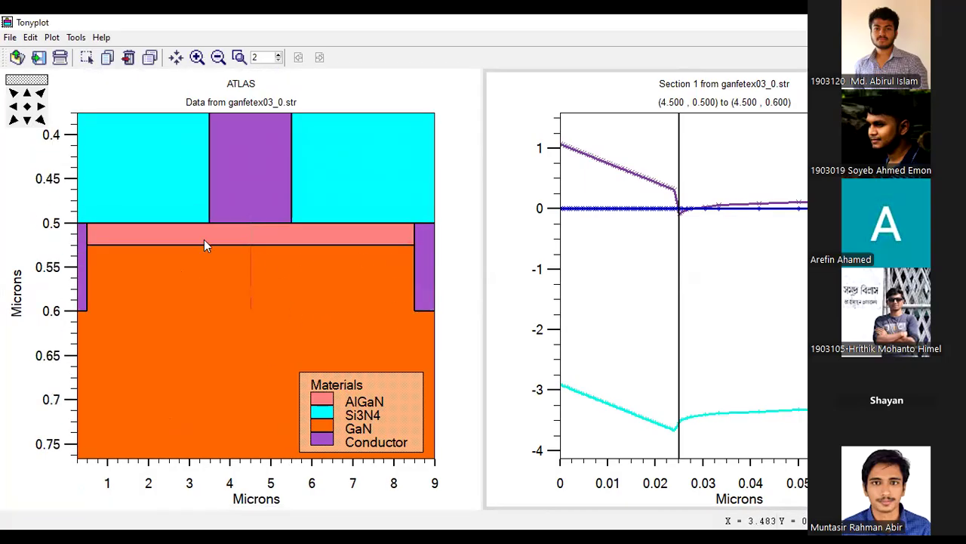
pyautogui.moveTo(77, 210); pyautogui.dragTo(216, 313)
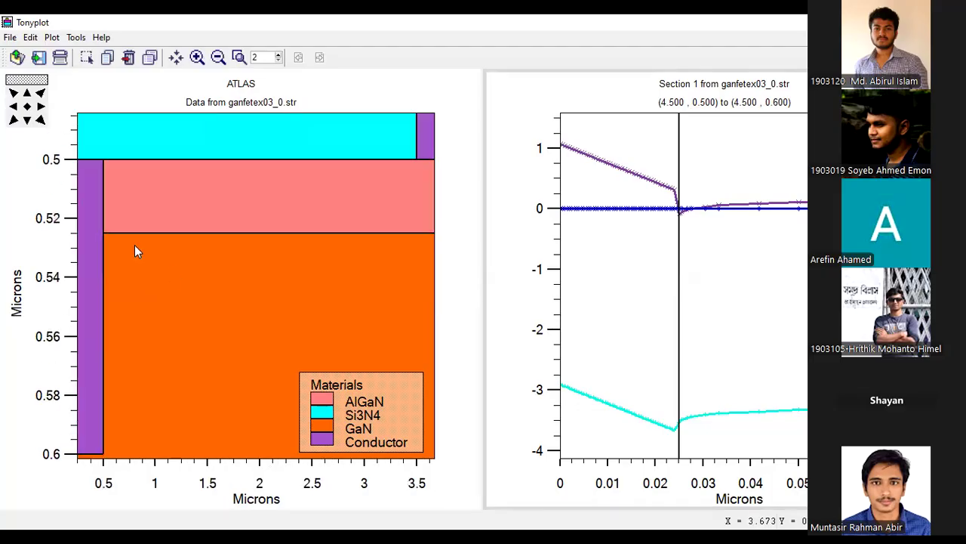
pyautogui.click(27, 106)
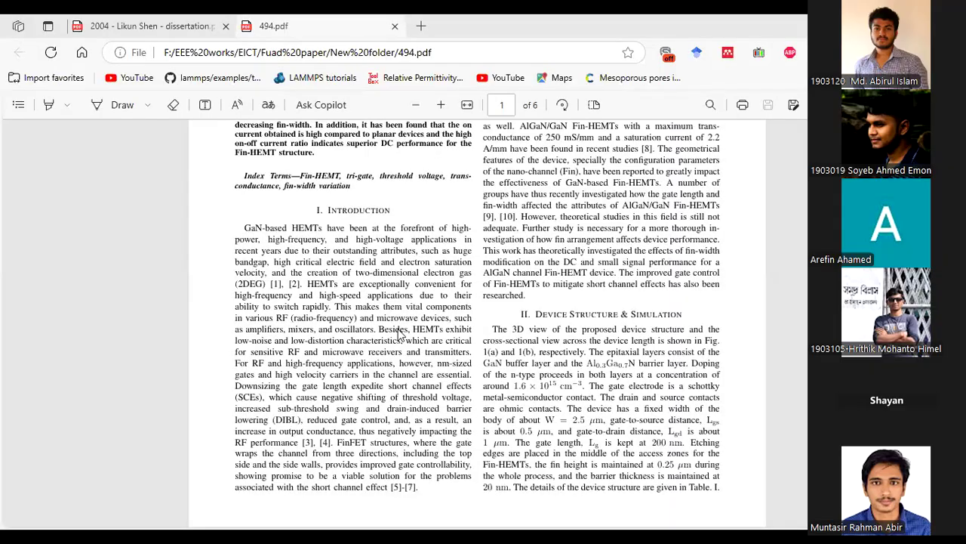
# Examine the Fin-HEMT device structure in Fig. 1 and the specifications in Table I of the 494.pdf paper
pyautogui.scroll(-10, 401, 336)
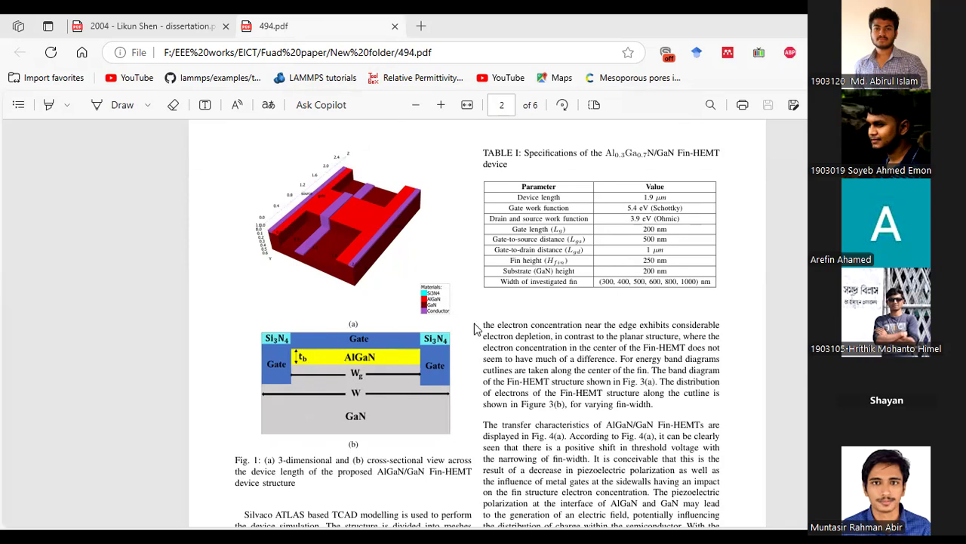
pyautogui.scroll(1, 476, 330)
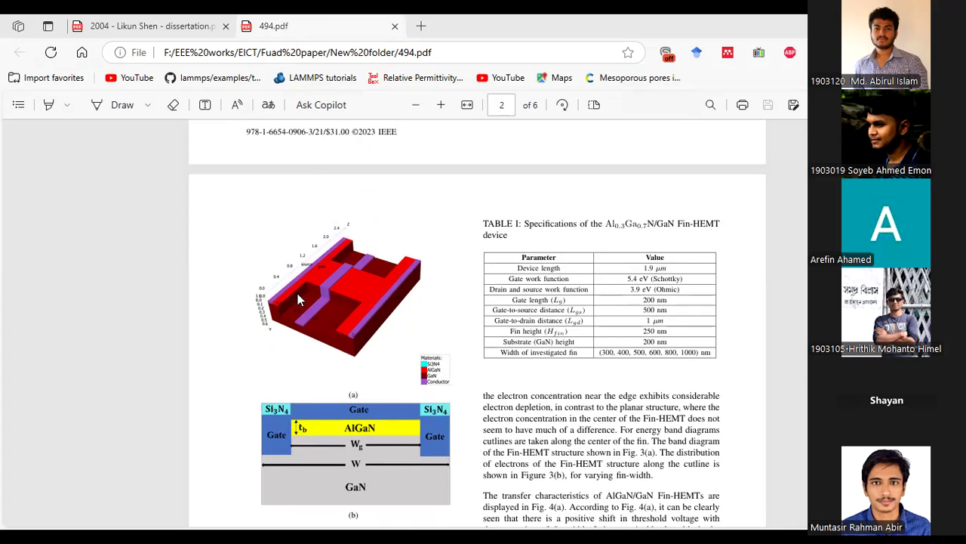
pyautogui.scroll(-1, 298, 293)
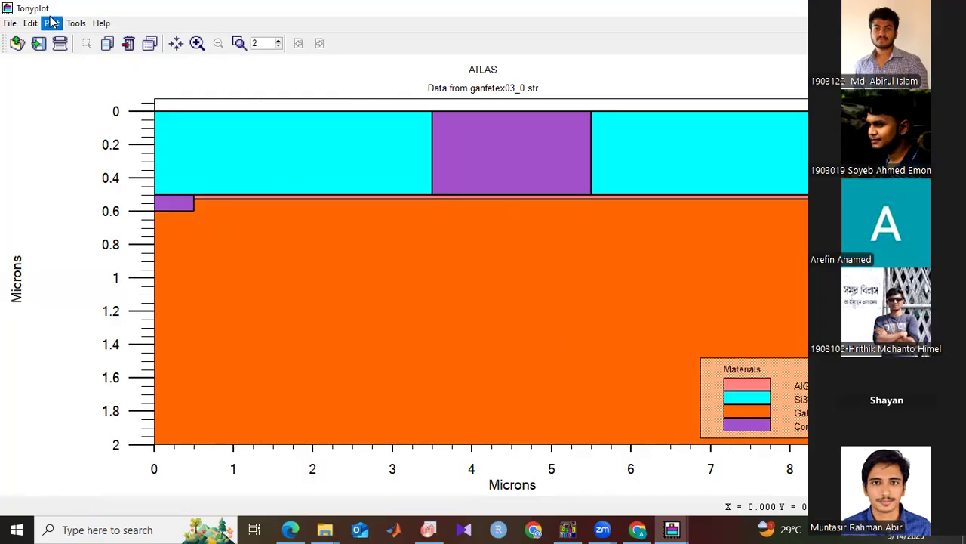
# Start a Cutline with numeric coordinate entry and set both its start X and end X to 4.5
pyautogui.click(75, 24)
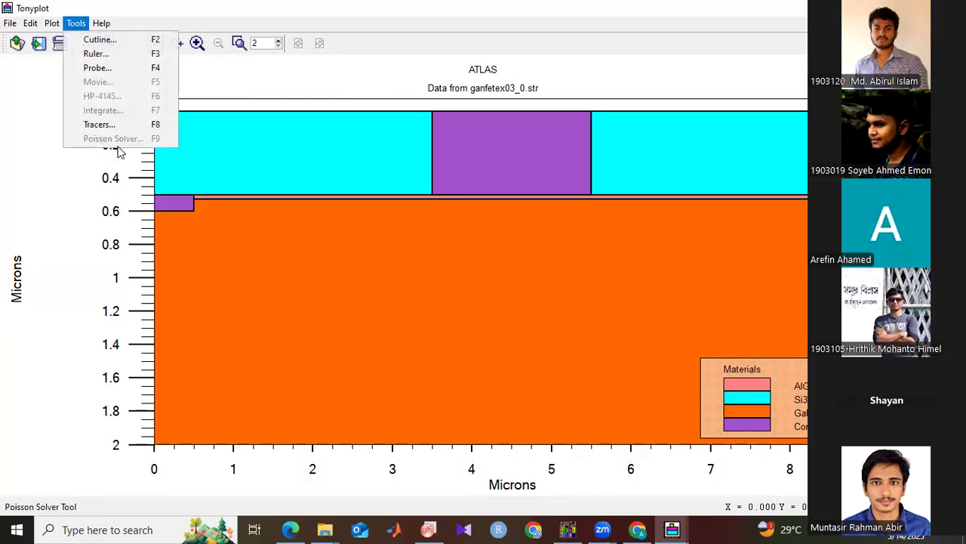
pyautogui.click(104, 42)
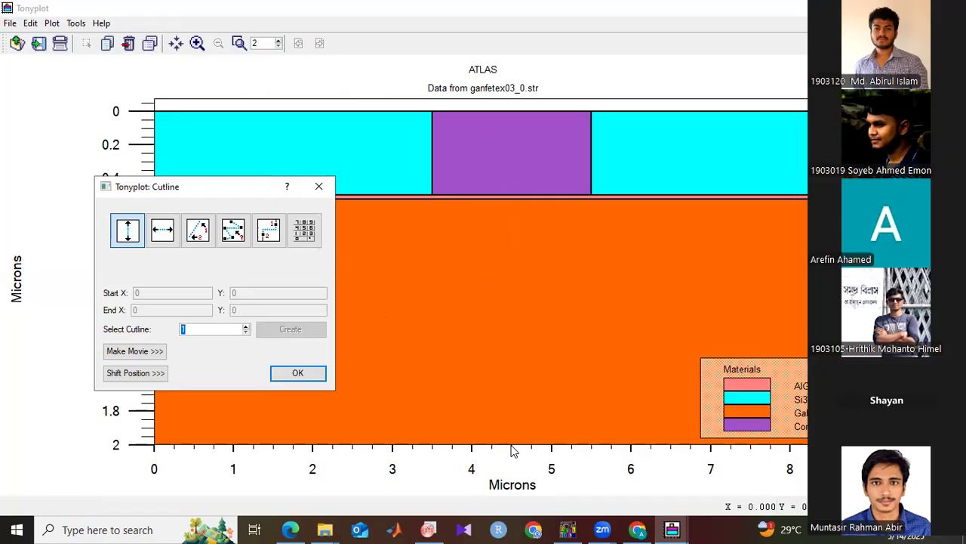
pyautogui.click(306, 236)
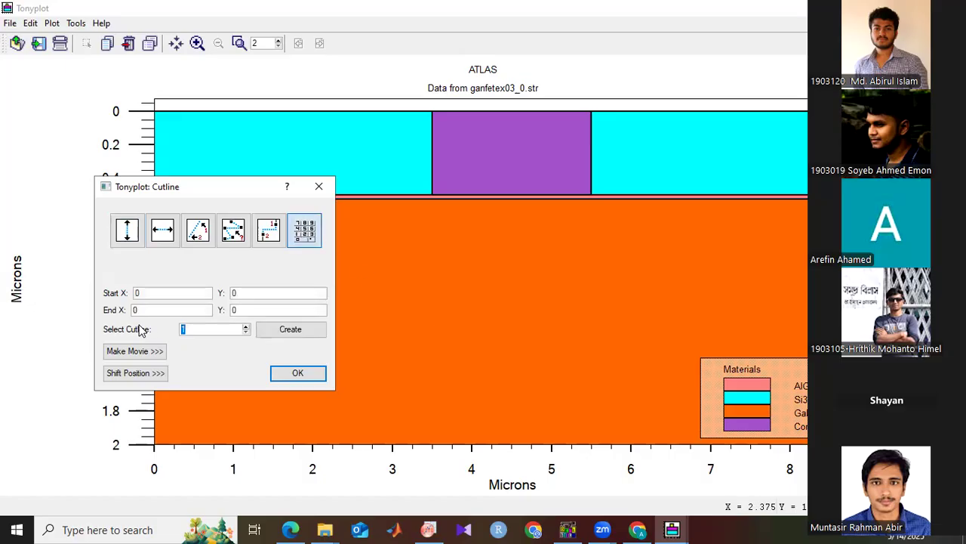
pyautogui.moveTo(150, 293); pyautogui.dragTo(114, 288)
pyautogui.write('4.5')
pyautogui.press('Tab')
pyautogui.write('4')
pyautogui.moveTo(214, 192); pyautogui.dragTo(215, 289)
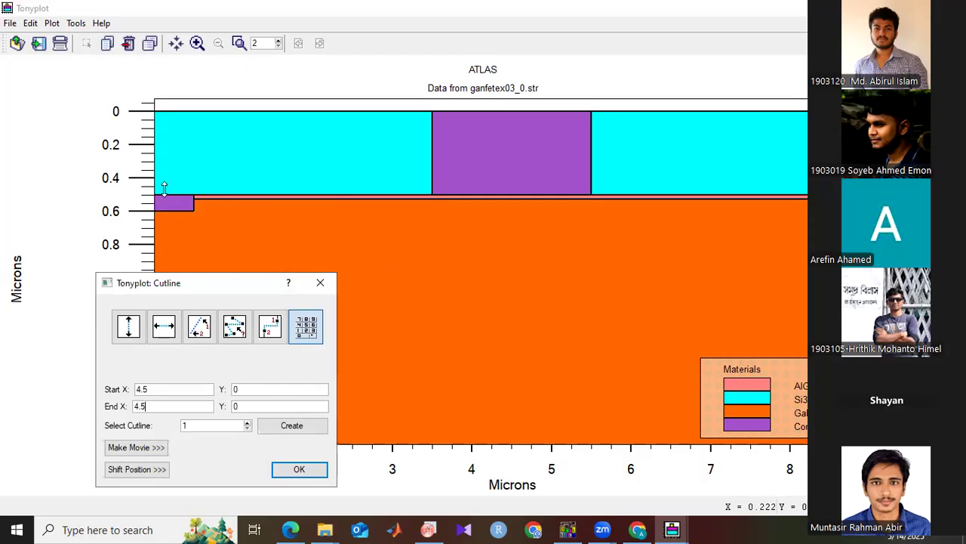
# Set the cutline's start Y to 0.5 and end Y to 0.6, and create the cutline through the AlGaN/GaN layers
pyautogui.moveTo(148, 165); pyautogui.dragTo(325, 249)
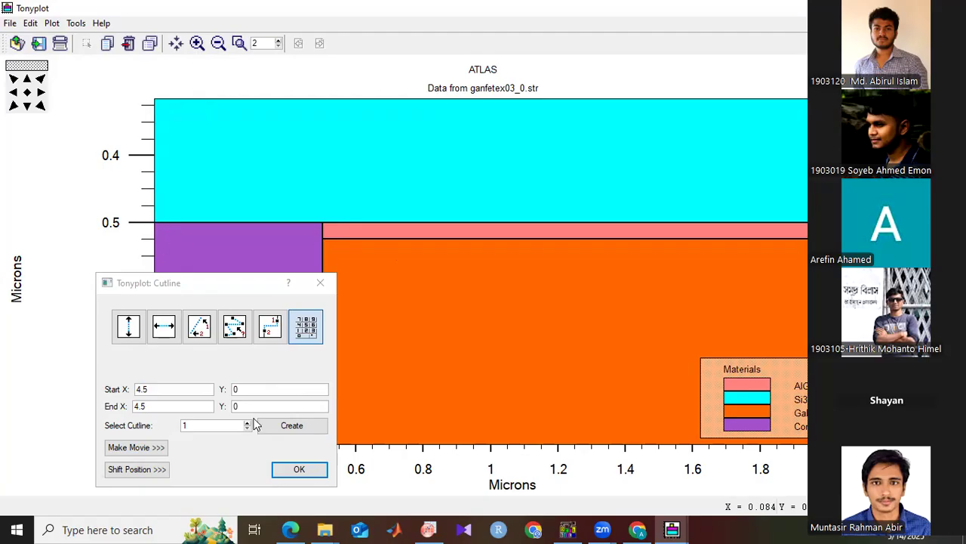
pyautogui.click(251, 390)
pyautogui.write('.5')
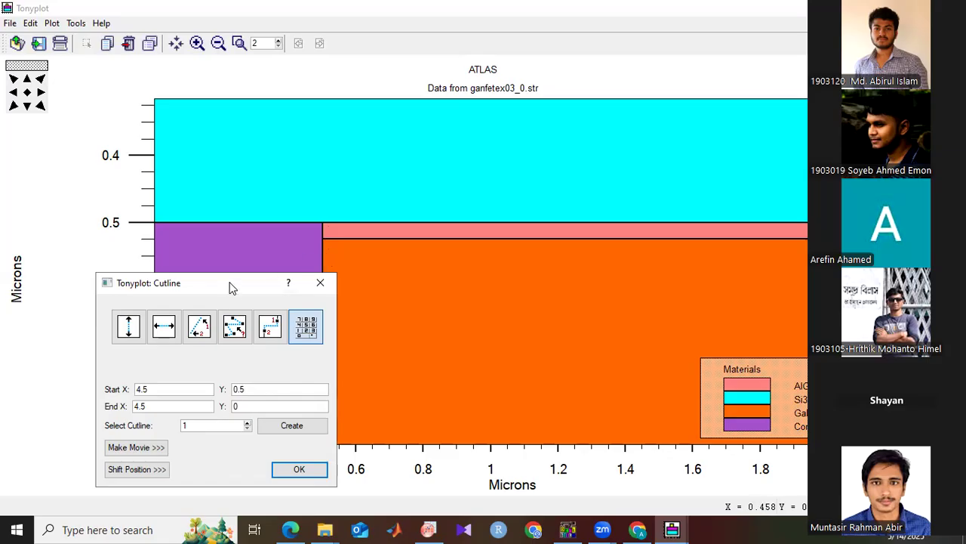
pyautogui.moveTo(232, 288); pyautogui.dragTo(231, 327)
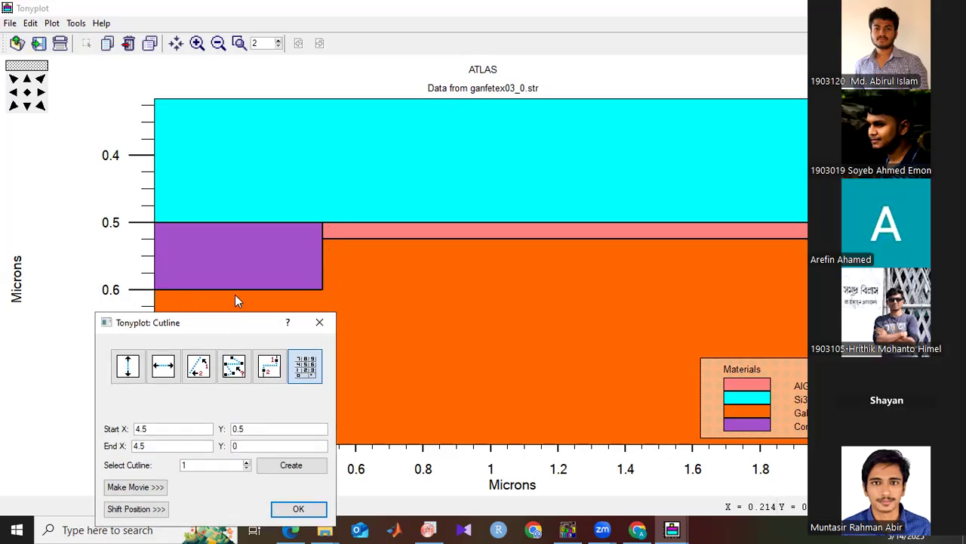
pyautogui.click(248, 445)
pyautogui.moveTo(243, 323); pyautogui.dragTo(259, 172)
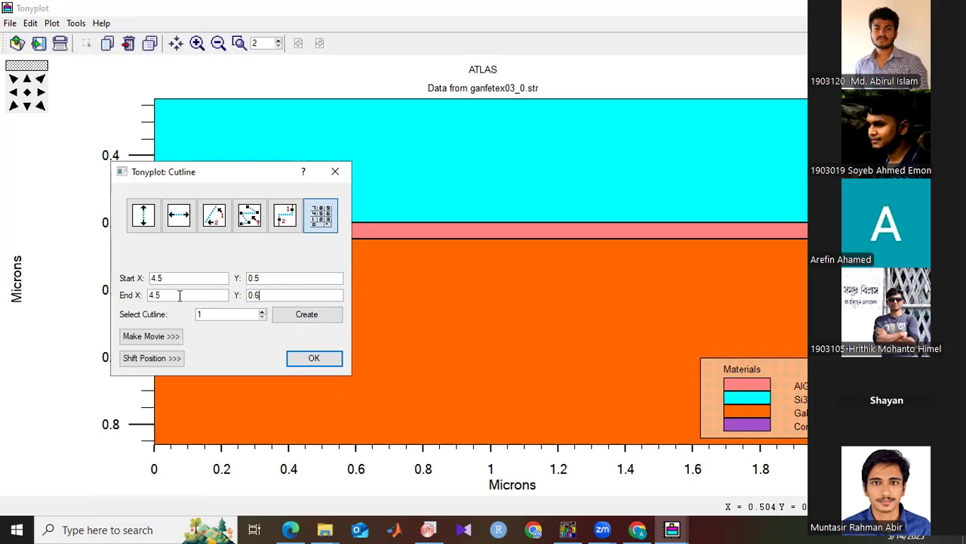
pyautogui.click(318, 324)
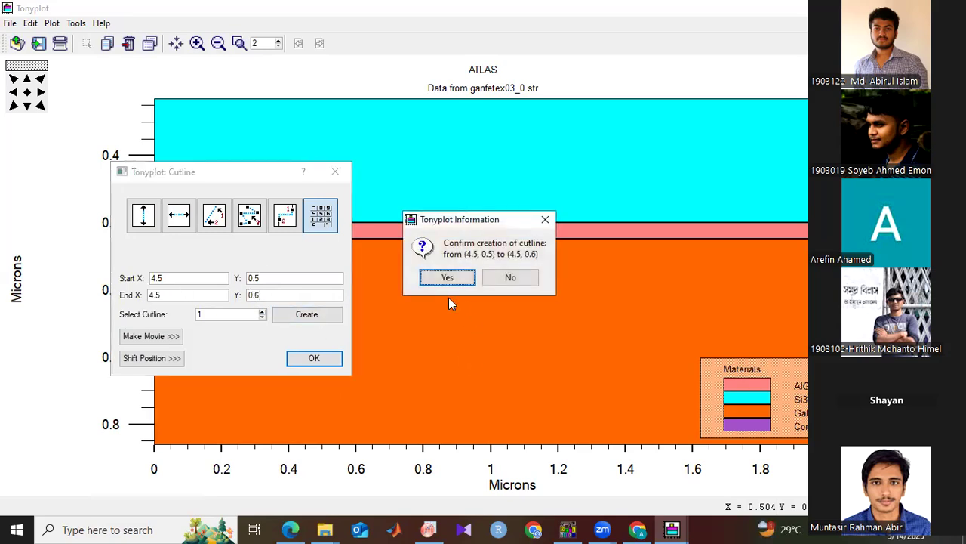
pyautogui.click(447, 278)
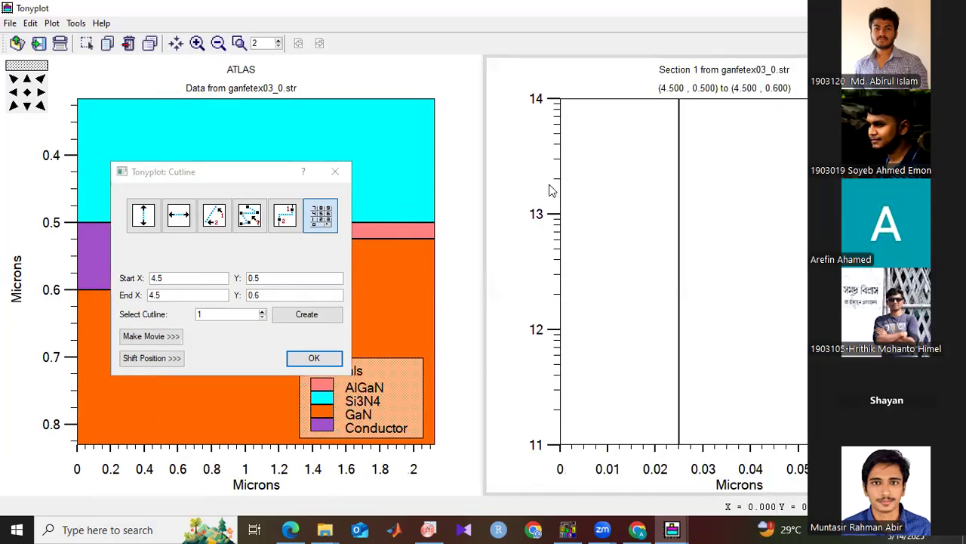
# Select Conduction Band Energy and Electron QFL as the displayed quantities for the cutline's cross-section plot
pyautogui.click(516, 129)
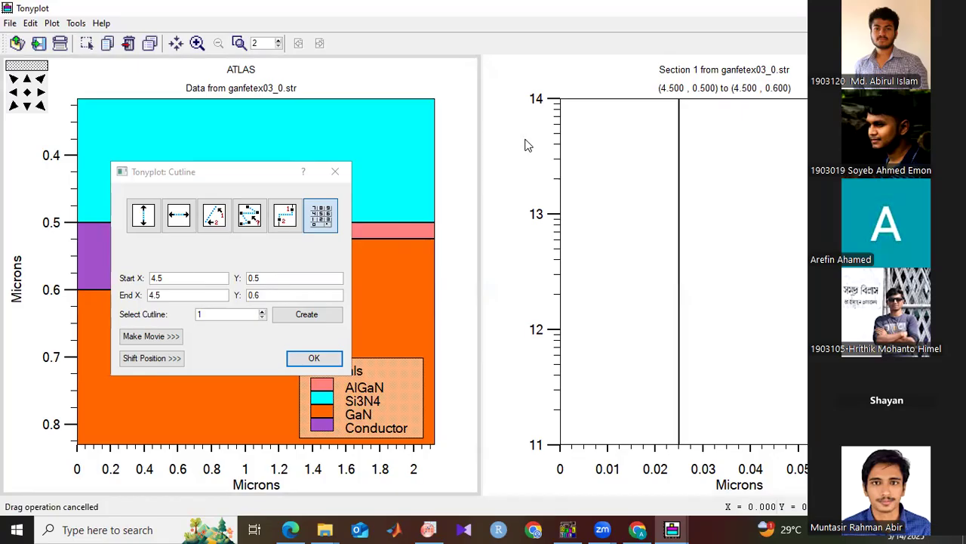
pyautogui.rightClick(513, 130)
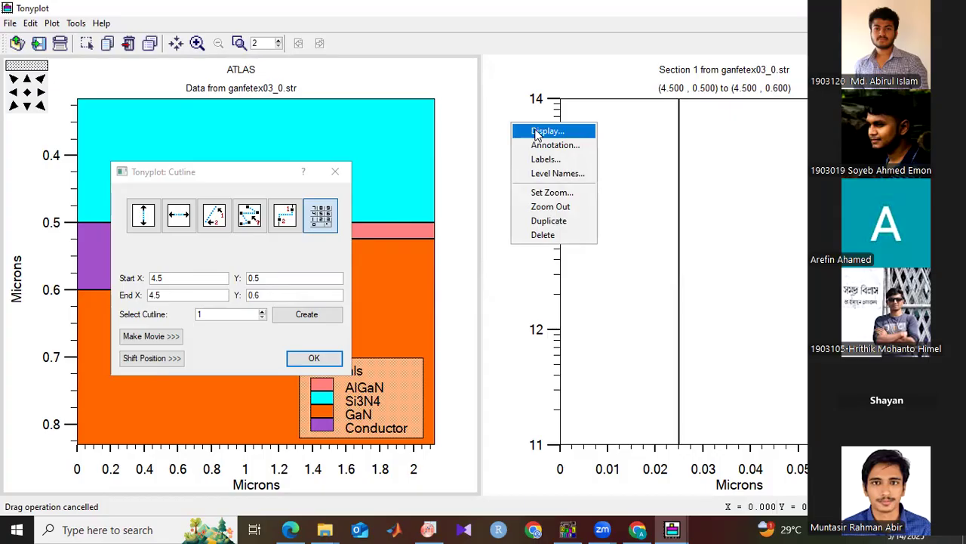
pyautogui.click(536, 133)
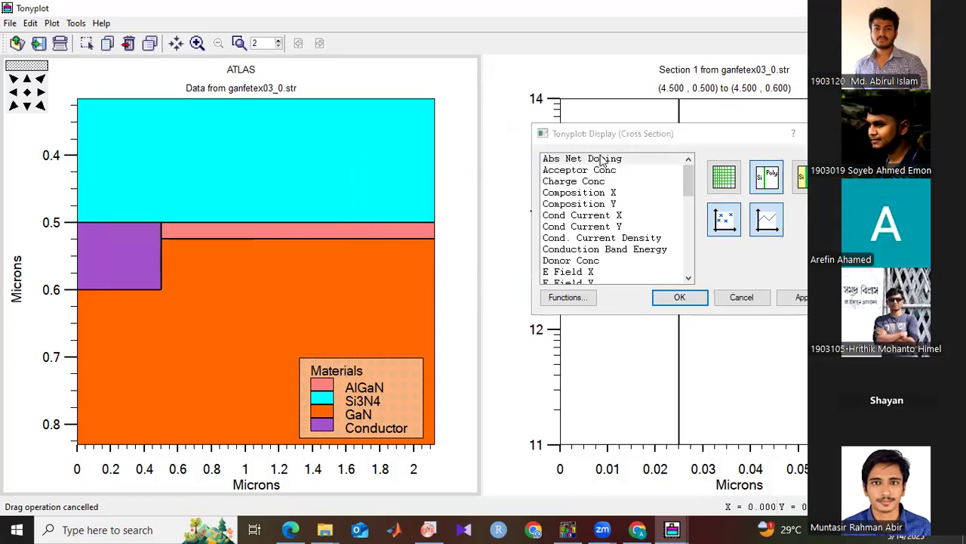
pyautogui.scroll(-1, 596, 240)
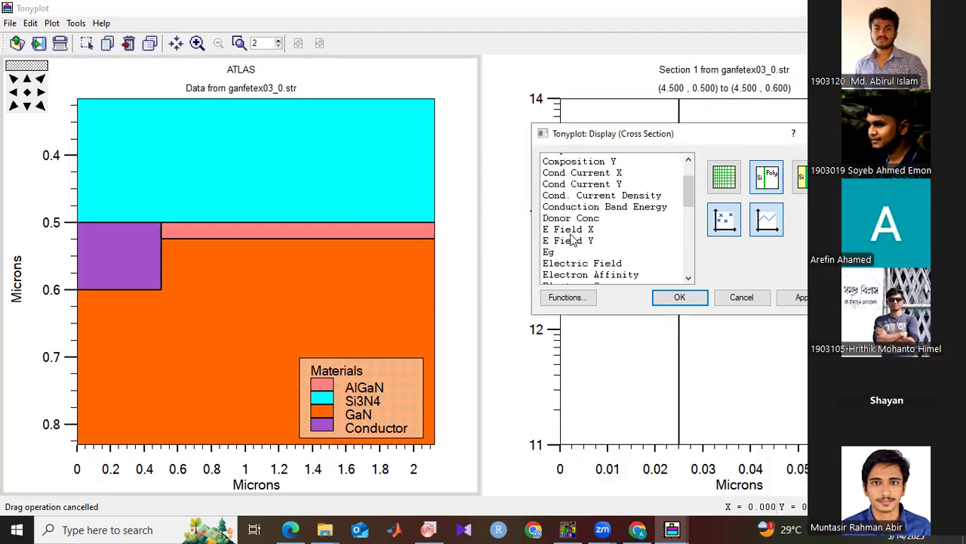
pyautogui.click(610, 206)
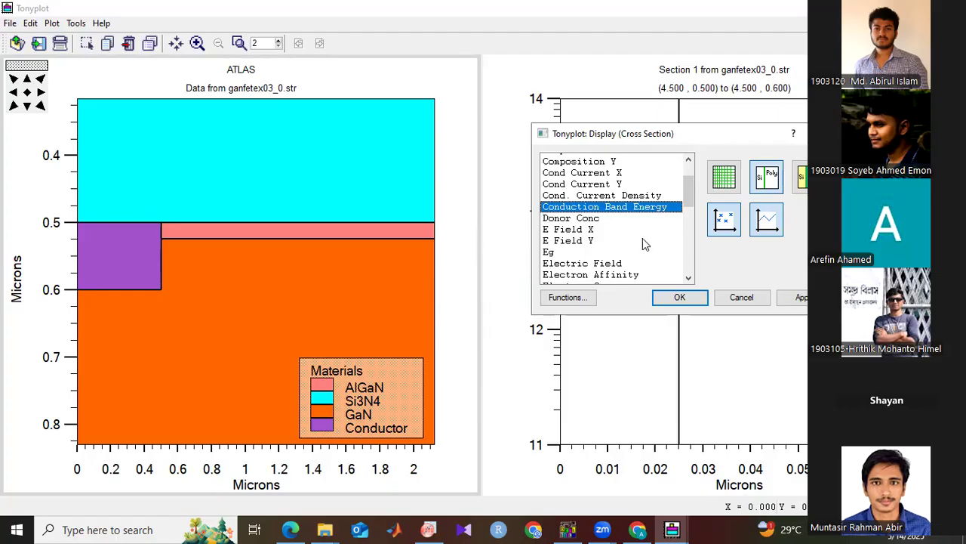
pyautogui.scroll(-1, 638, 247)
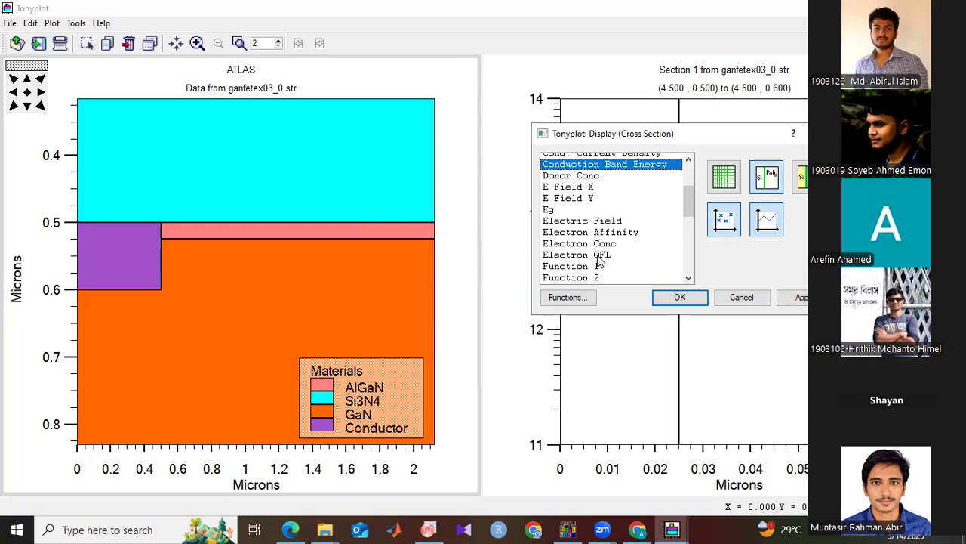
pyautogui.click(601, 255)
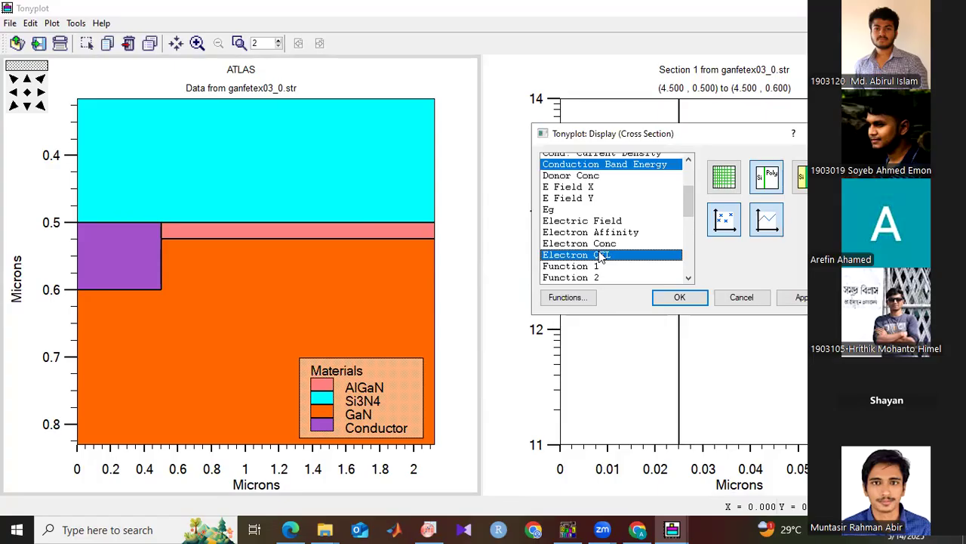
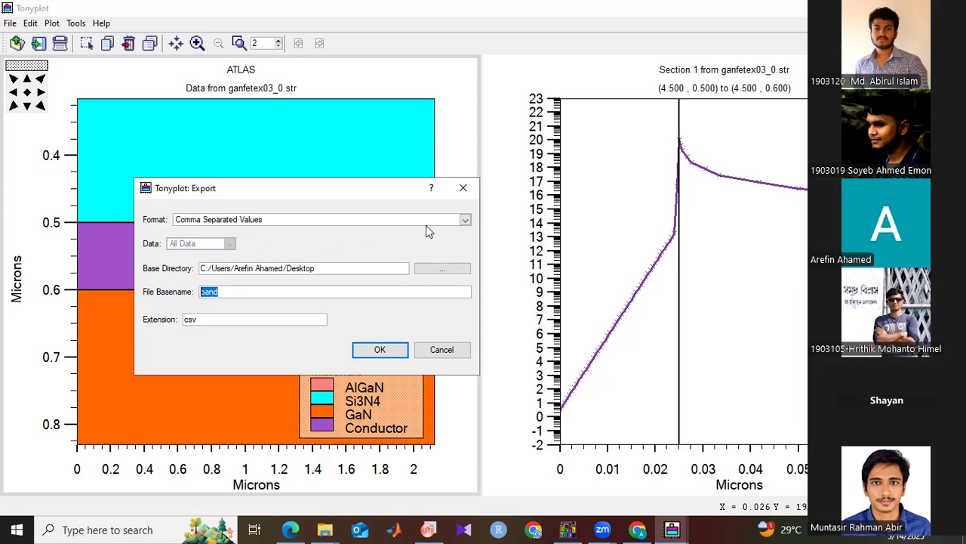
# Set the export format to Tonyplot User Data and limit the exported data to Displayed Only
pyautogui.click(465, 220)
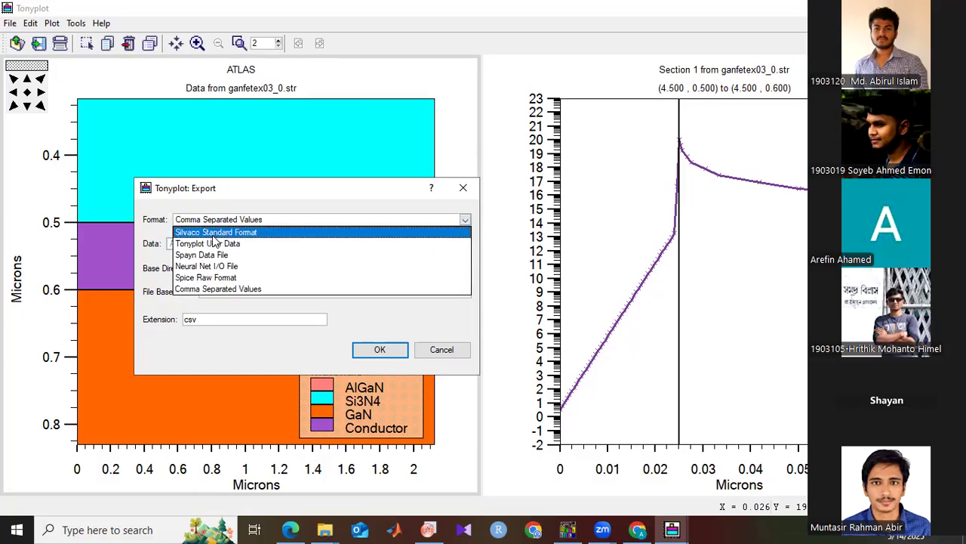
pyautogui.click(214, 244)
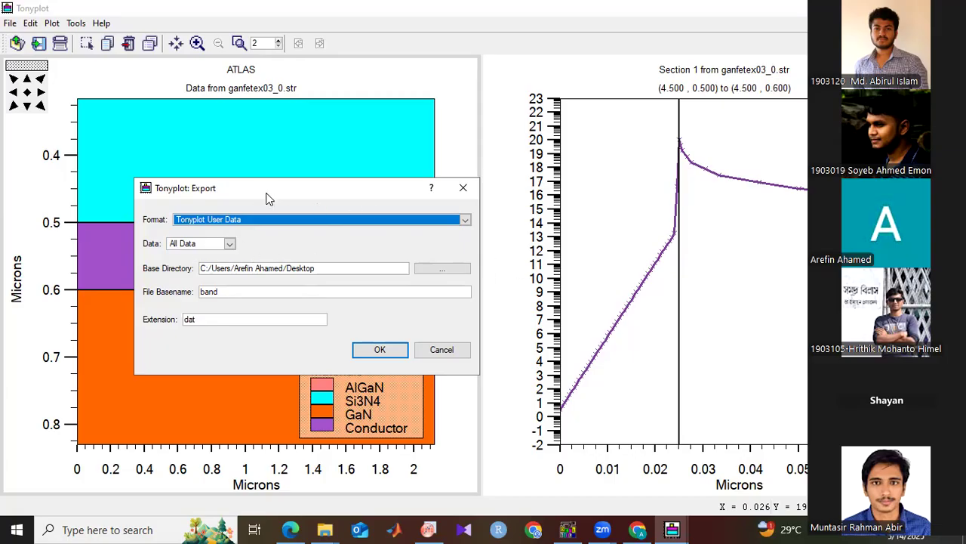
pyautogui.moveTo(258, 190); pyautogui.dragTo(0, 171)
pyautogui.rightClick(509, 161)
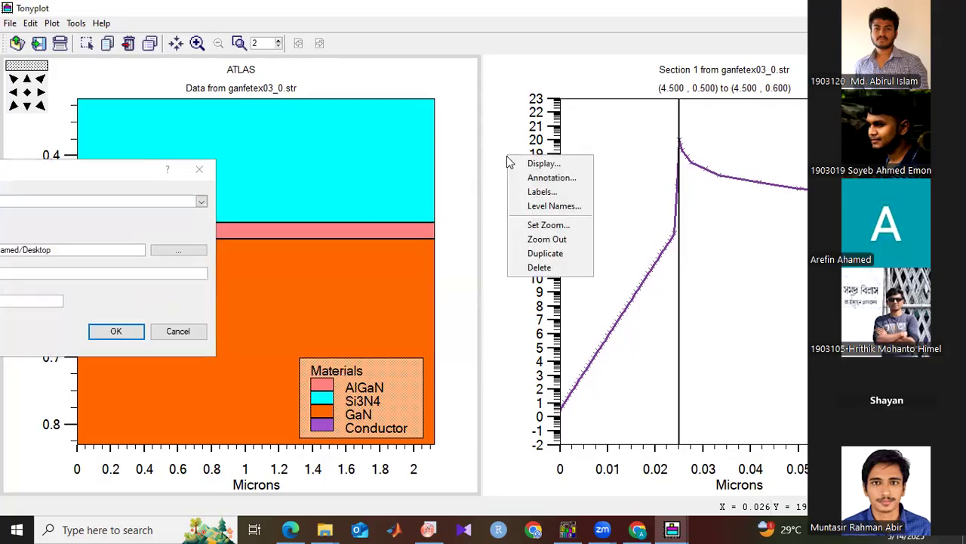
pyautogui.click(523, 160)
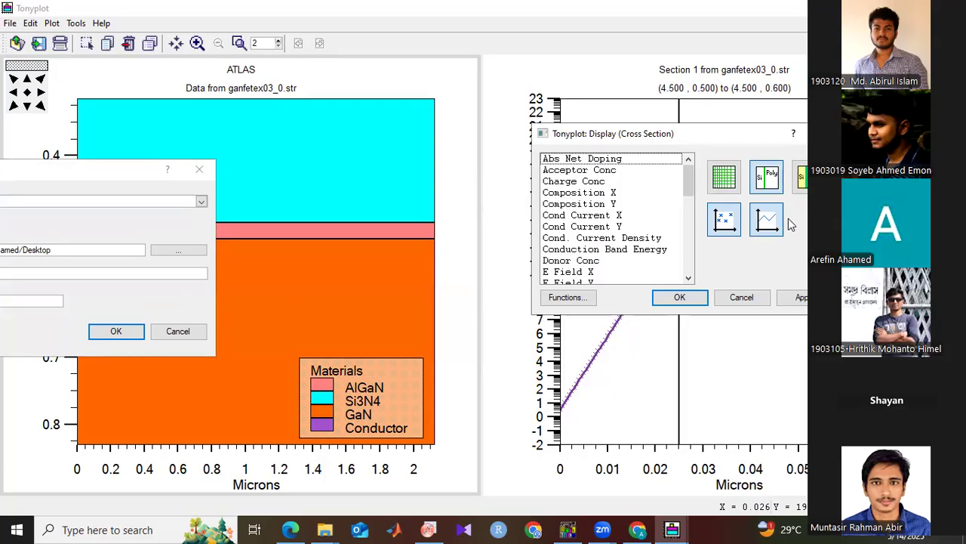
pyautogui.click(825, 134)
pyautogui.moveTo(104, 172); pyautogui.dragTo(363, 176)
pyautogui.click(225, 228)
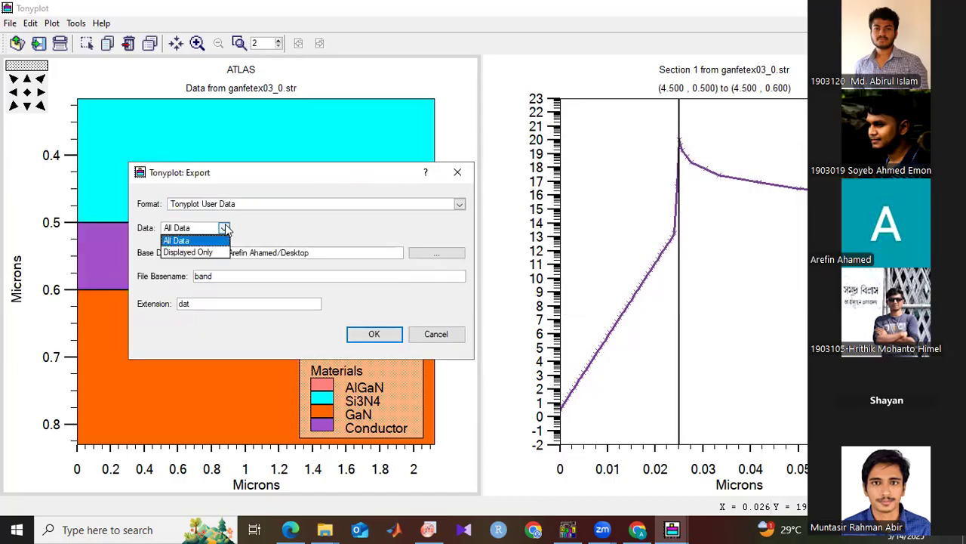
pyautogui.click(187, 251)
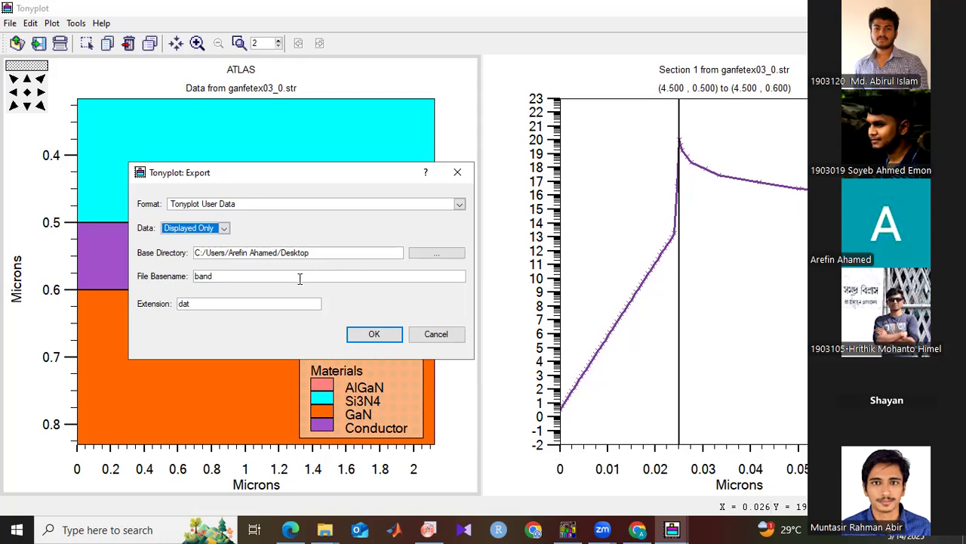
# Set the export's file basename to "electron concentration" and export the cross-section data to the desktop
pyautogui.moveTo(217, 275); pyautogui.dragTo(190, 277)
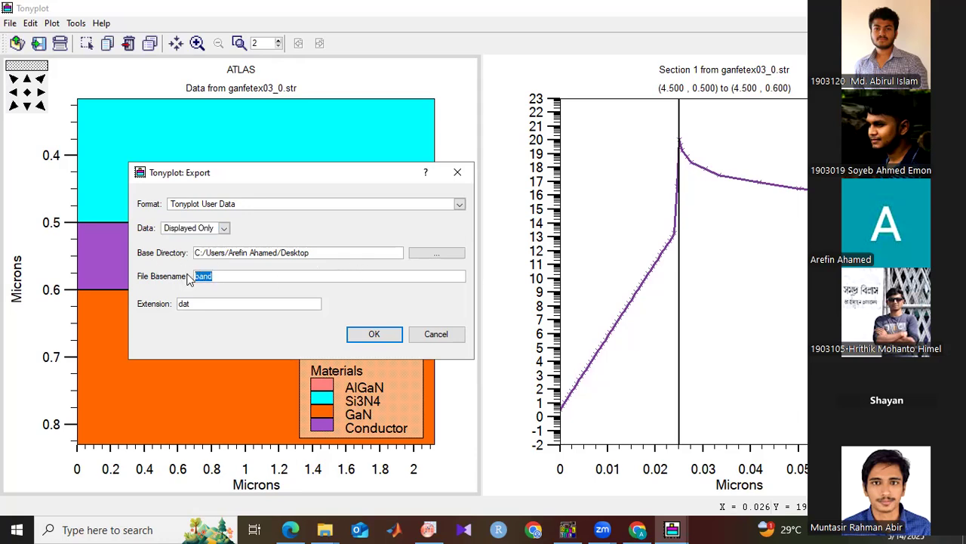
pyautogui.write('electron concentration')
pyautogui.click(382, 333)
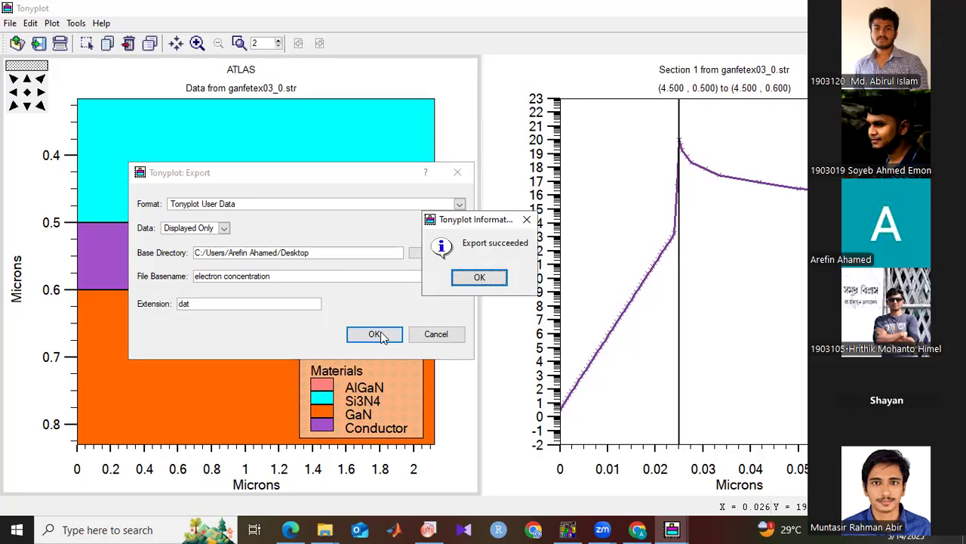
pyautogui.click(462, 279)
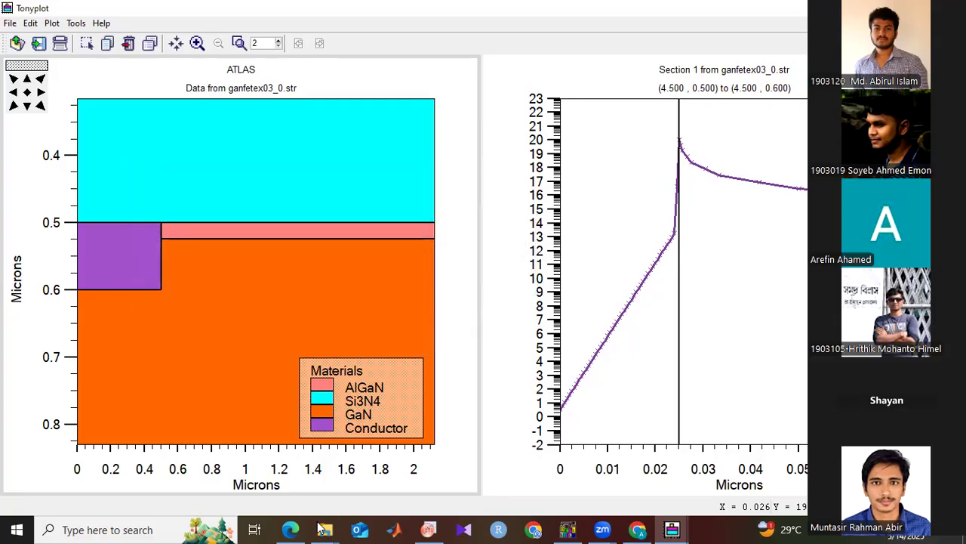
# Open the exported electron concentration file from the desktop in Excel and dismiss the licence notice
pyautogui.moveTo(322, 528)
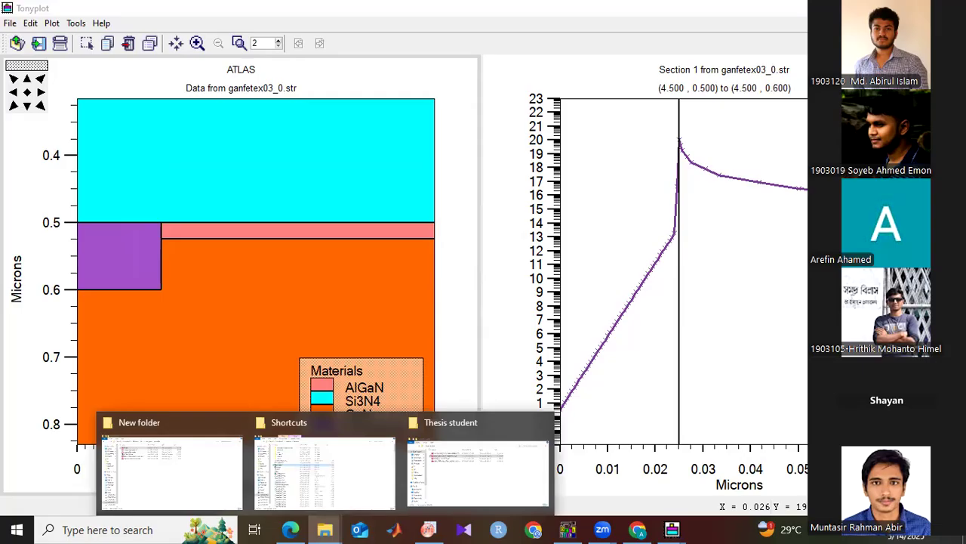
pyautogui.click(478, 471)
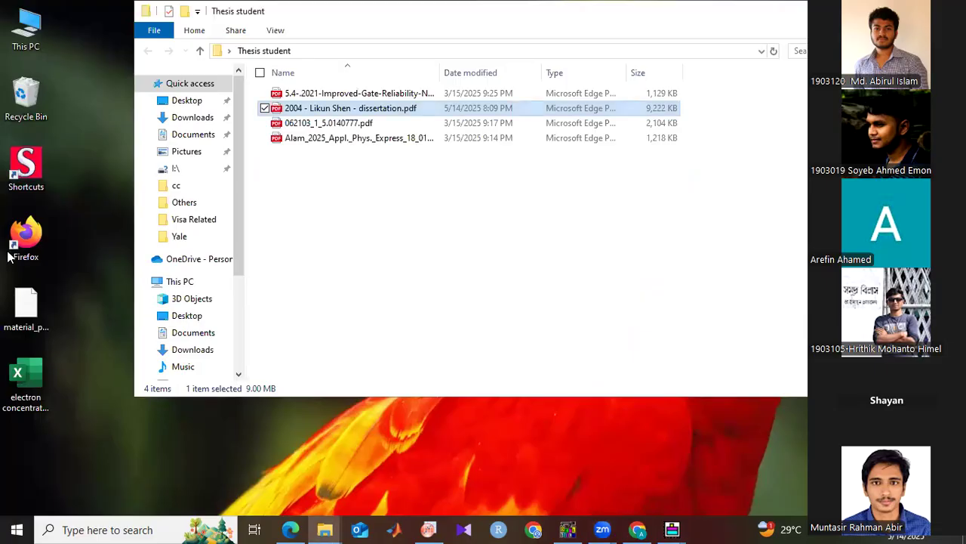
pyautogui.click(325, 529)
pyautogui.doubleClick(26, 385)
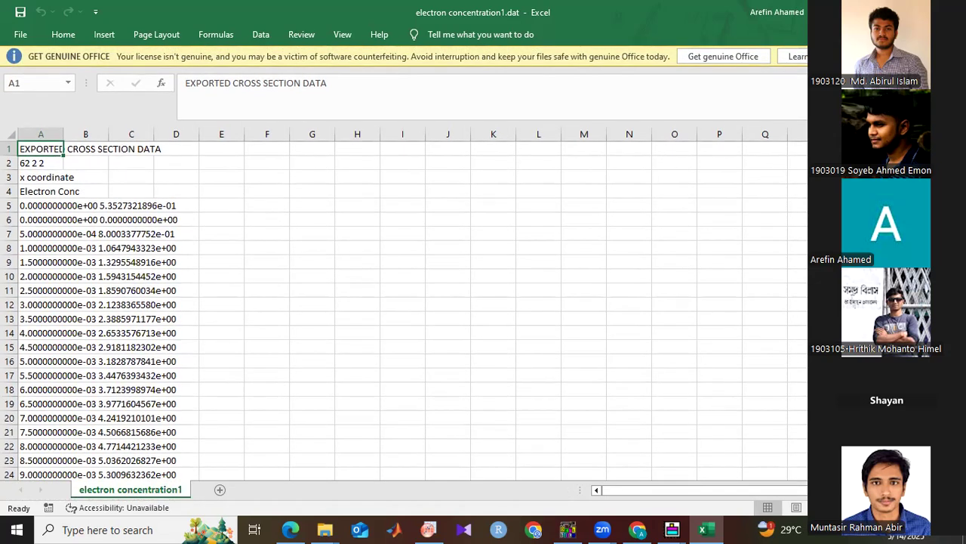
pyautogui.click(953, 57)
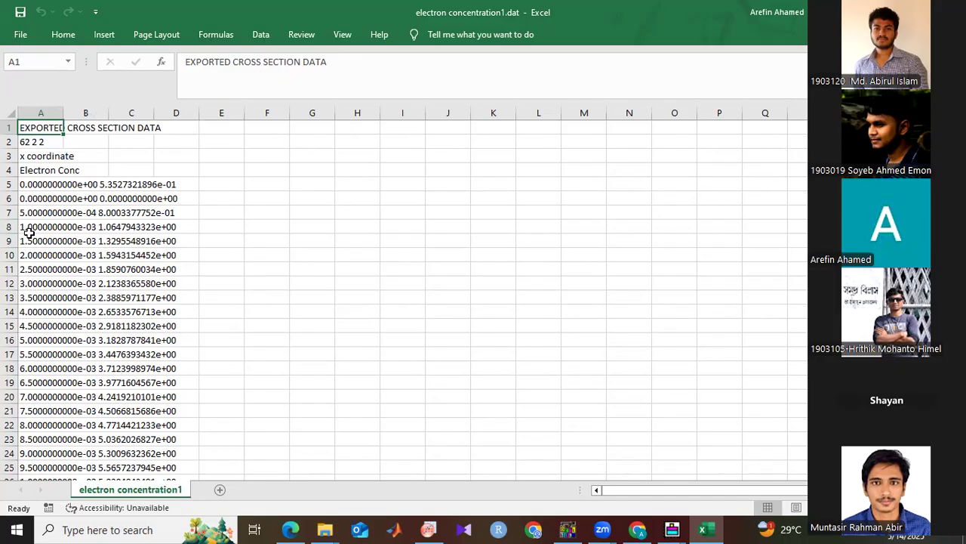
# Delete the four header rows above the numeric data, from "EXPORTED CROSS SECTION DATA" through "Electron Conc"
pyautogui.click(11, 127)
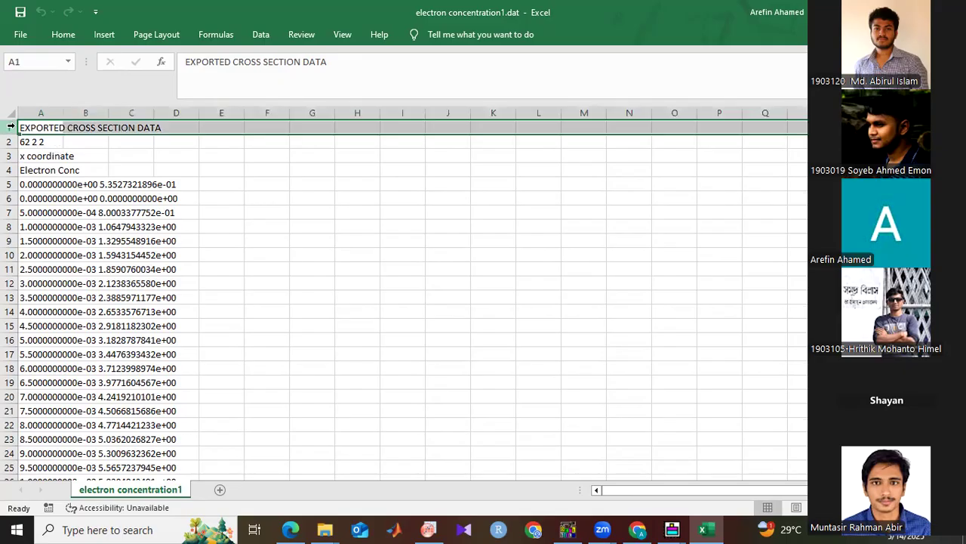
pyautogui.keyDown('ctrl'); pyautogui.click(9, 142); pyautogui.keyUp('ctrl')
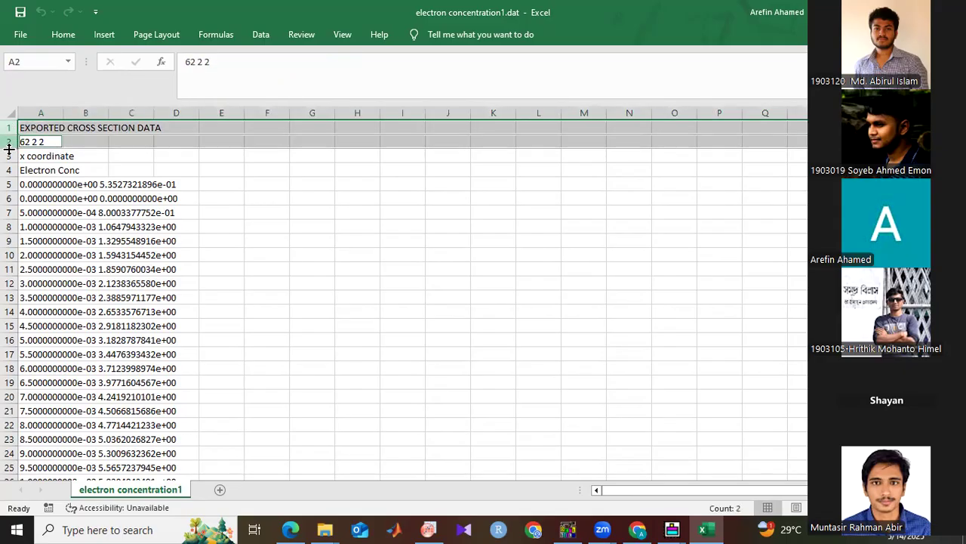
pyautogui.keyDown('ctrl'); pyautogui.click(9, 156); pyautogui.keyUp('ctrl')
pyautogui.keyDown('ctrl'); pyautogui.click(9, 170); pyautogui.keyUp('ctrl')
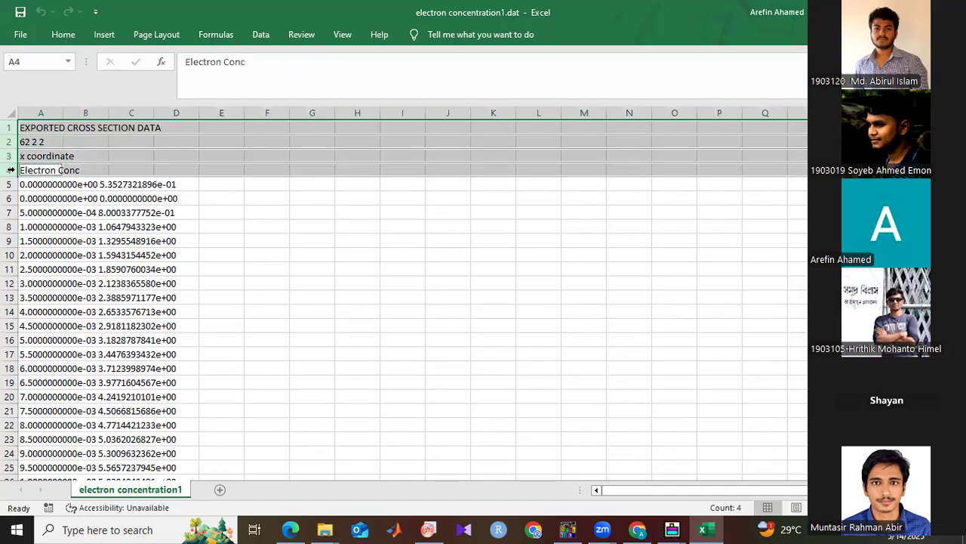
pyautogui.rightClick(80, 145)
pyautogui.click(106, 283)
pyautogui.click(223, 229)
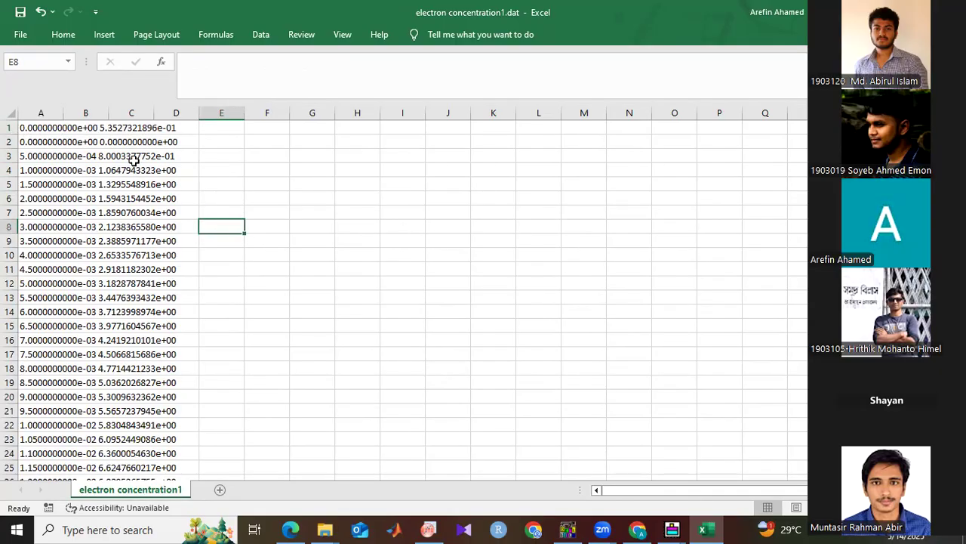
# Widen column A so the full text of each exported data row fits inside it
pyautogui.click(43, 126)
pyautogui.click(268, 209)
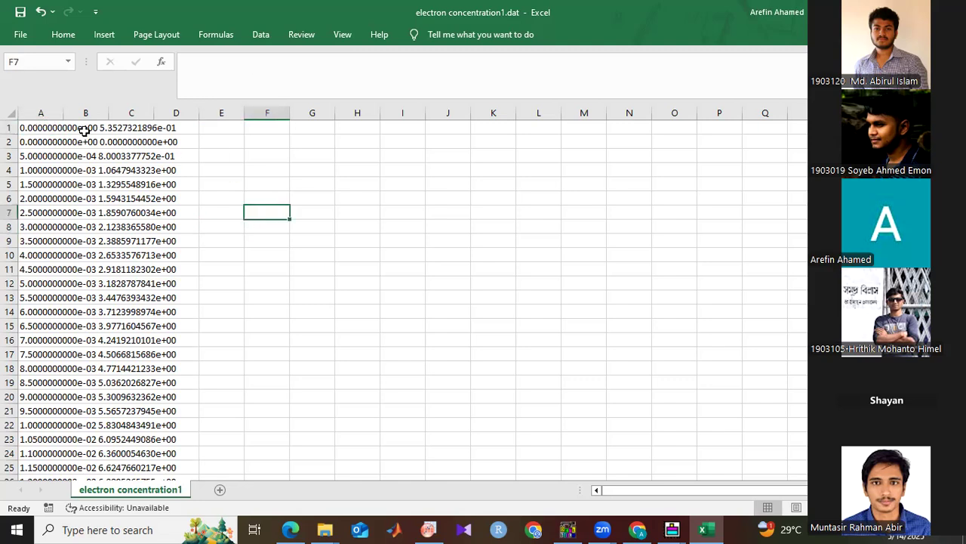
pyautogui.moveTo(64, 114); pyautogui.dragTo(218, 136)
# Split column A into two columns with Text to Columns, using Fixed width and General format at destination $A$1
pyautogui.click(118, 113)
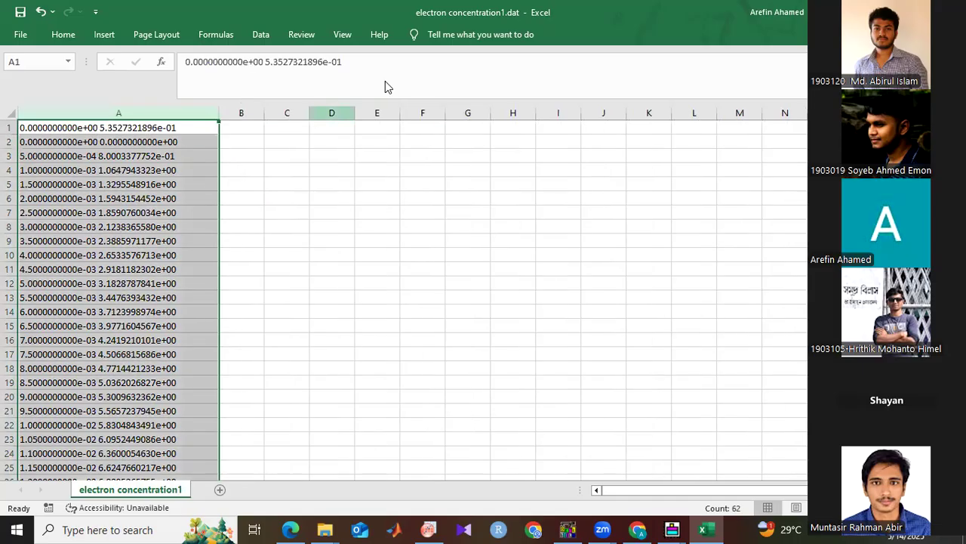
pyautogui.click(261, 35)
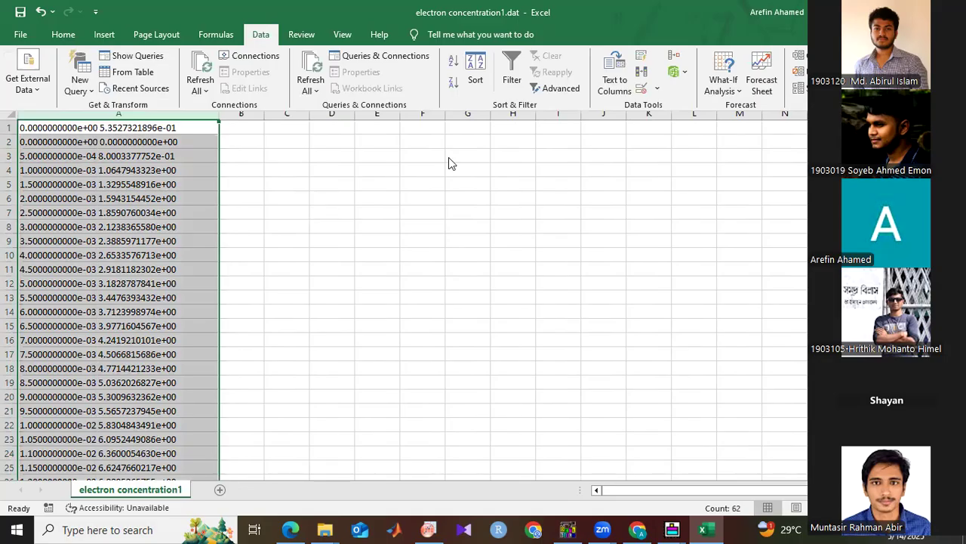
pyautogui.click(614, 85)
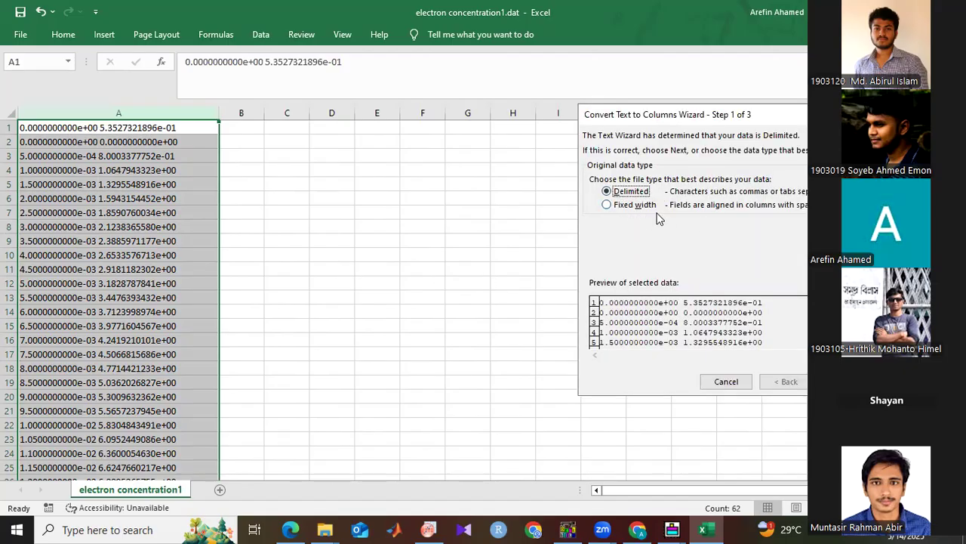
pyautogui.click(608, 207)
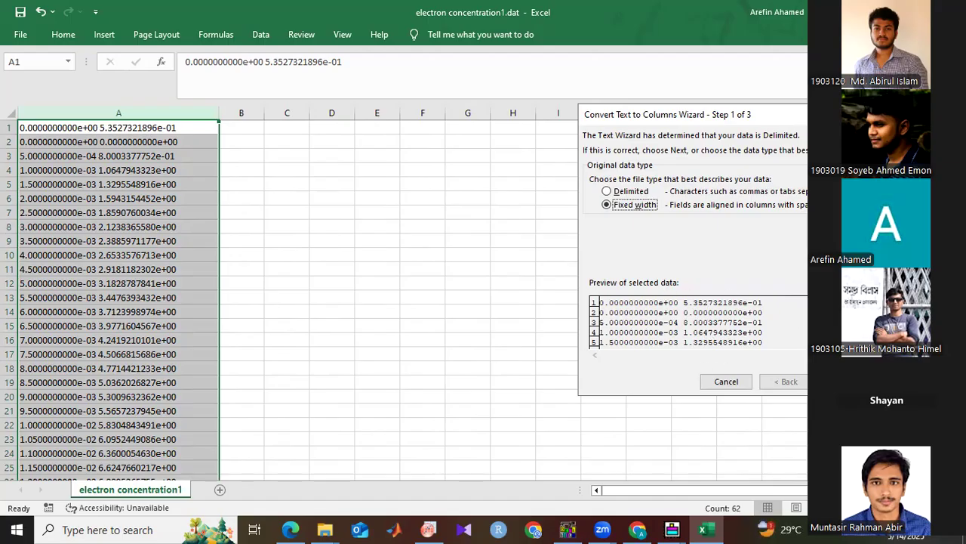
pyautogui.press('Return')
pyautogui.press('Return')
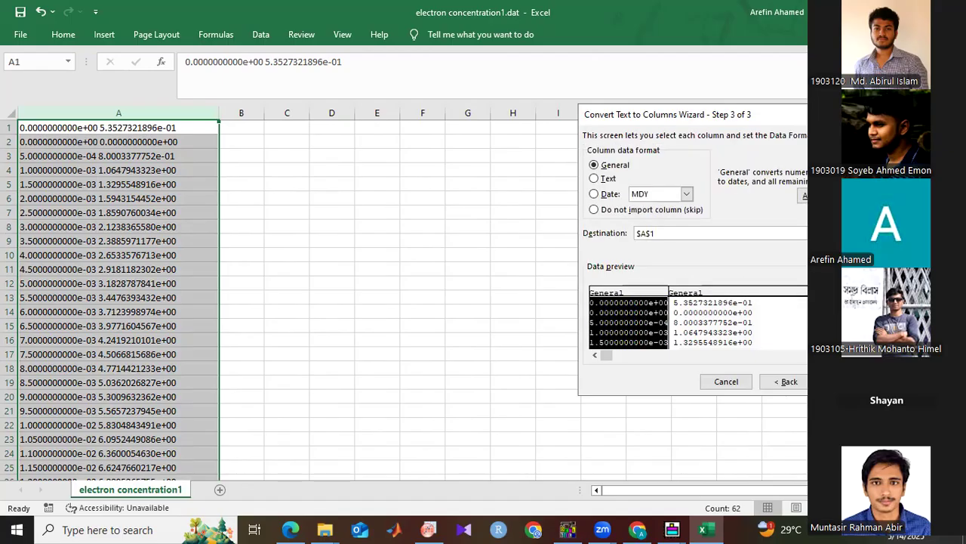
pyautogui.press('Return')
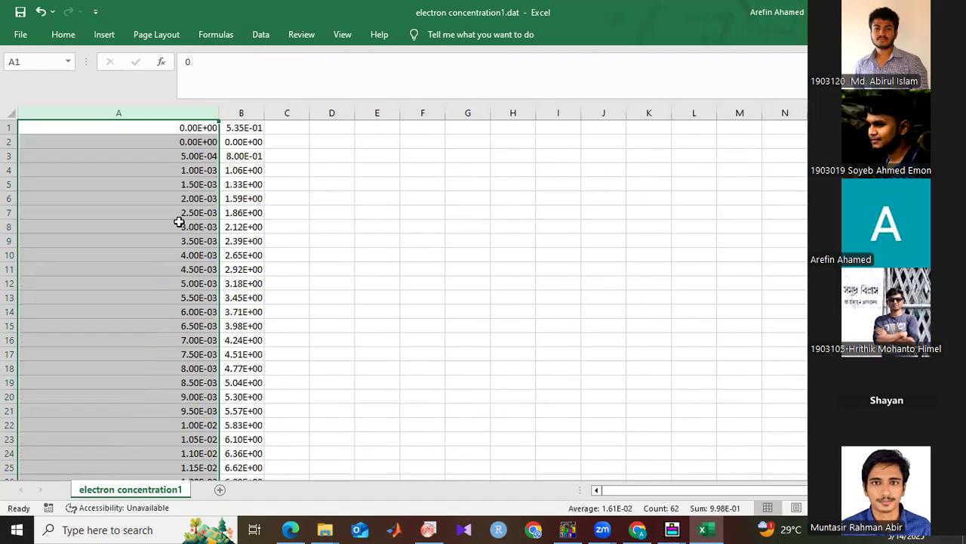
pyautogui.click(474, 270)
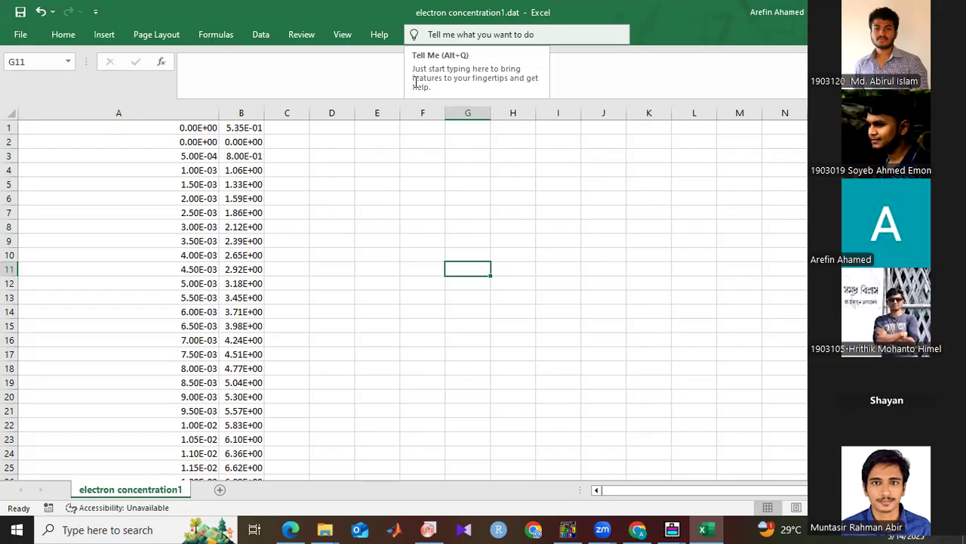
# Save the sheet to the desktop as "electron concentration" in CSV (Comma delimited) format
pyautogui.click(19, 35)
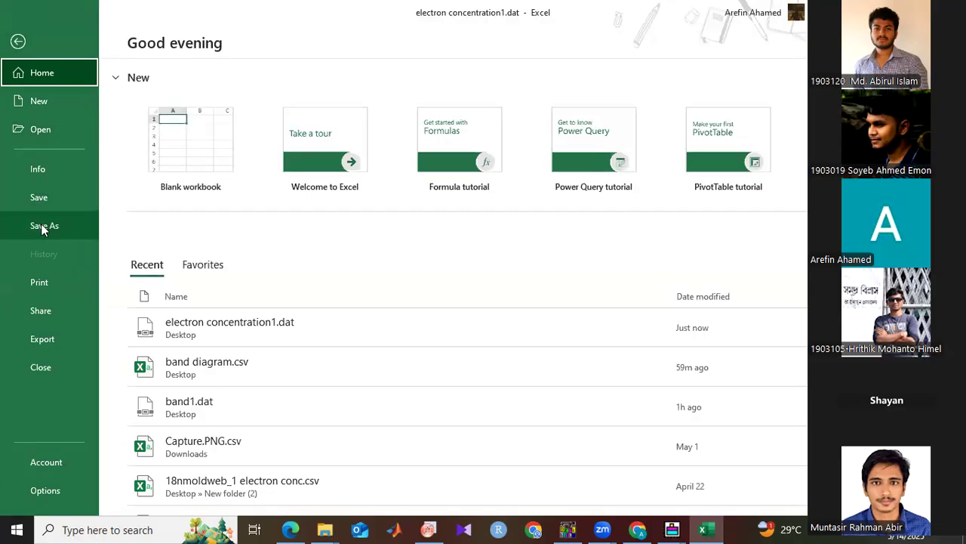
pyautogui.click(42, 225)
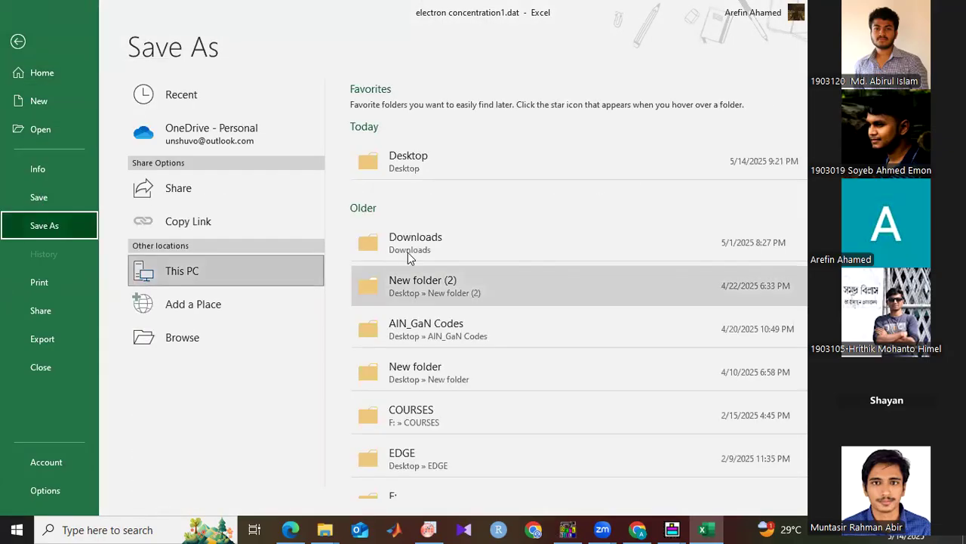
pyautogui.click(444, 166)
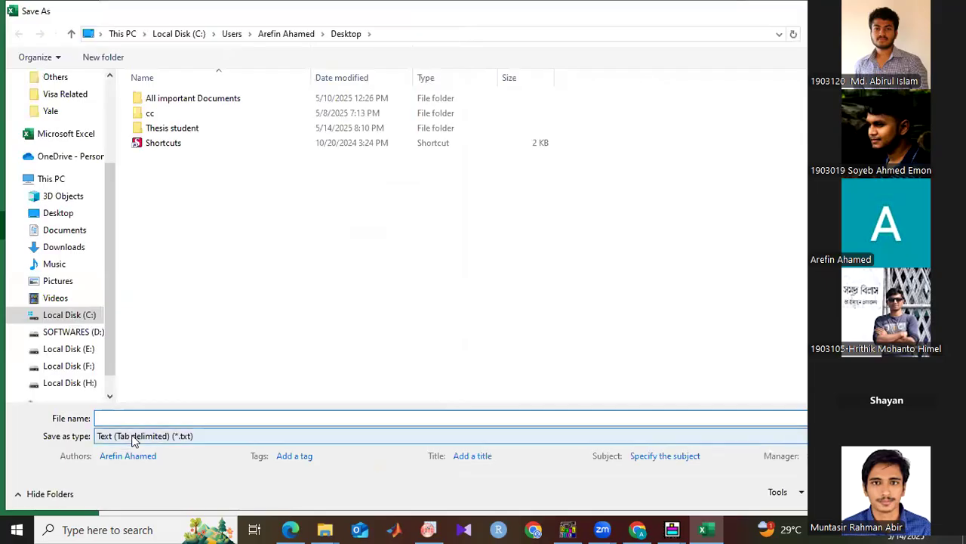
pyautogui.click(133, 437)
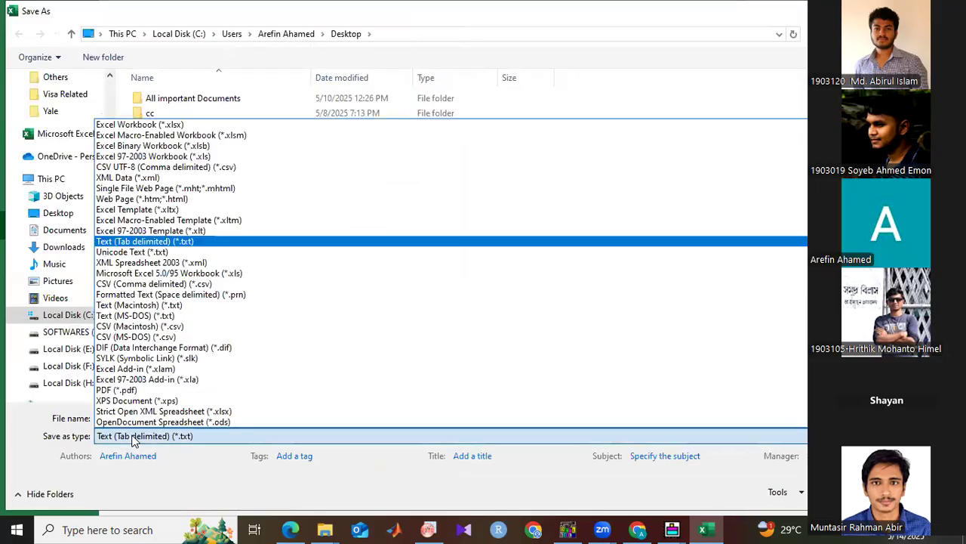
pyautogui.click(131, 285)
pyautogui.click(114, 418)
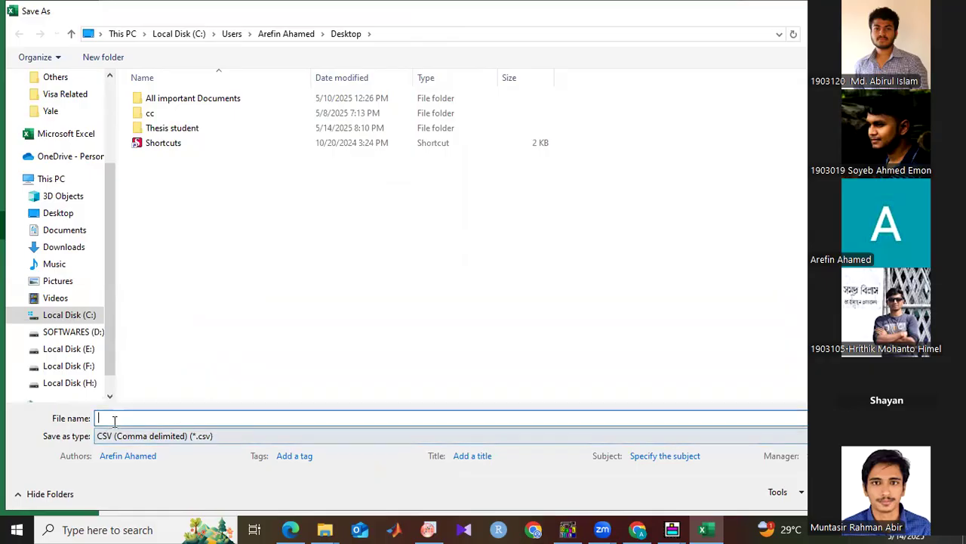
pyautogui.write('electron concentration')
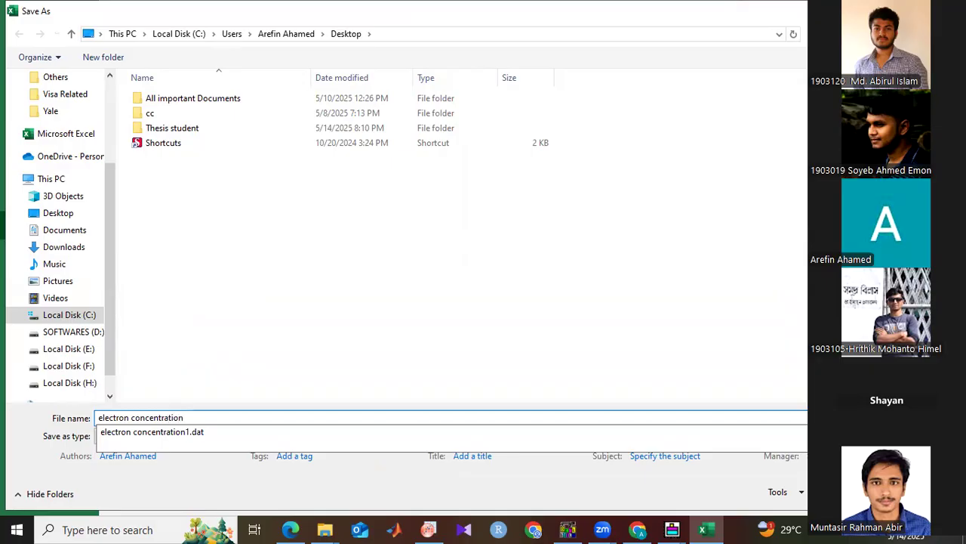
pyautogui.click(269, 316)
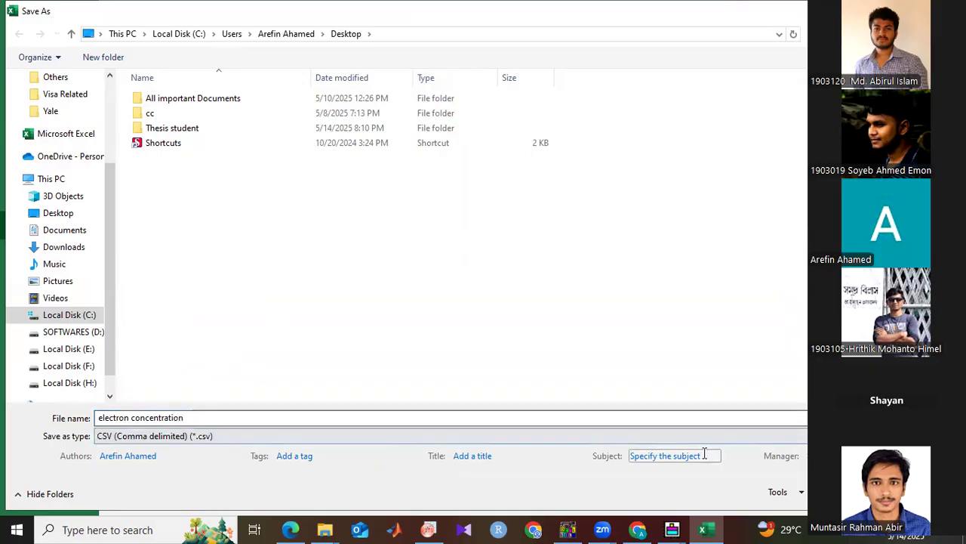
pyautogui.press('Return')
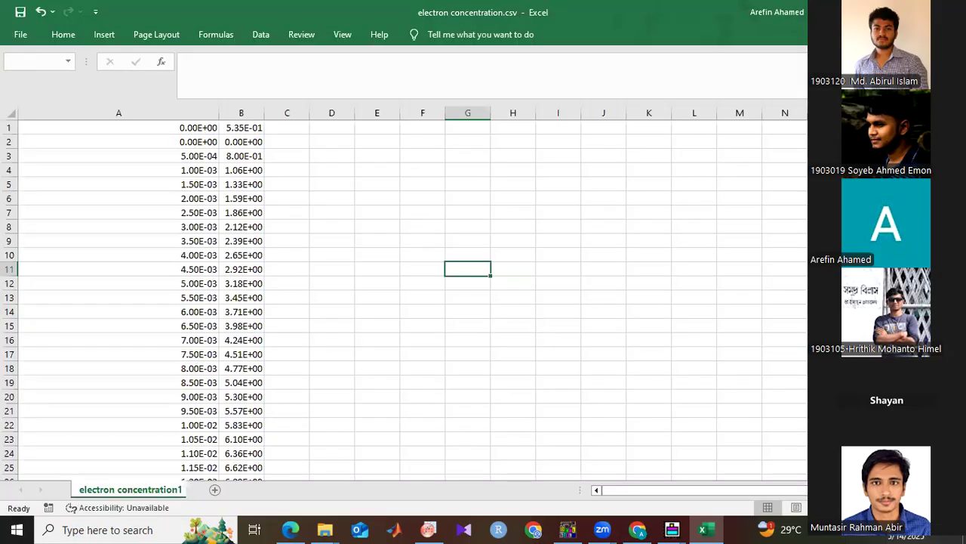
# Close the Excel workbook and switch to OriginPro
pyautogui.click(429, 308)
pyautogui.hotkey('alt', 'F4')
pyautogui.click(429, 529)
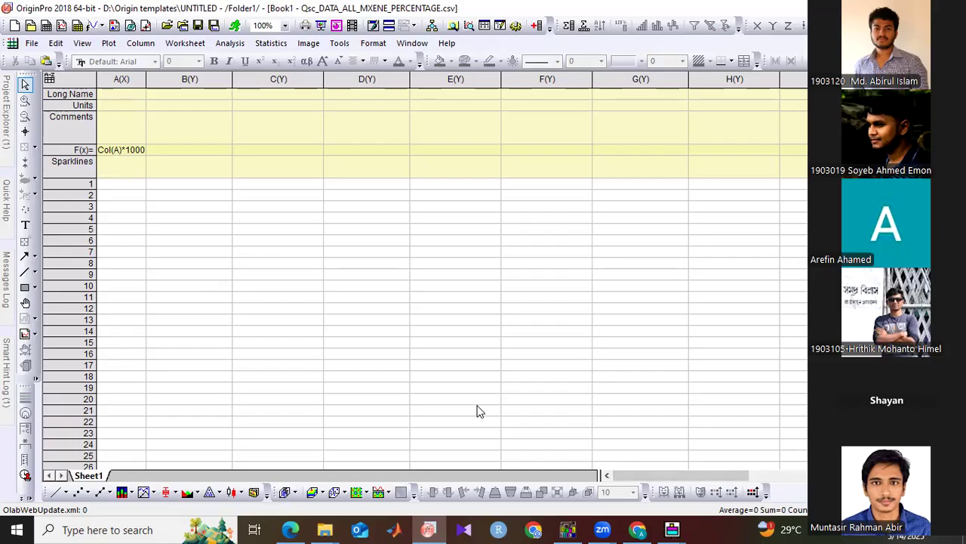
pyautogui.click(31, 43)
pyautogui.click(313, 207)
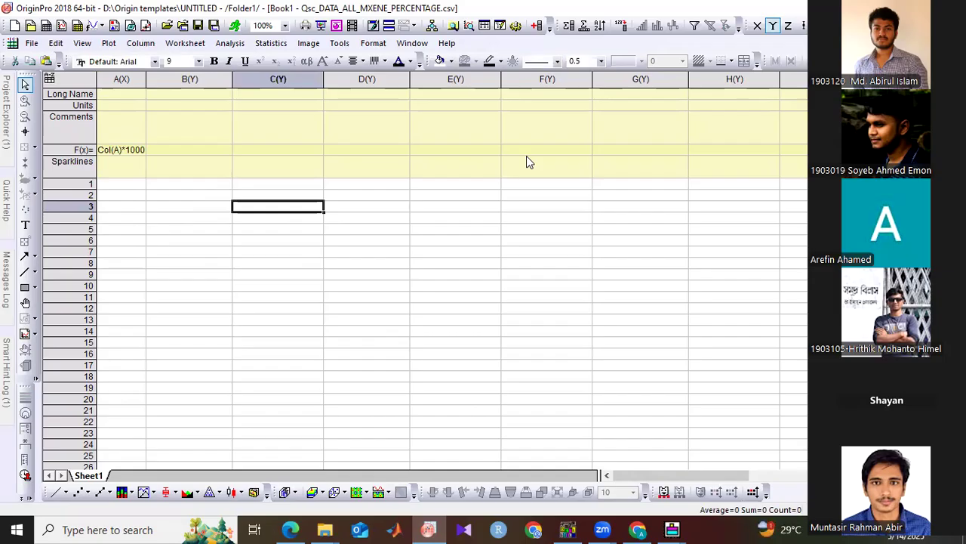
pyautogui.click(32, 44)
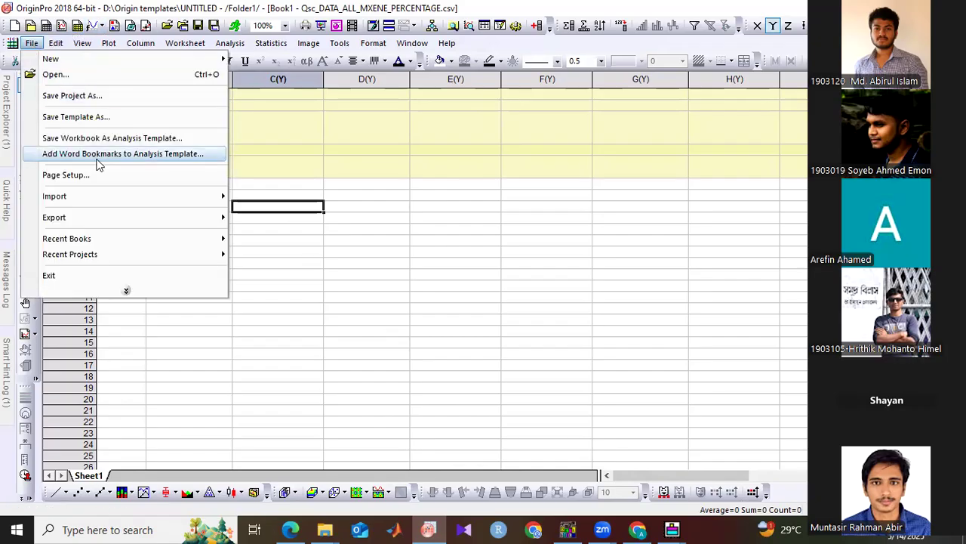
pyautogui.click(75, 152)
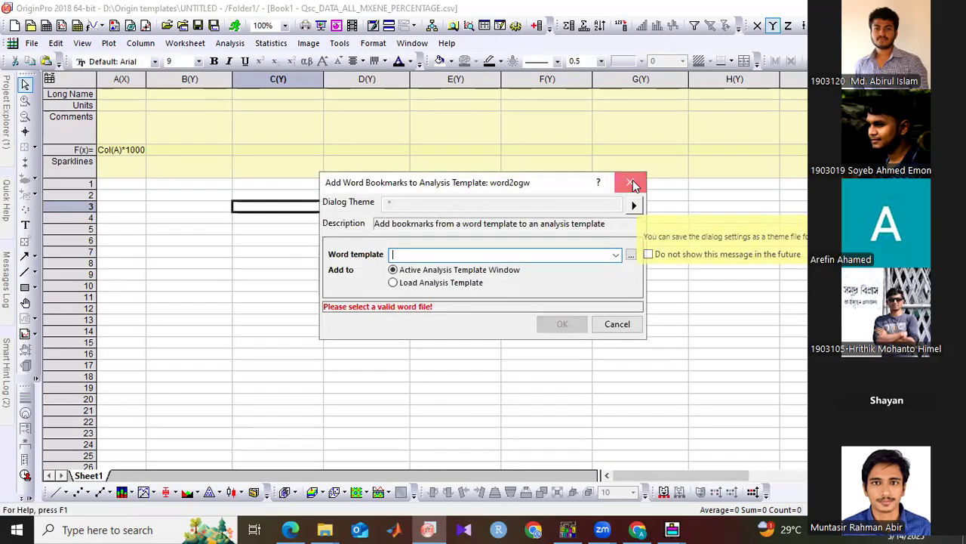
pyautogui.click(630, 182)
# Import electron concentration.csv from the desktop as a Comma Delimited (CSV) file, keeping the default import options
pyautogui.click(31, 44)
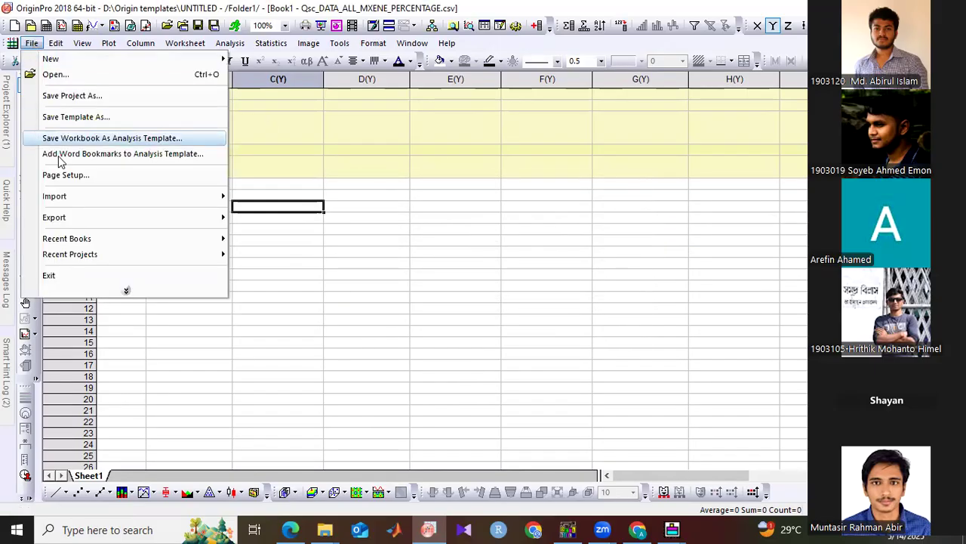
pyautogui.moveTo(136, 196)
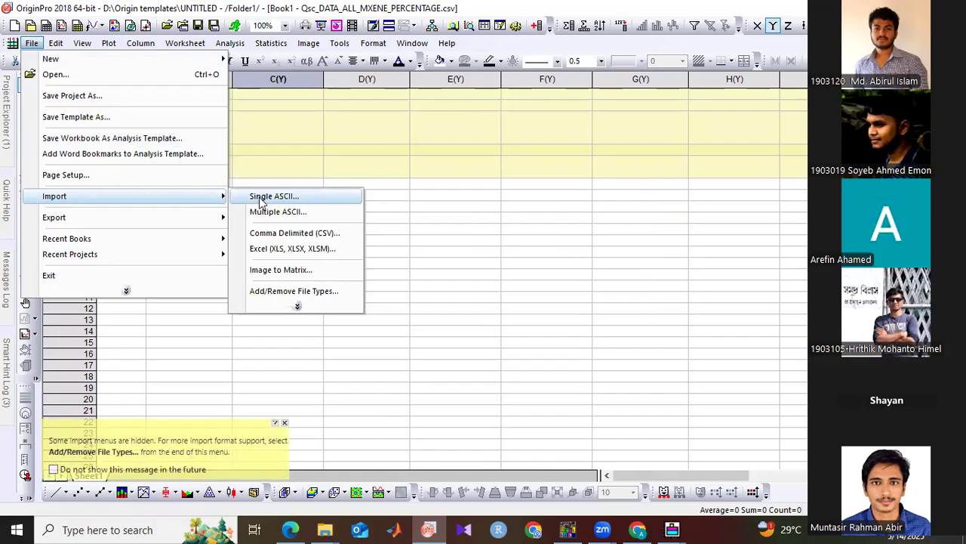
pyautogui.click(281, 234)
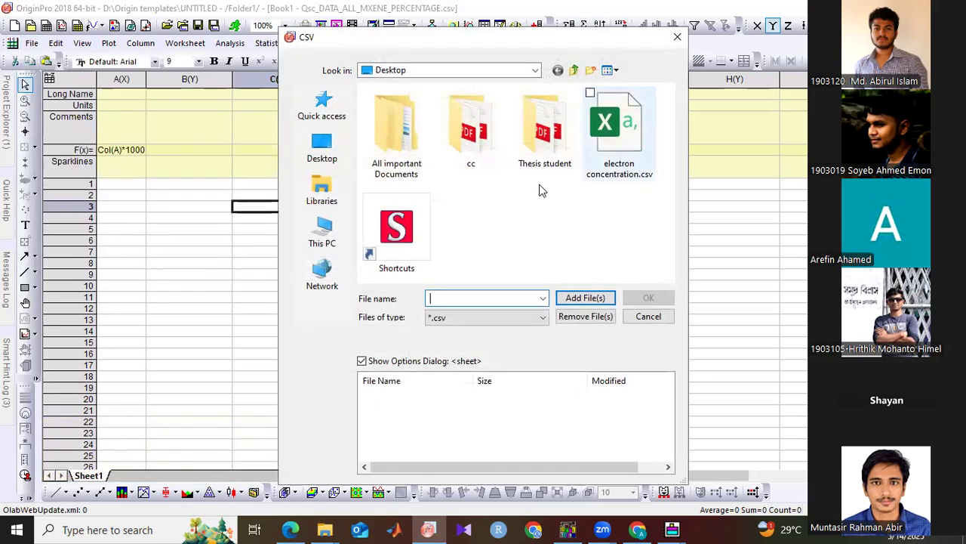
pyautogui.click(630, 140)
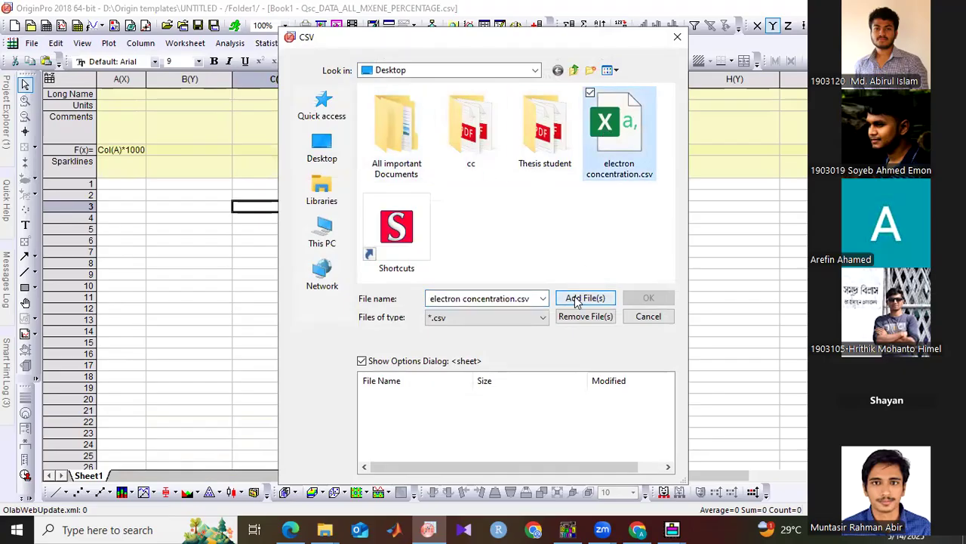
pyautogui.click(576, 299)
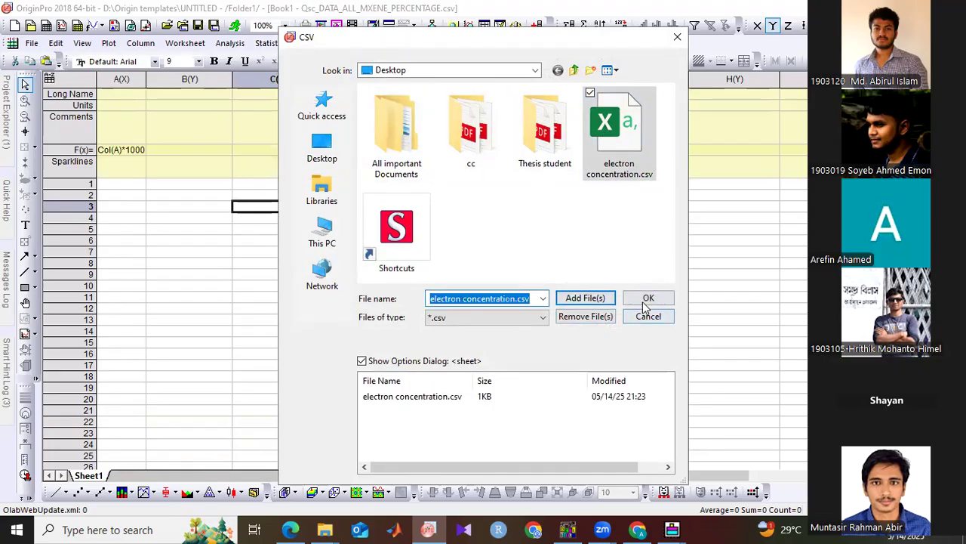
pyautogui.click(647, 299)
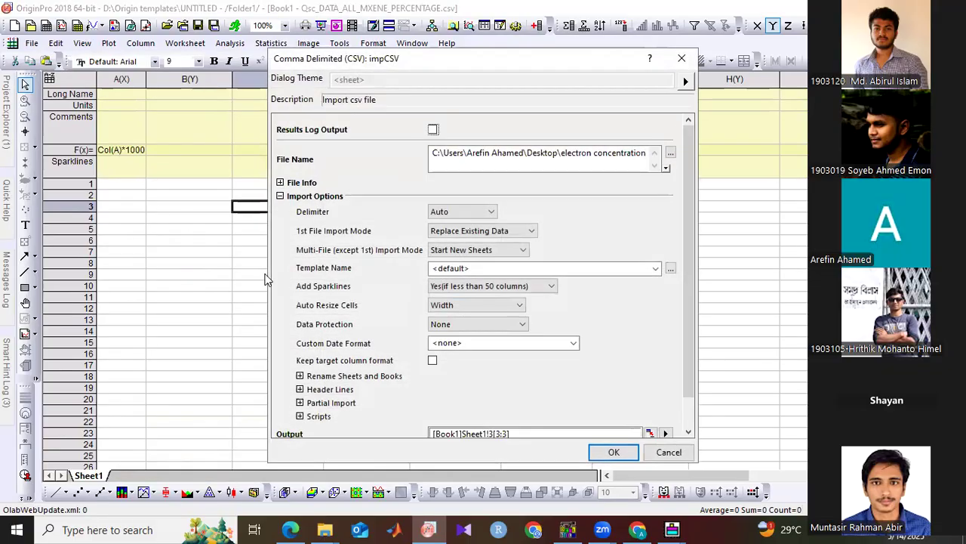
pyautogui.click(610, 452)
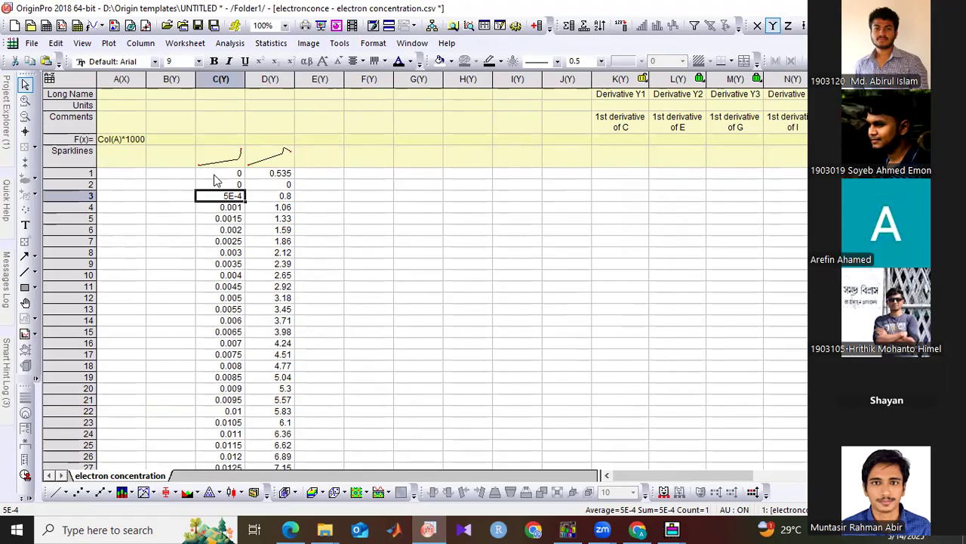
# Copy the imported data in columns C and D into columns A and B
pyautogui.click(225, 78)
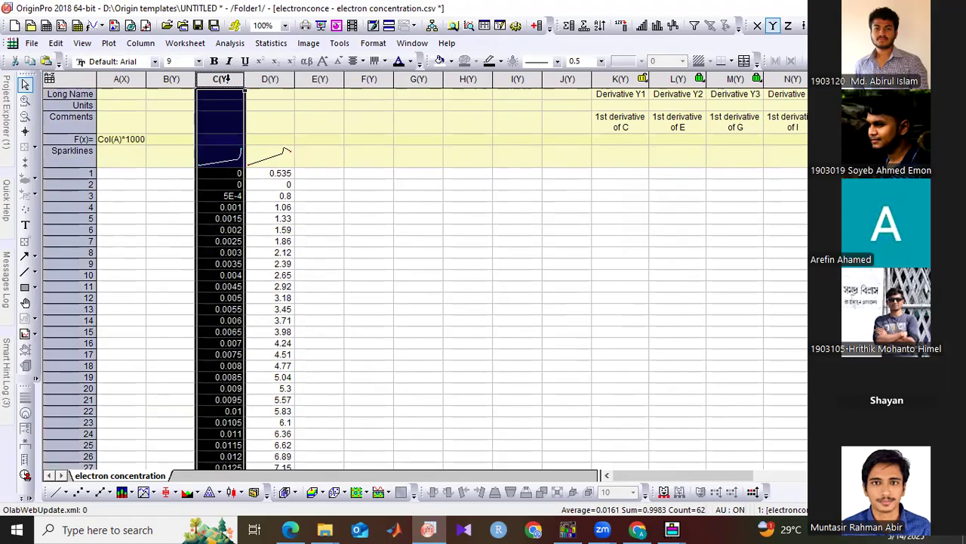
pyautogui.keyDown('ctrl'); pyautogui.click(255, 79); pyautogui.keyUp('ctrl')
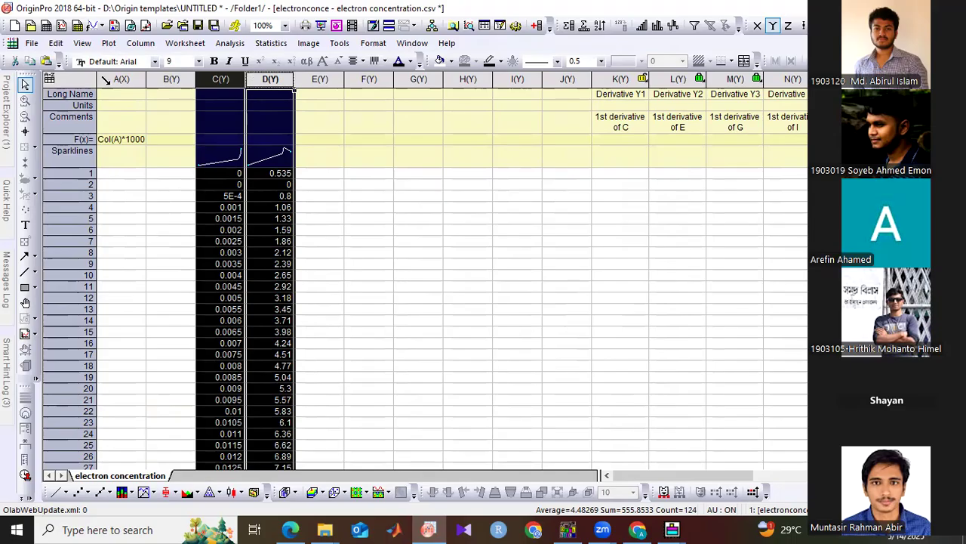
pyautogui.click(117, 175)
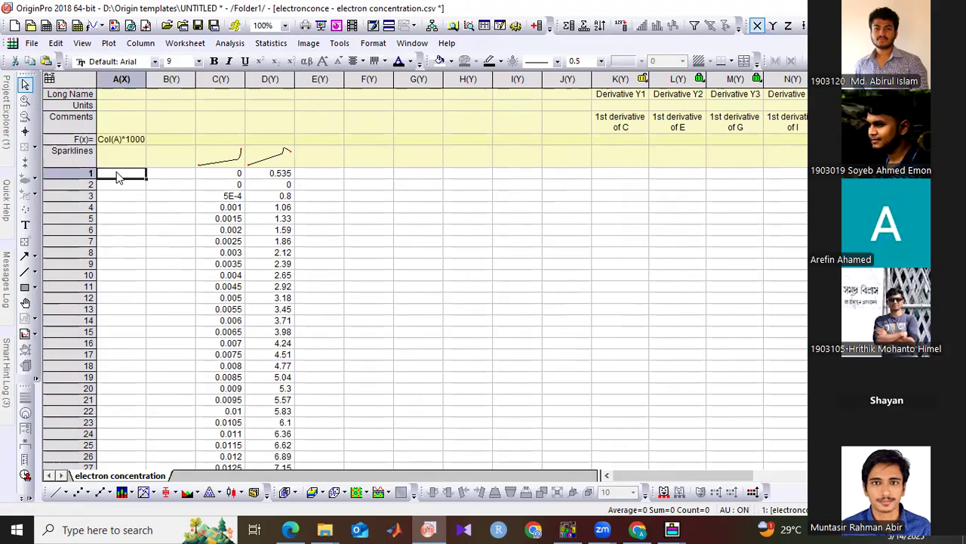
pyautogui.click(124, 79)
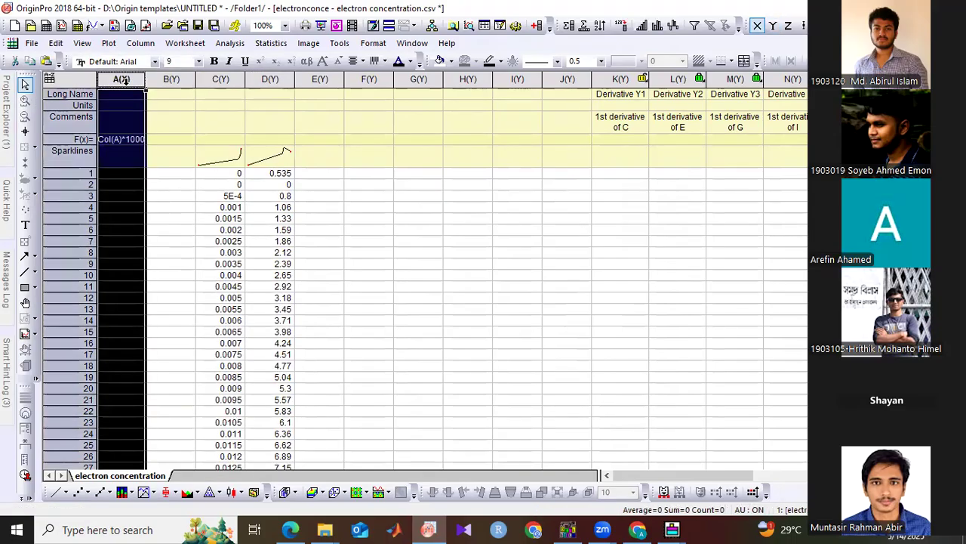
pyautogui.hotkey('ctrl', 'v')
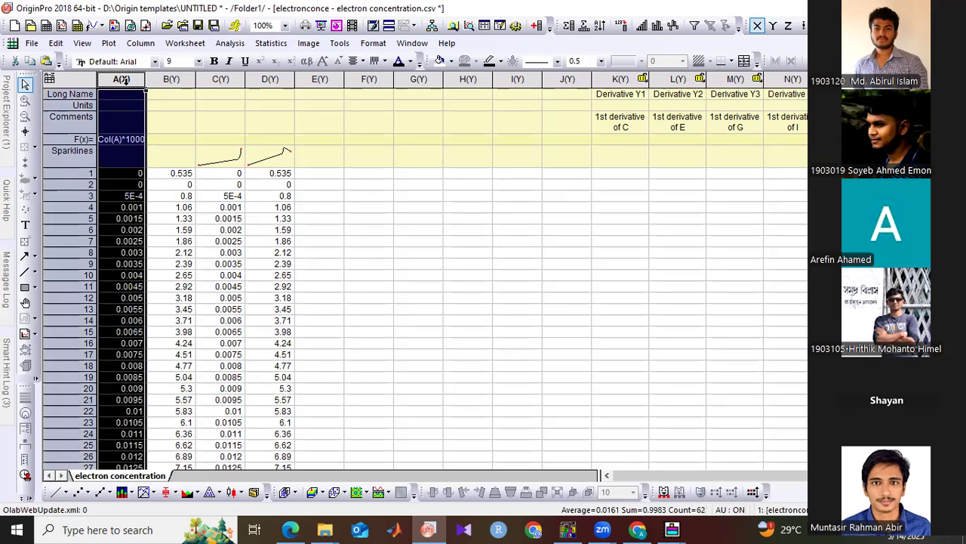
# Delete column C, which duplicates the data in column A, from the worksheet
pyautogui.click(209, 78)
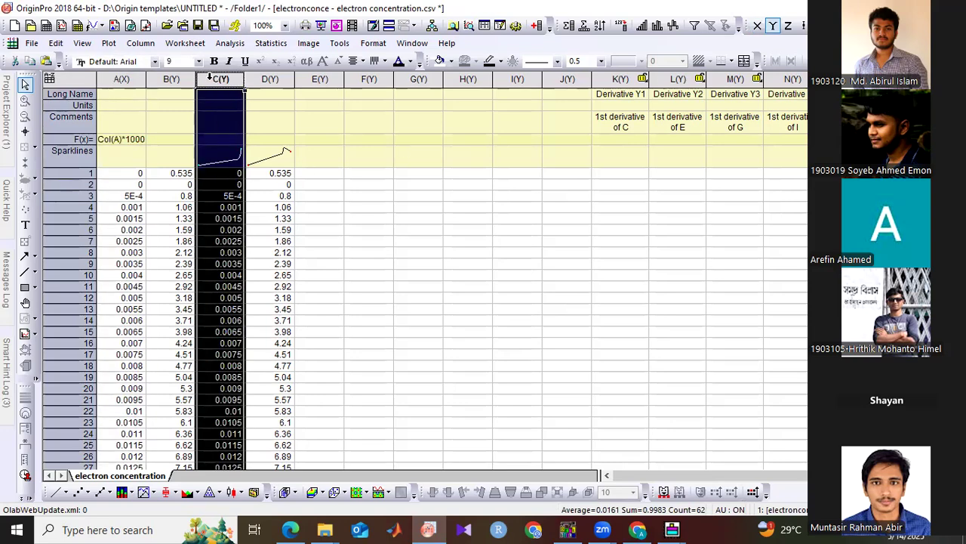
pyautogui.rightClick(212, 79)
pyautogui.click(245, 175)
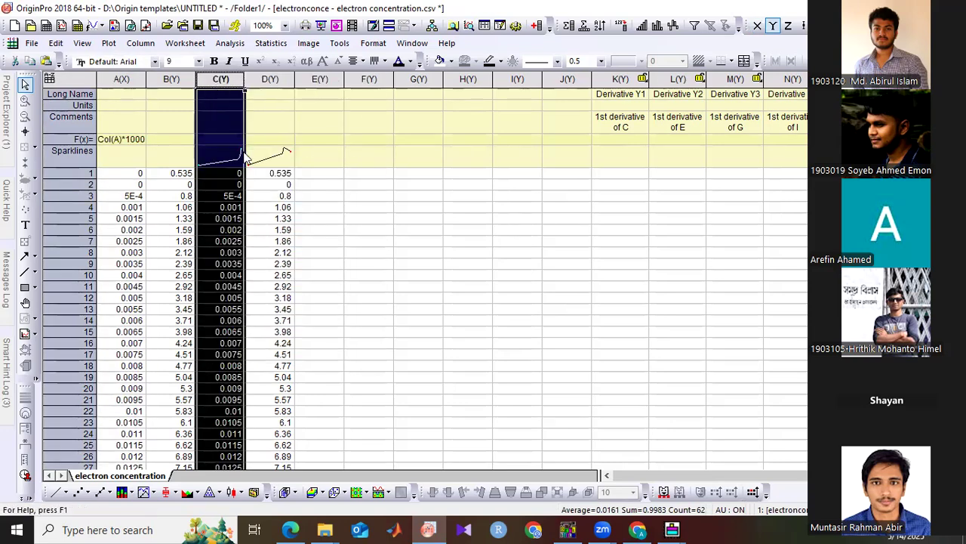
pyautogui.click(471, 323)
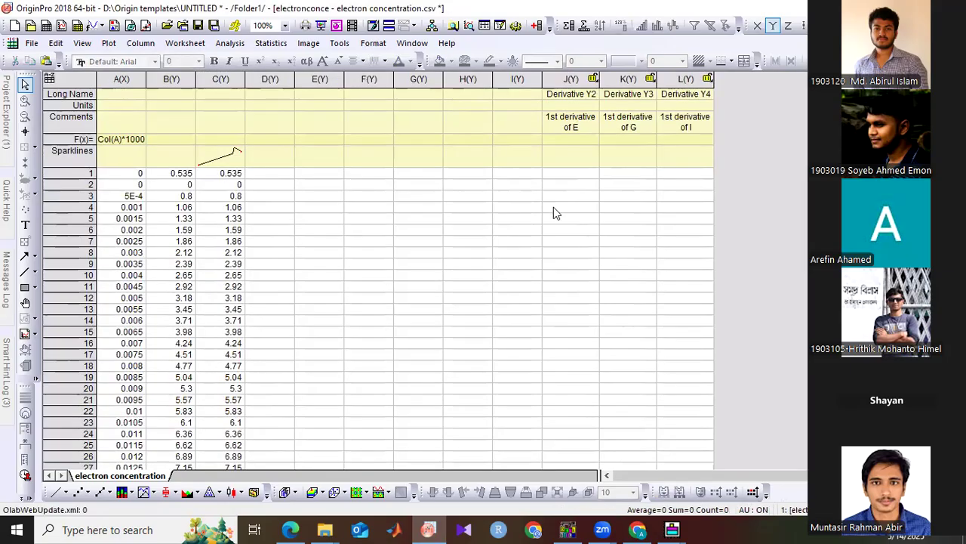
# Delete worksheet column C, which duplicates column B, and look through the remaining rows
pyautogui.click(236, 80)
pyautogui.rightClick(234, 81)
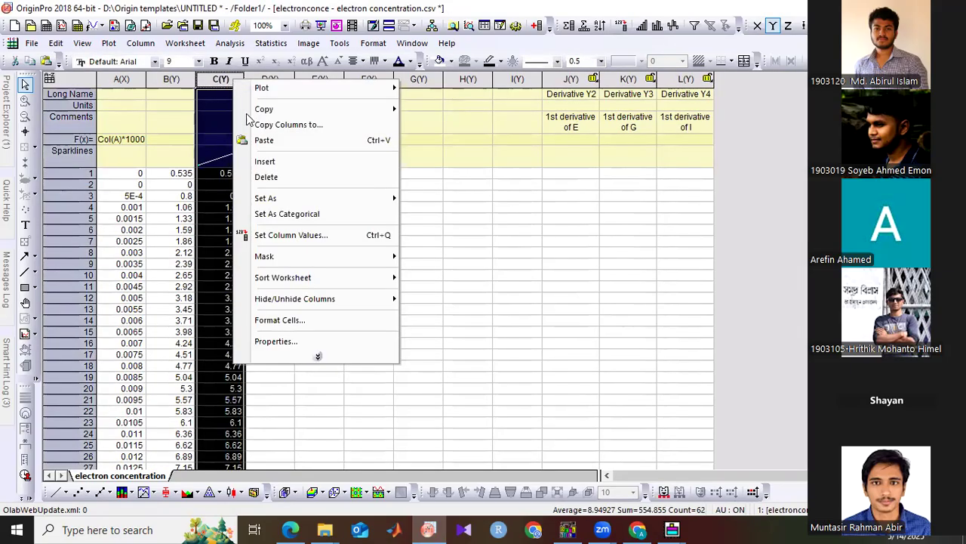
pyautogui.click(265, 177)
pyautogui.scroll(-5, 196, 336)
pyautogui.scroll(-7, 195, 342)
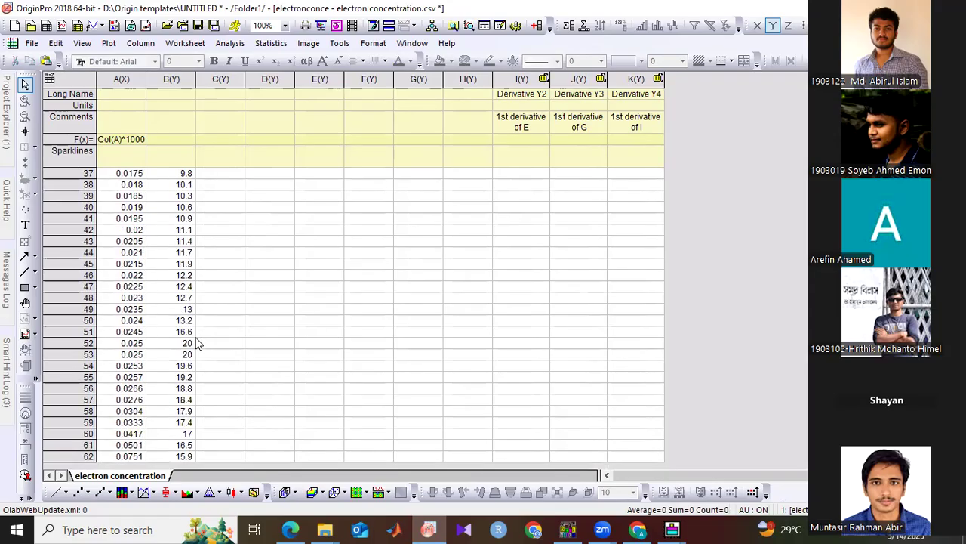
pyautogui.scroll(12, 196, 342)
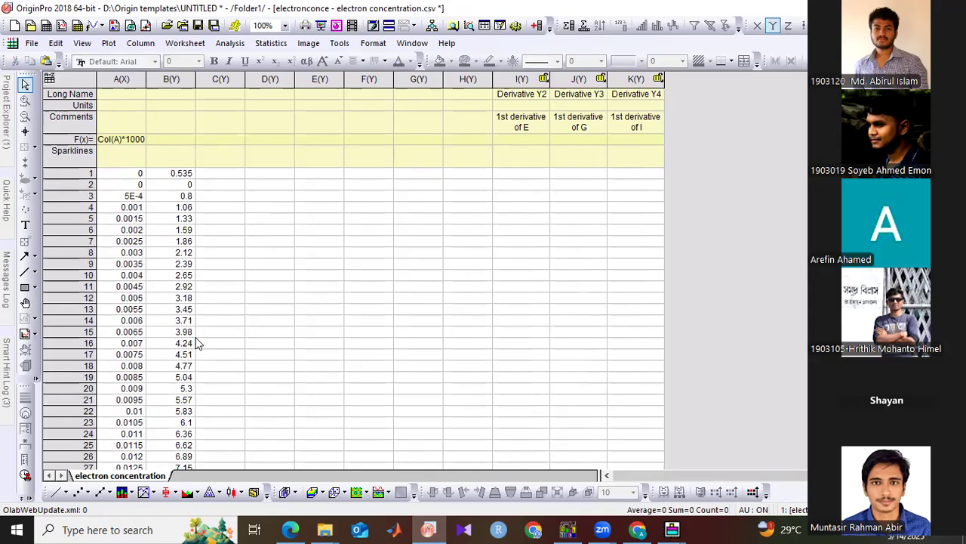
# Plot column B against column A as a Line + Symbol graph
pyautogui.click(173, 80)
pyautogui.rightClick(174, 83)
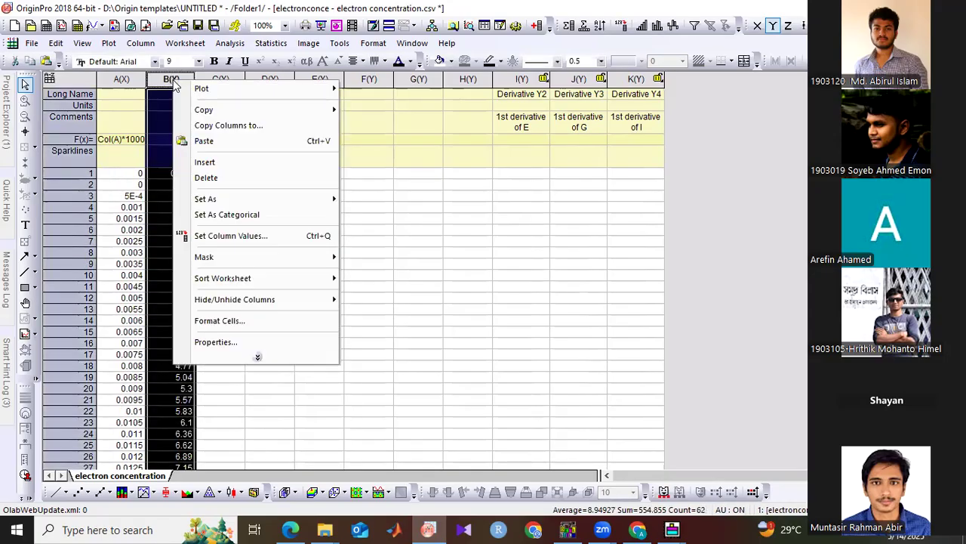
pyautogui.moveTo(201, 89)
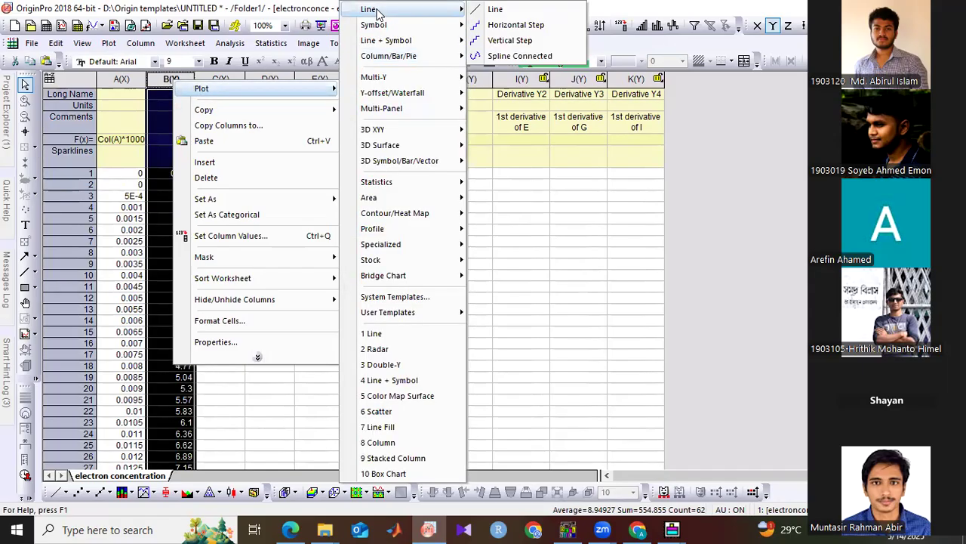
pyautogui.press('Down')
pyautogui.press('Down')
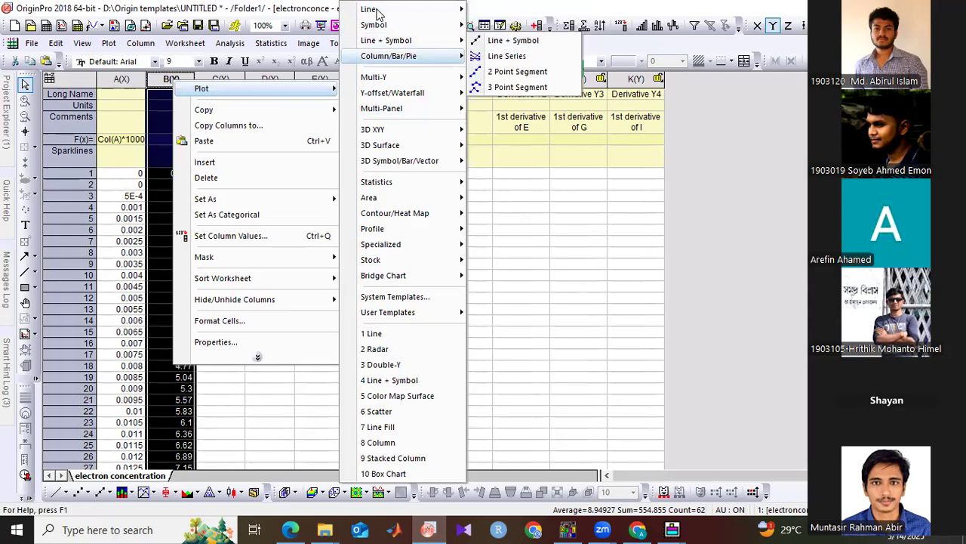
pyautogui.press('Right')
pyautogui.press('Return')
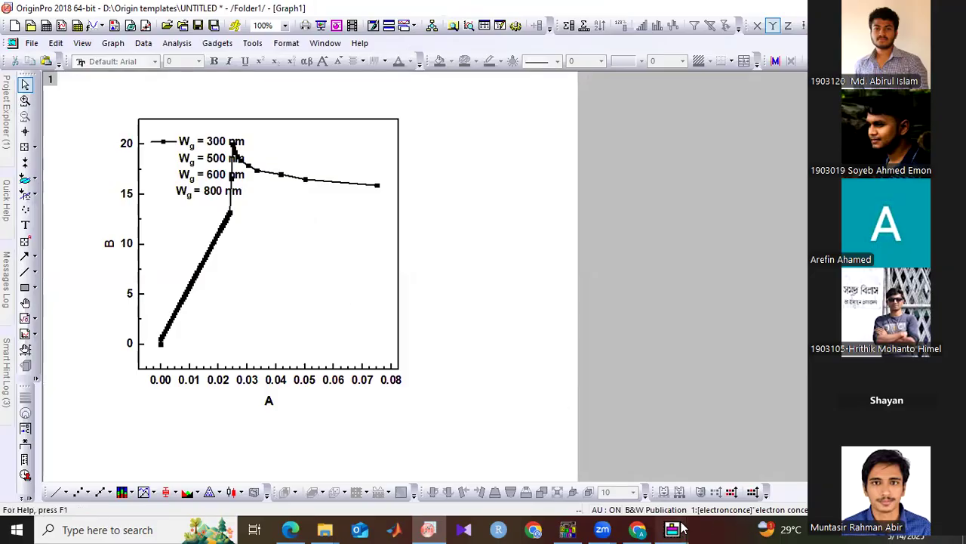
# Compare the new graph with the electron-concentration cutline in Tonyplot, then return to OriginPro
pyautogui.moveTo(682, 527)
pyautogui.click(711, 423)
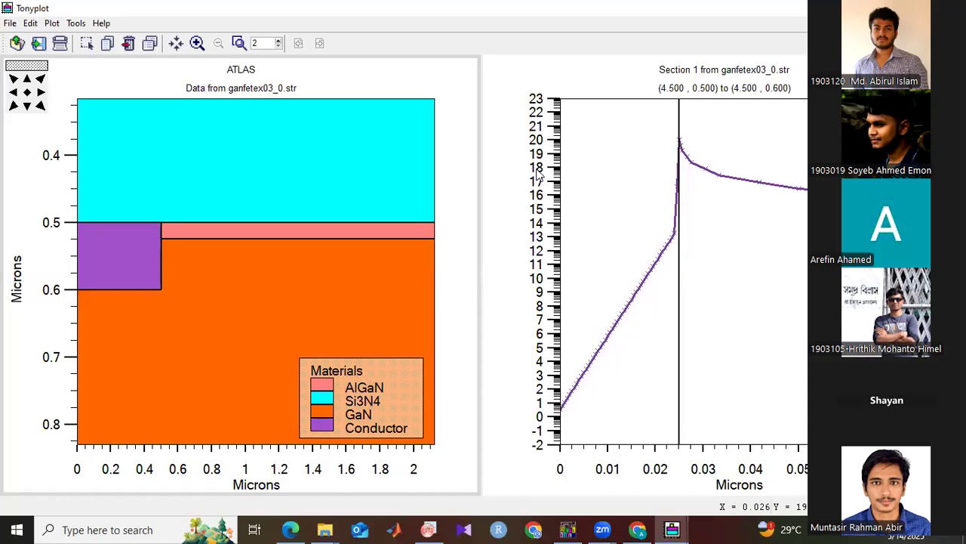
pyautogui.moveTo(665, 529)
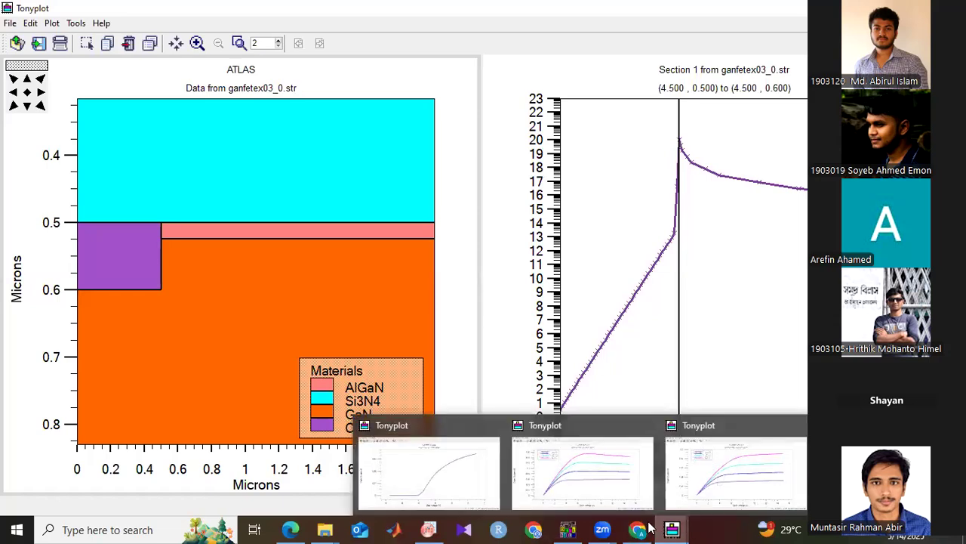
pyautogui.click(428, 530)
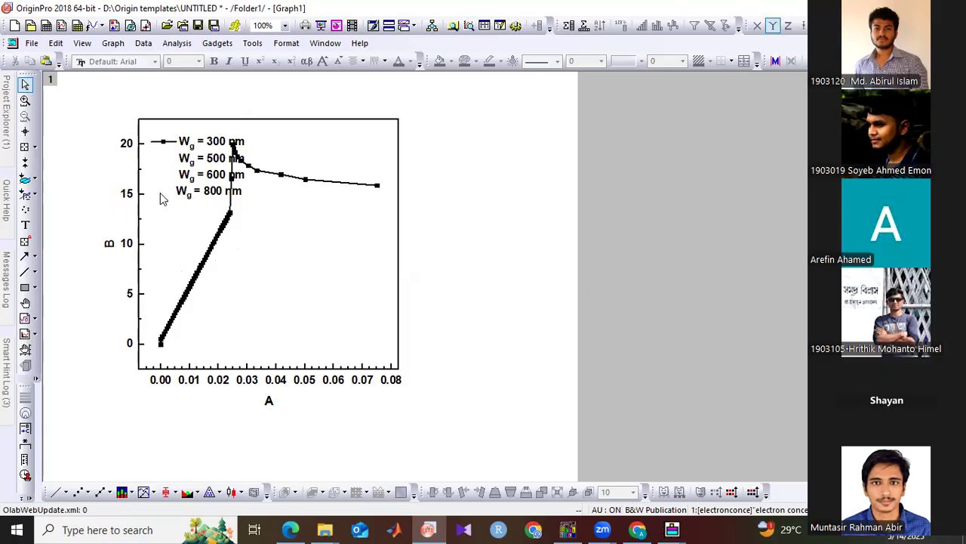
# Set the font size of the Y-axis tick labels to 20
pyautogui.click(127, 245)
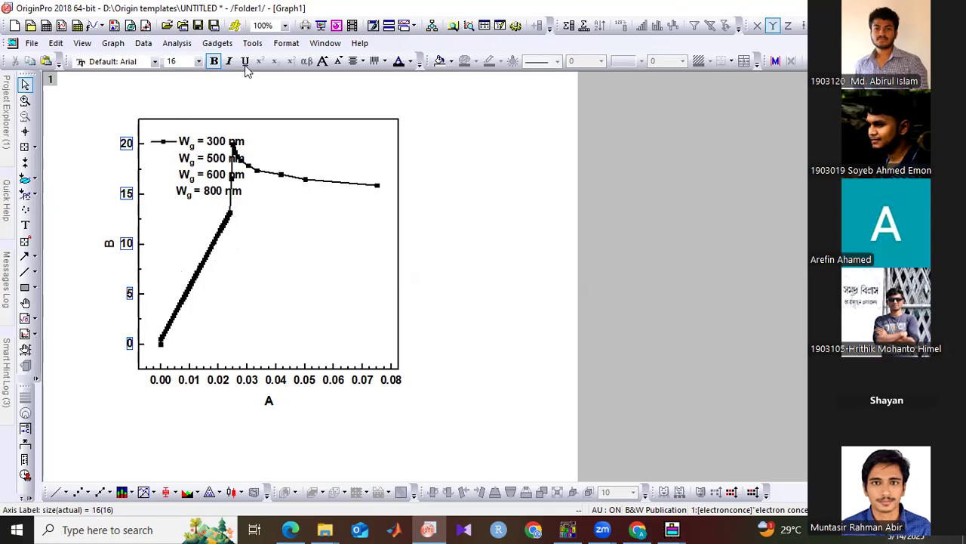
pyautogui.click(199, 61)
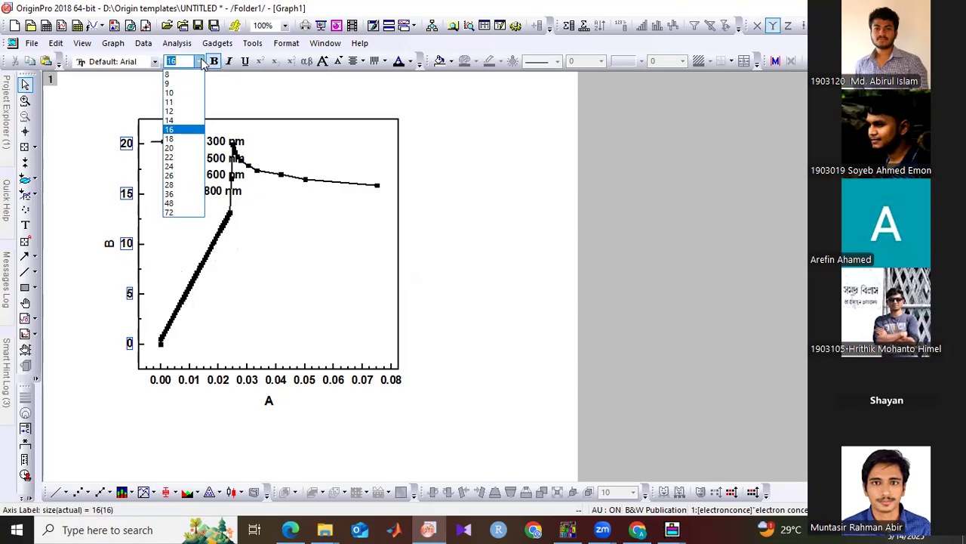
pyautogui.click(180, 148)
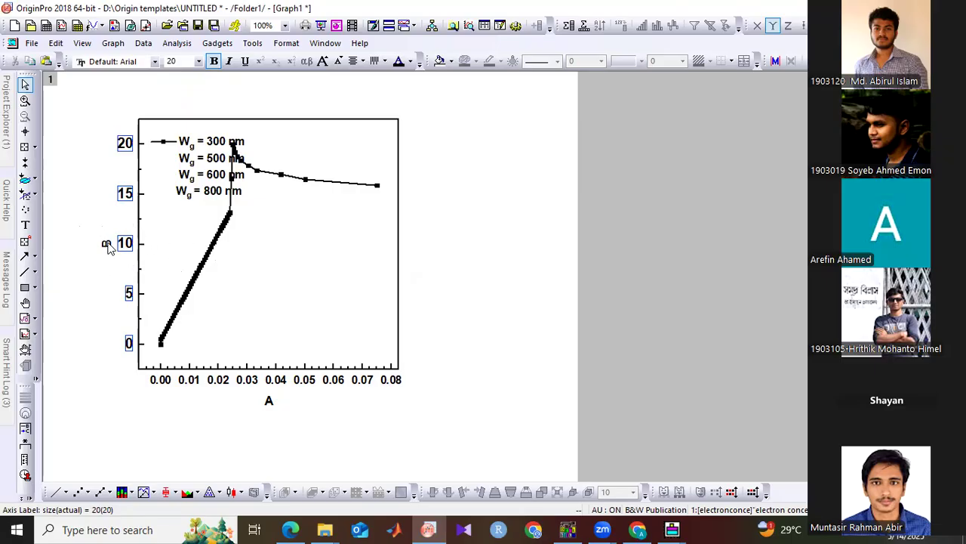
# Replace the Y-axis title with "Electron Concentration (/cm3)", formatting the 3 as a superscript
pyautogui.click(108, 246)
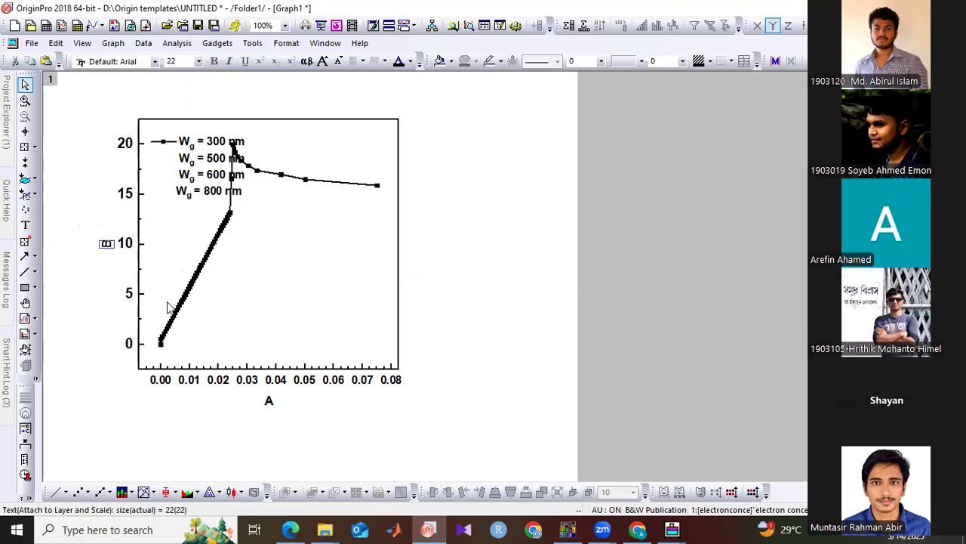
pyautogui.doubleClick(104, 245)
pyautogui.moveTo(126, 252); pyautogui.dragTo(67, 251)
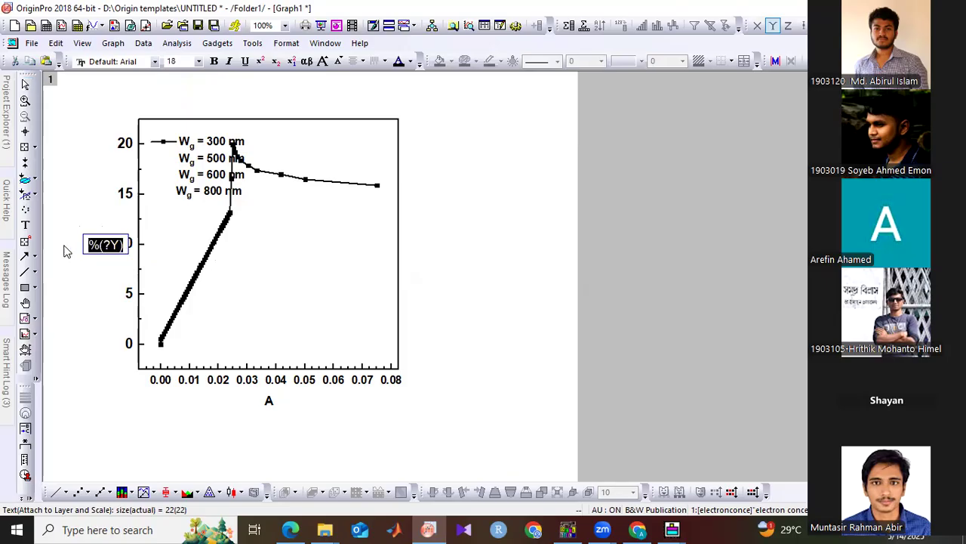
pyautogui.write('Electron ')
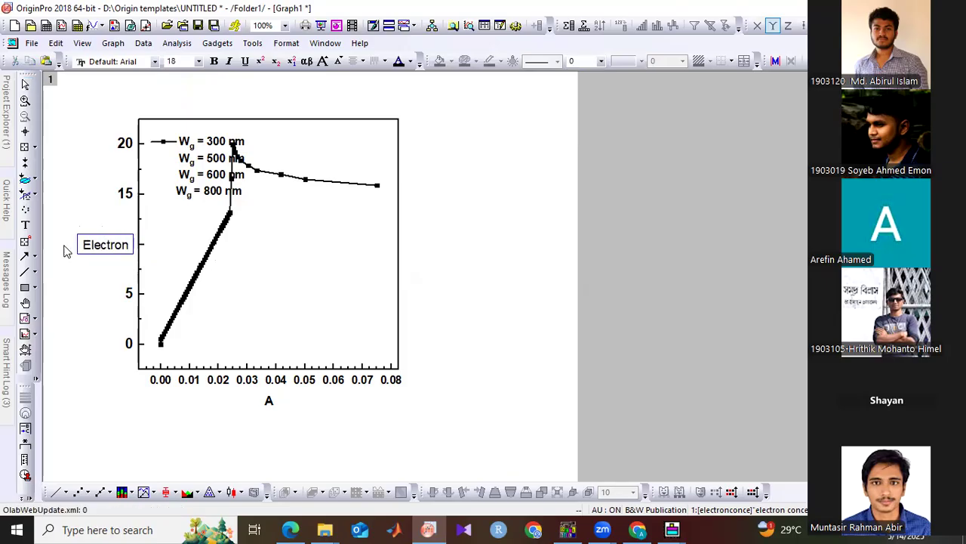
pyautogui.write('Conc')
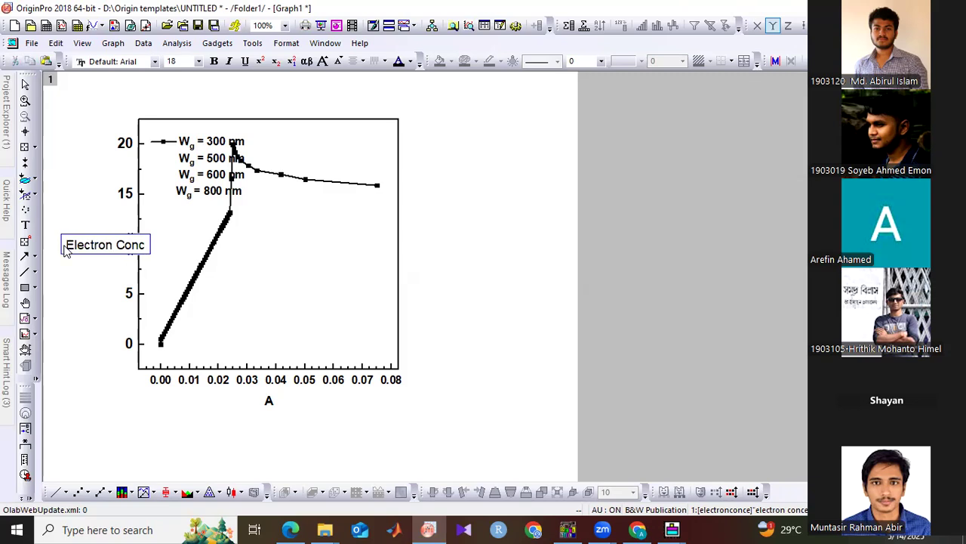
pyautogui.write('entration')
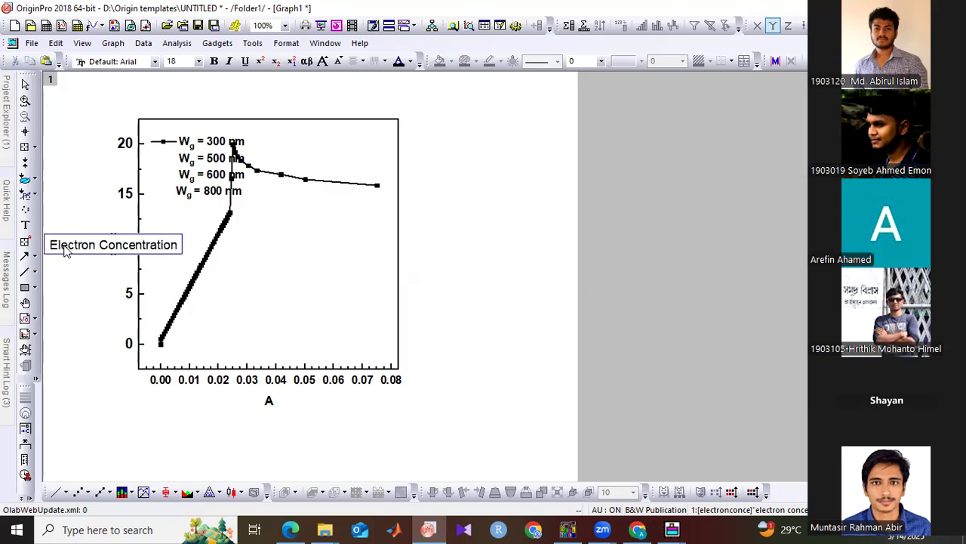
pyautogui.write(' (/')
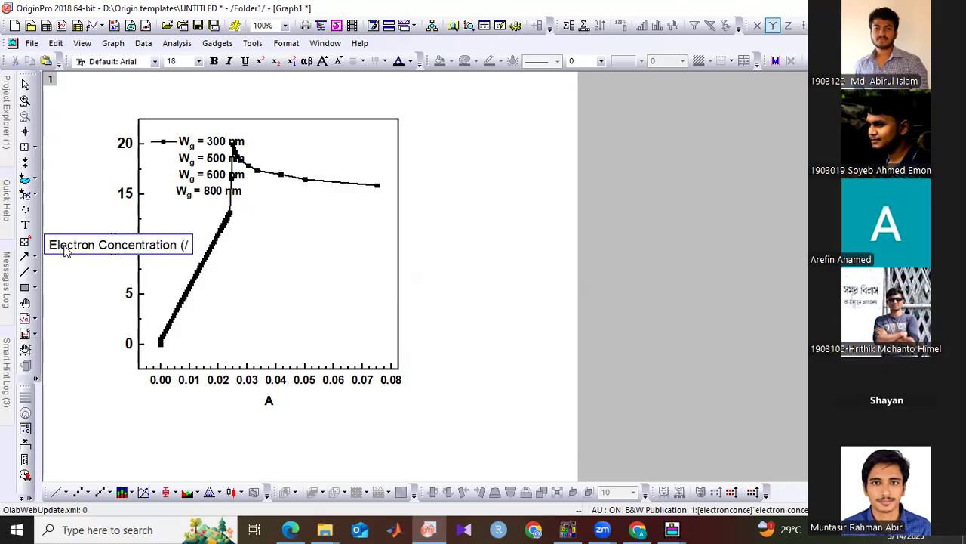
pyautogui.write('cm')
pyautogui.click(260, 63)
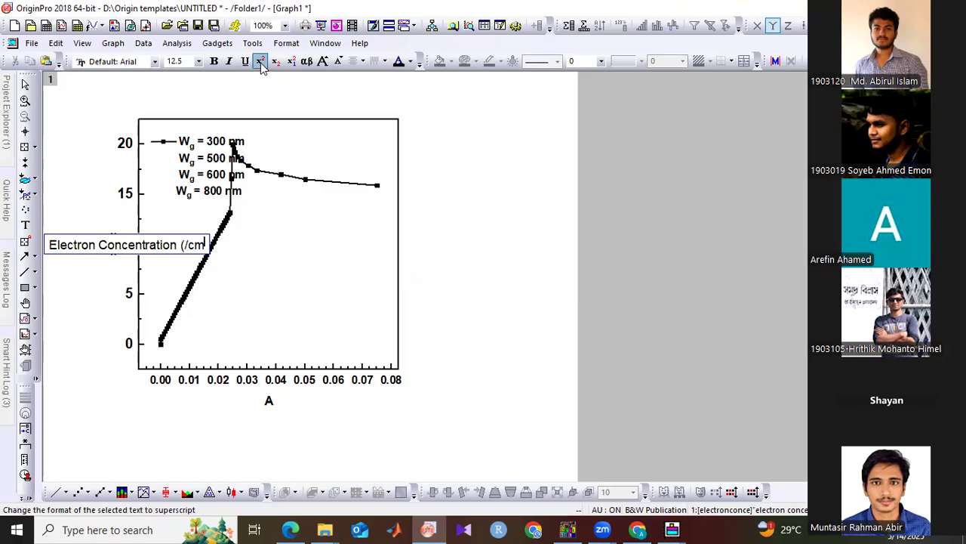
pyautogui.write('3')
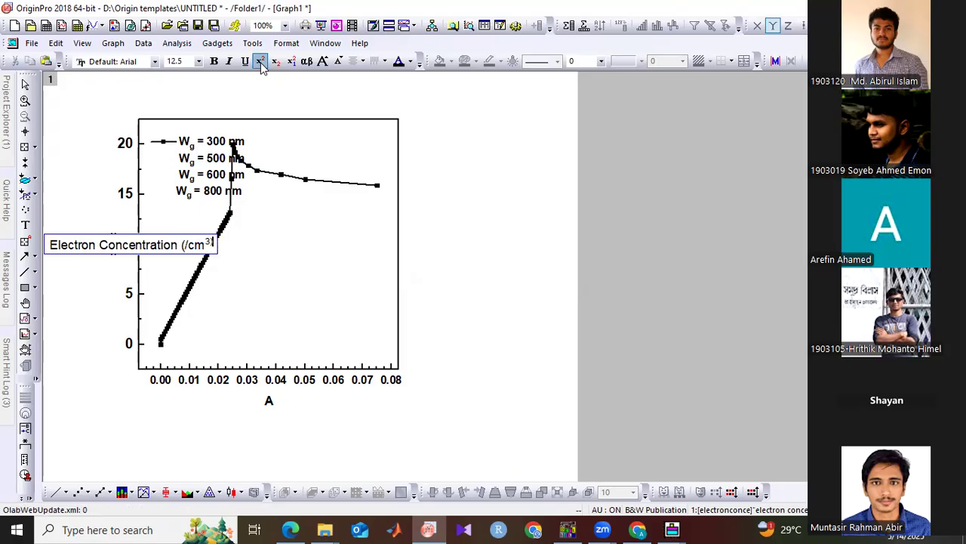
pyautogui.press('BackSpace')
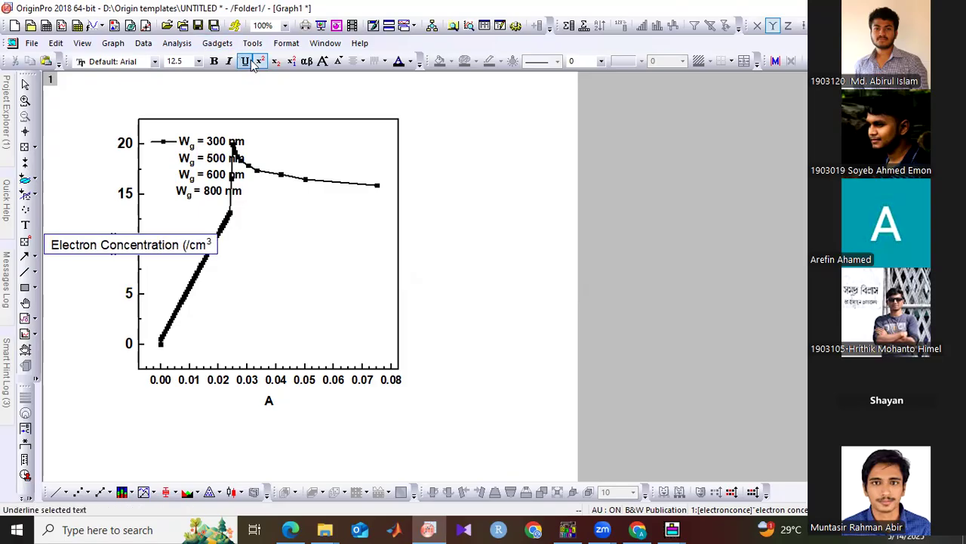
pyautogui.click(257, 62)
pyautogui.write(')')
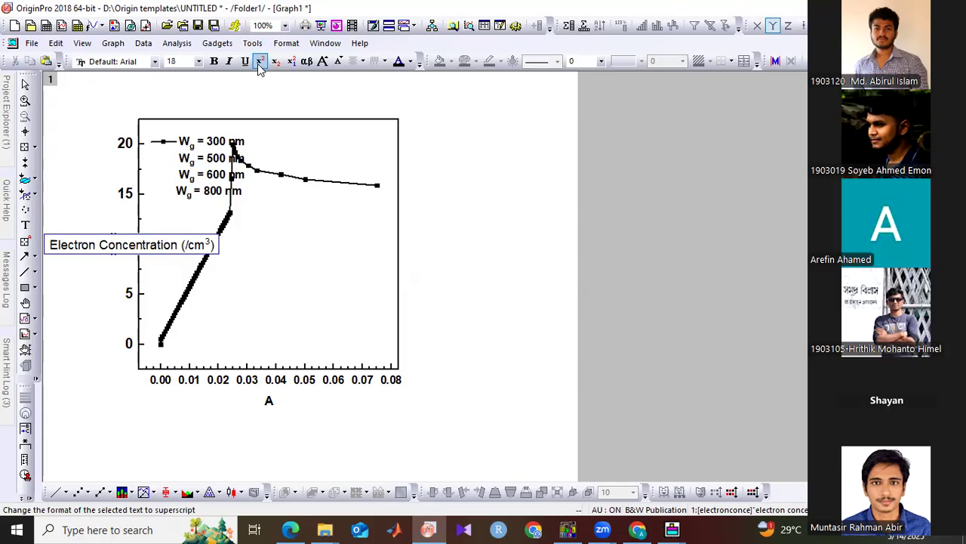
pyautogui.click(348, 138)
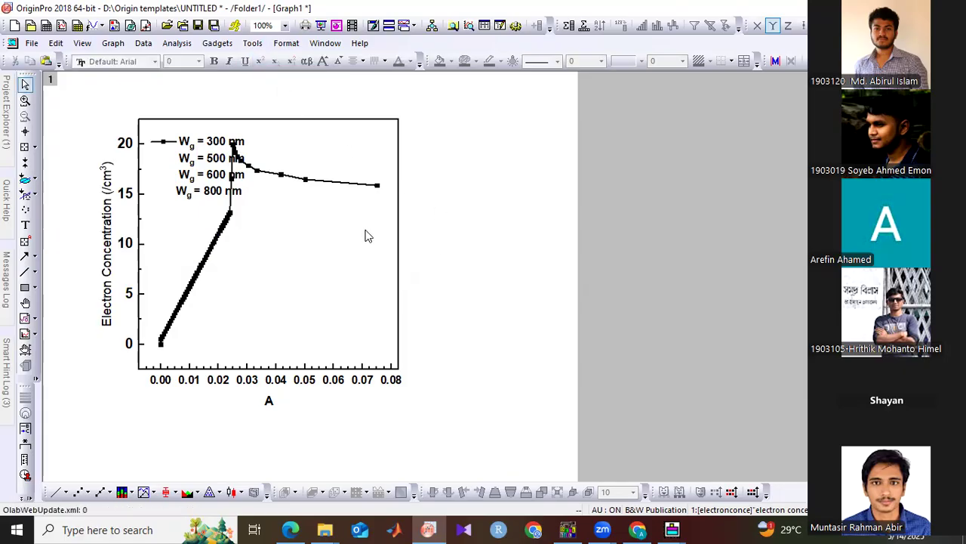
# Make the whole Y-axis title bold and set its font size to 24
pyautogui.click(107, 258)
pyautogui.doubleClick(106, 257)
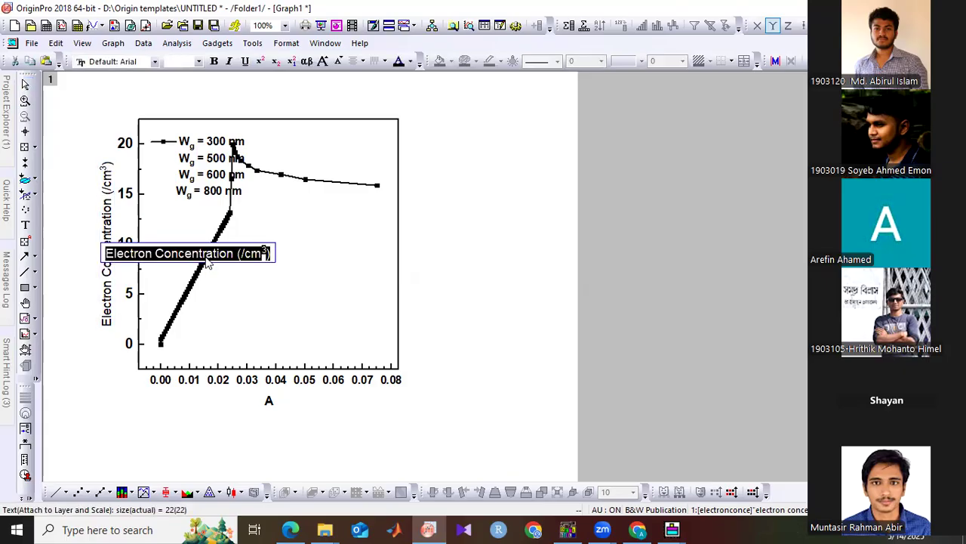
pyautogui.click(215, 62)
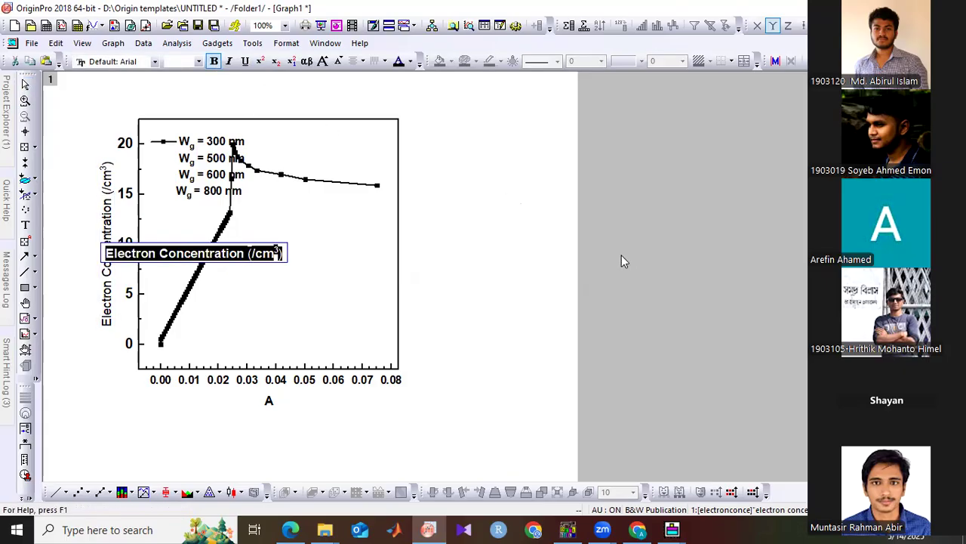
pyautogui.click(200, 62)
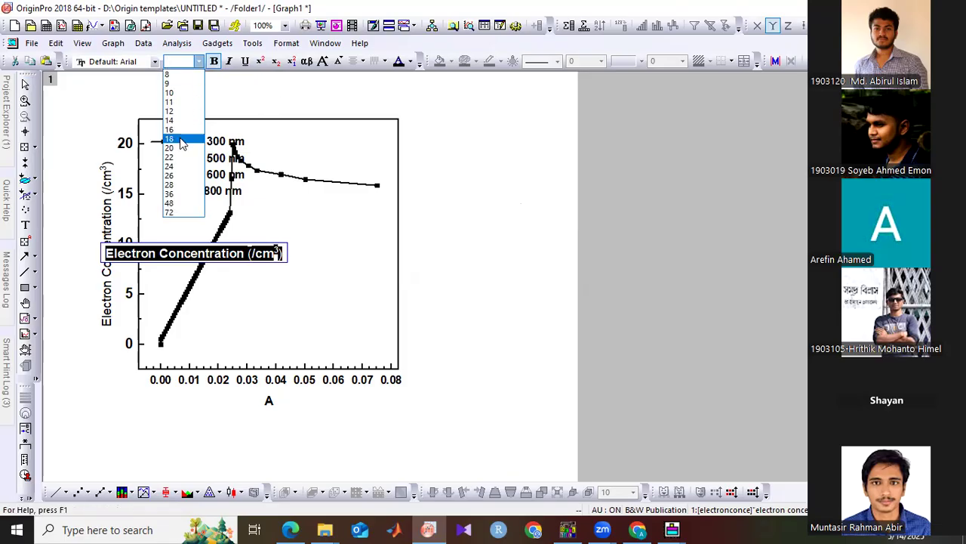
pyautogui.click(174, 165)
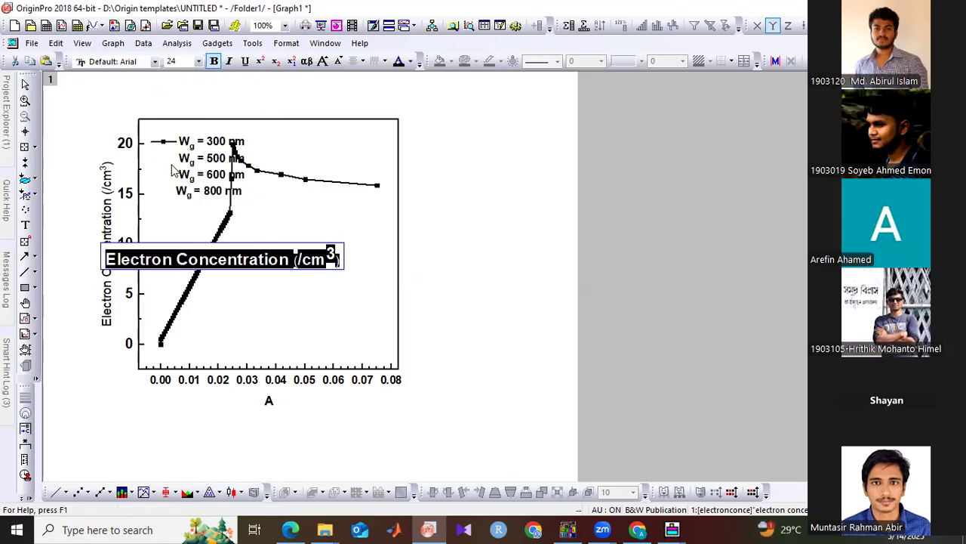
pyautogui.click(147, 212)
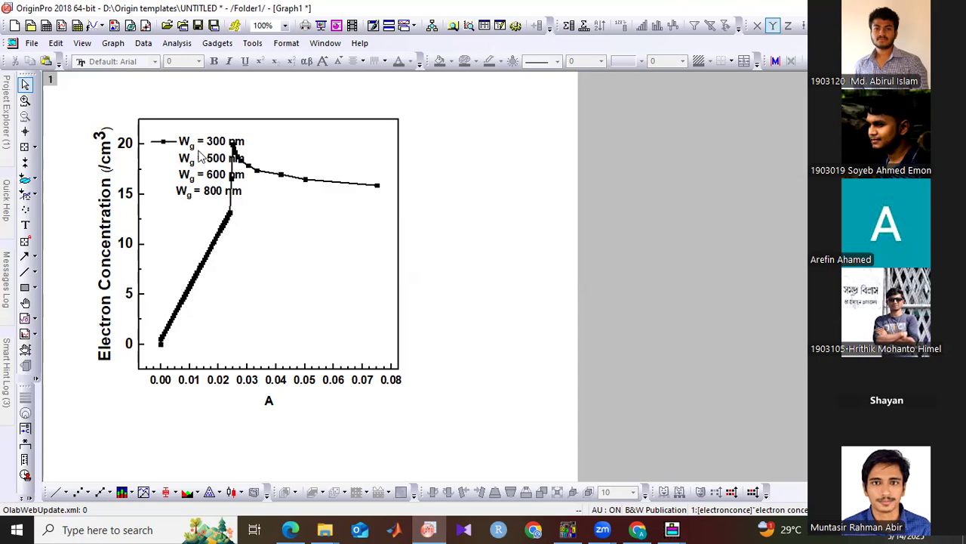
# Open the legend's text properties and delete the entries for 500 nm, 600 nm and 800 nm
pyautogui.click(214, 181)
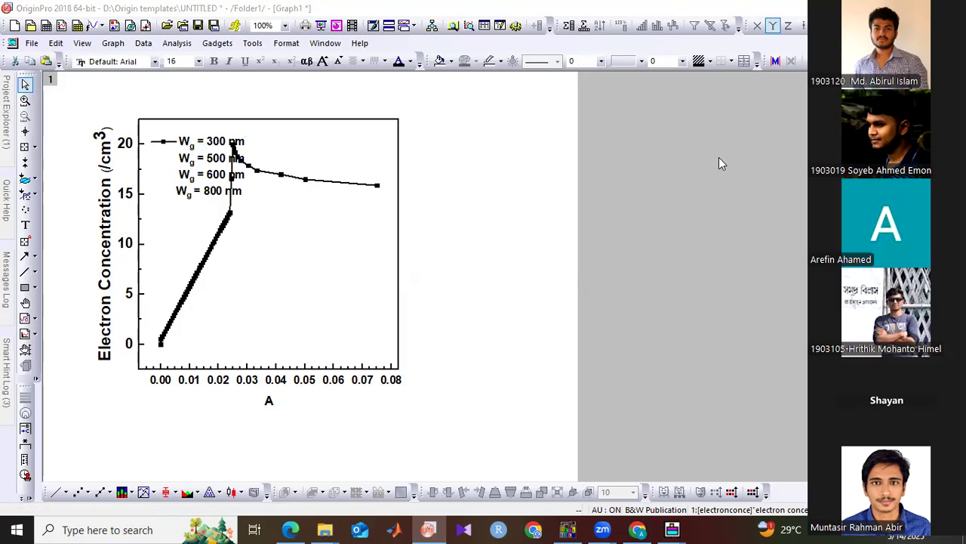
pyautogui.hotkey('alt', 'Return')
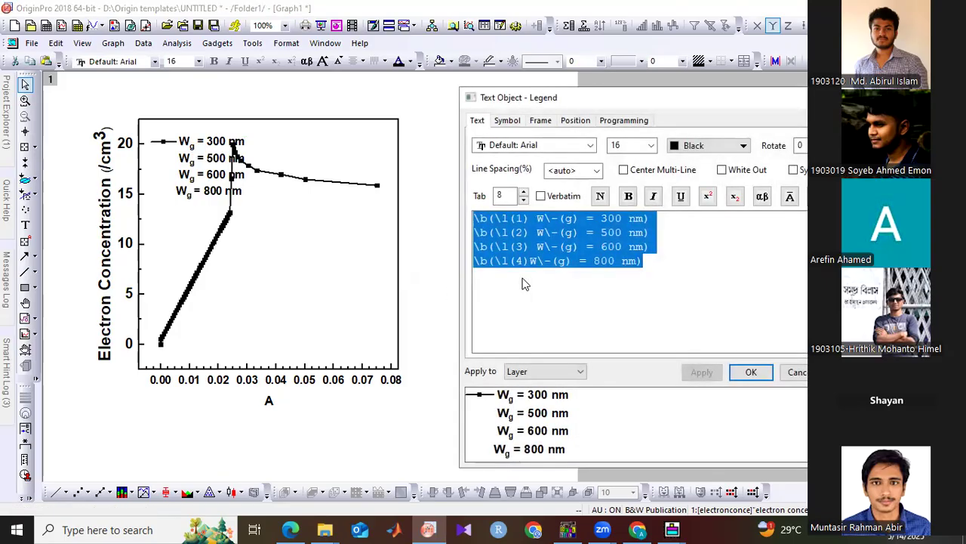
pyautogui.moveTo(650, 276); pyautogui.dragTo(474, 229)
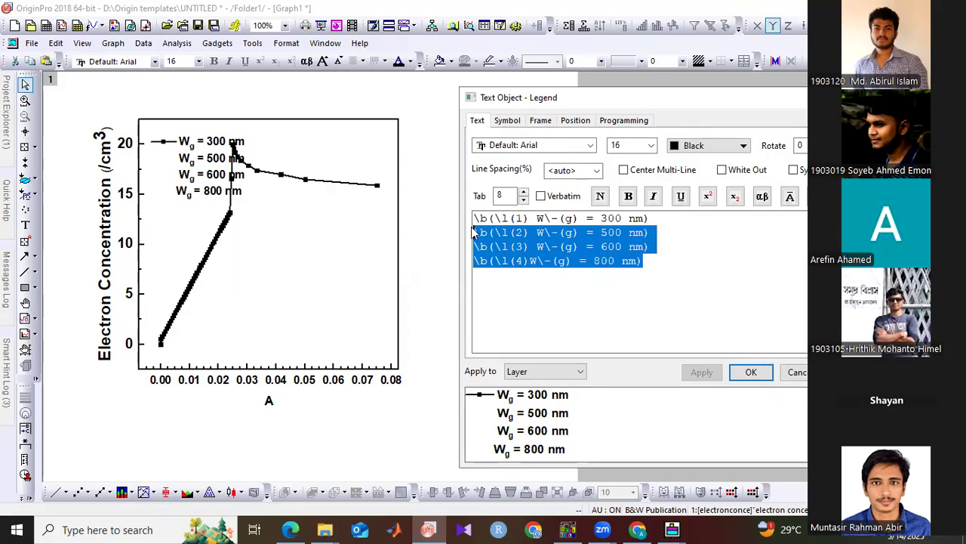
pyautogui.press('Delete')
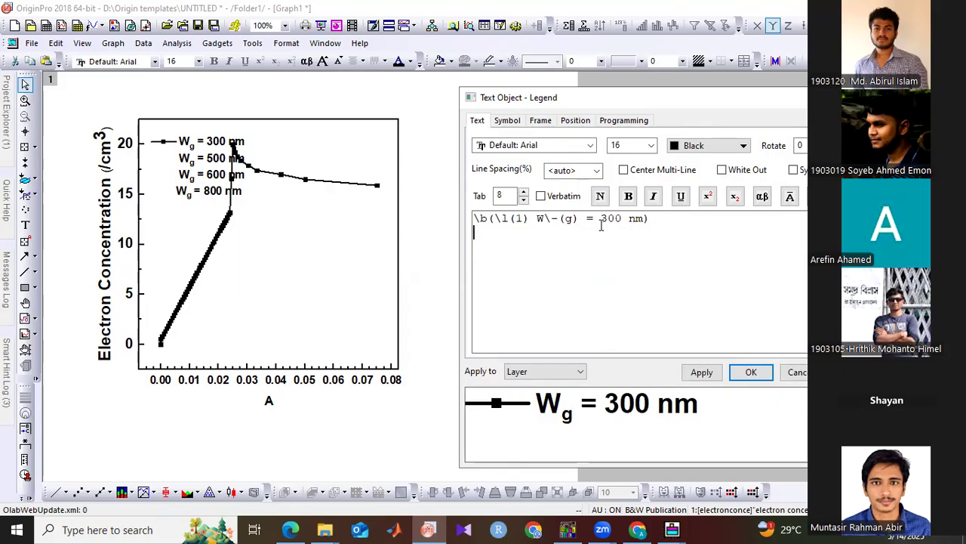
# Replace "300 nm" in the remaining legend entry with "electron concentration"
pyautogui.moveTo(602, 222); pyautogui.dragTo(644, 219)
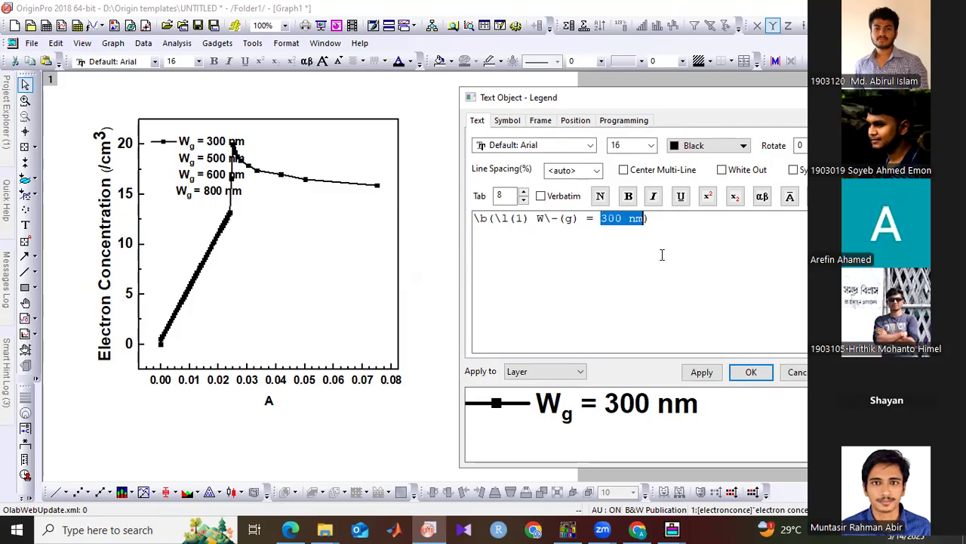
pyautogui.click(654, 217)
pyautogui.press('BackSpace')
pyautogui.press('BackSpace')
pyautogui.press('BackSpace')
pyautogui.press('BackSpace')
pyautogui.press('BackSpace')
pyautogui.press('BackSpace')
pyautogui.press('BackSpace')
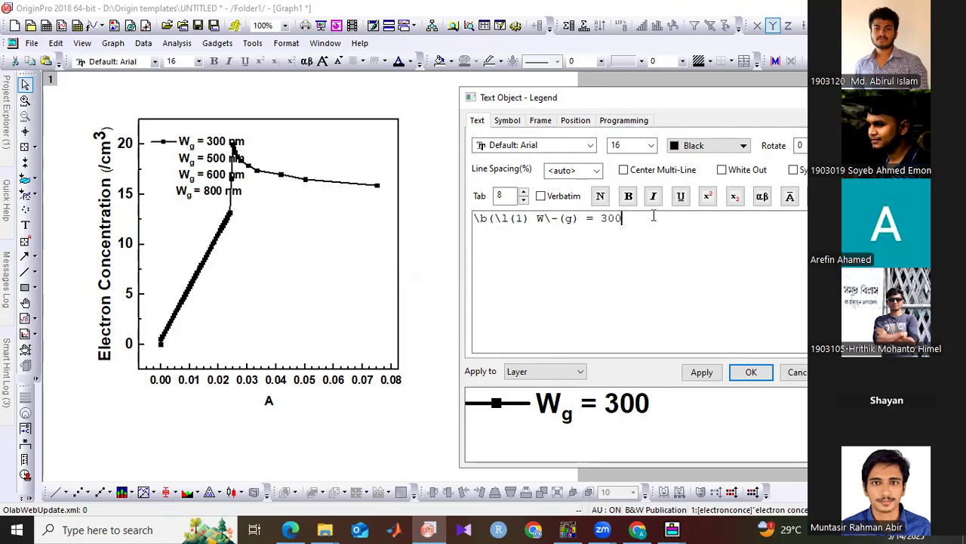
pyautogui.write('ele')
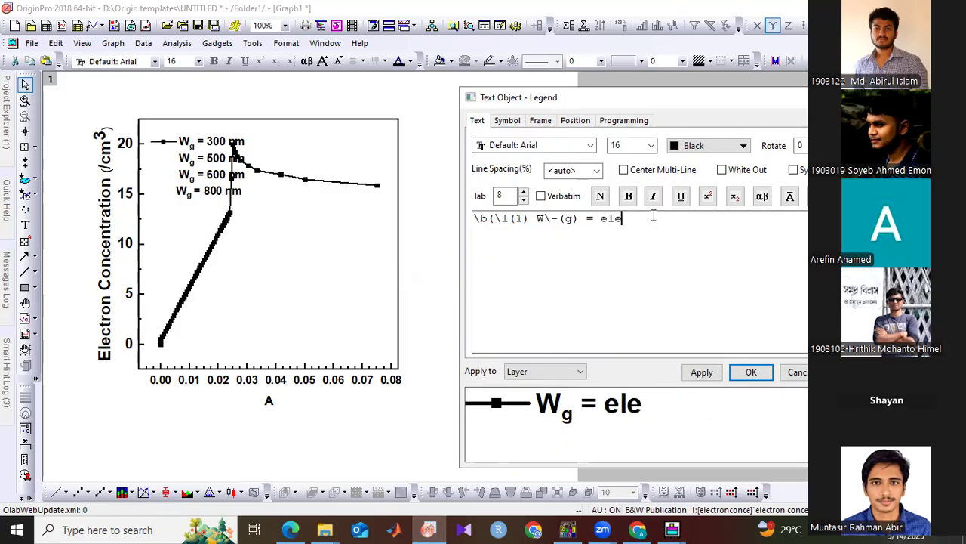
pyautogui.write('ctron co')
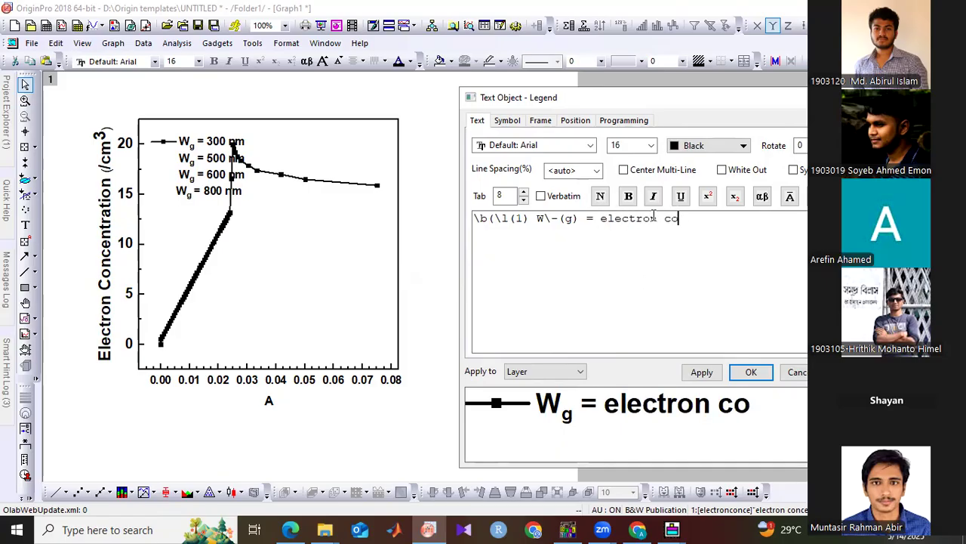
pyautogui.write('ncentrat')
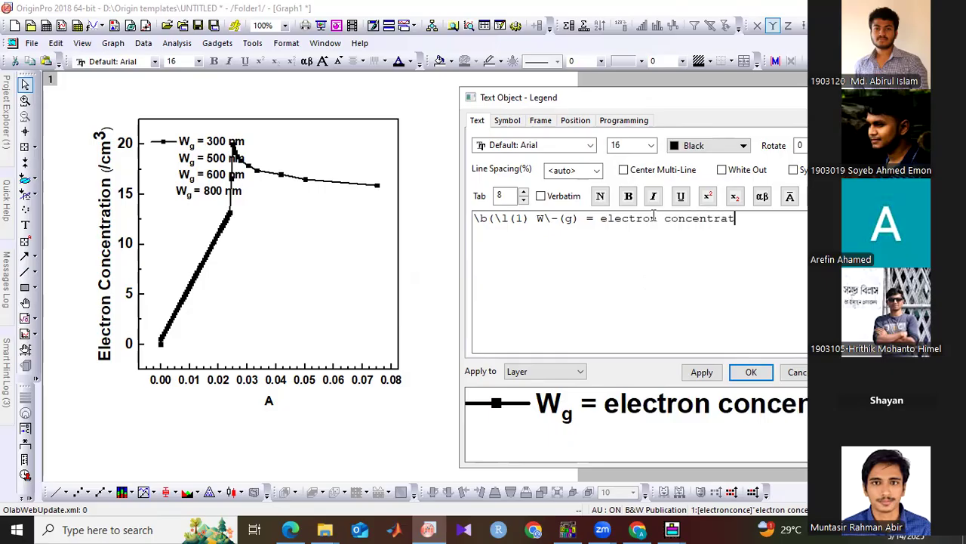
pyautogui.write('ion')
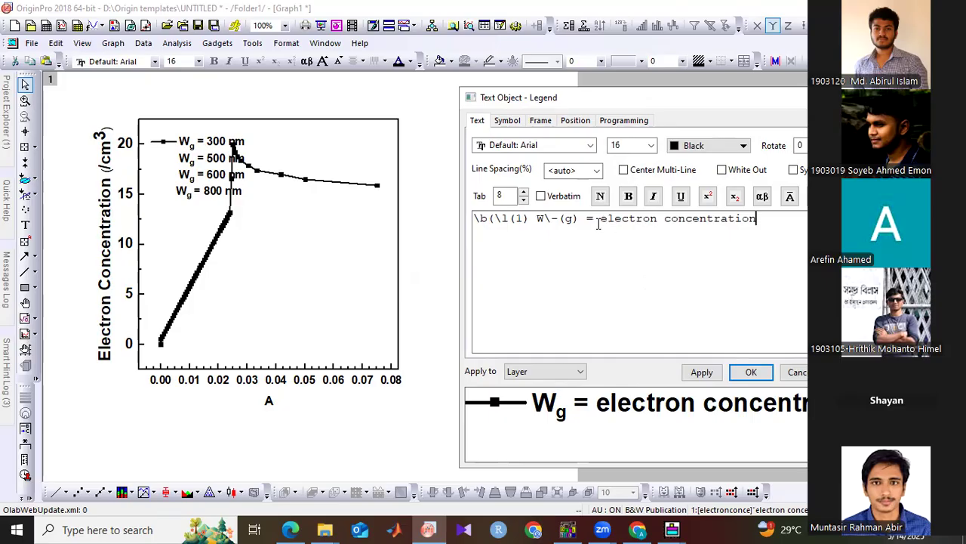
# Make "electron concentration" bold, set the legend font size to 18 and apply the changes
pyautogui.moveTo(758, 218); pyautogui.dragTo(600, 218)
pyautogui.click(628, 196)
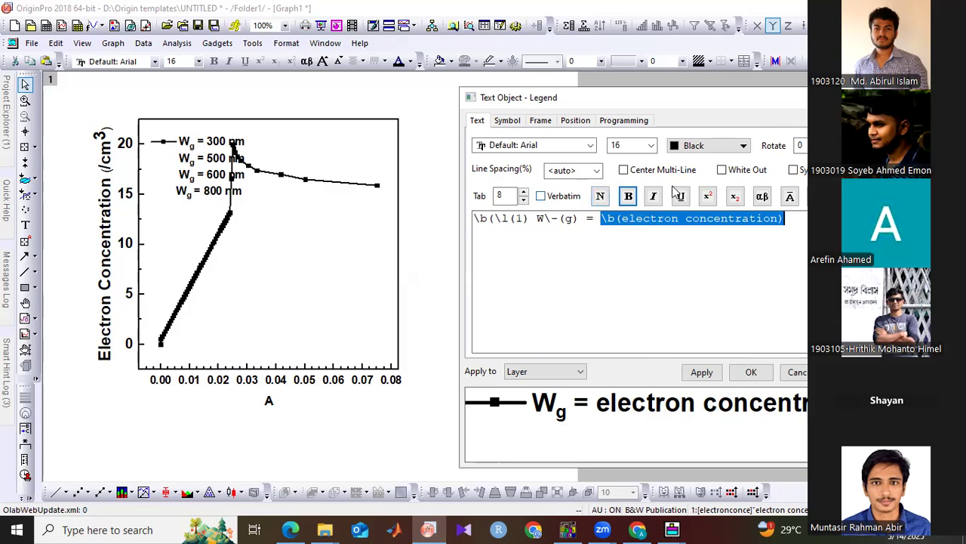
pyautogui.click(652, 145)
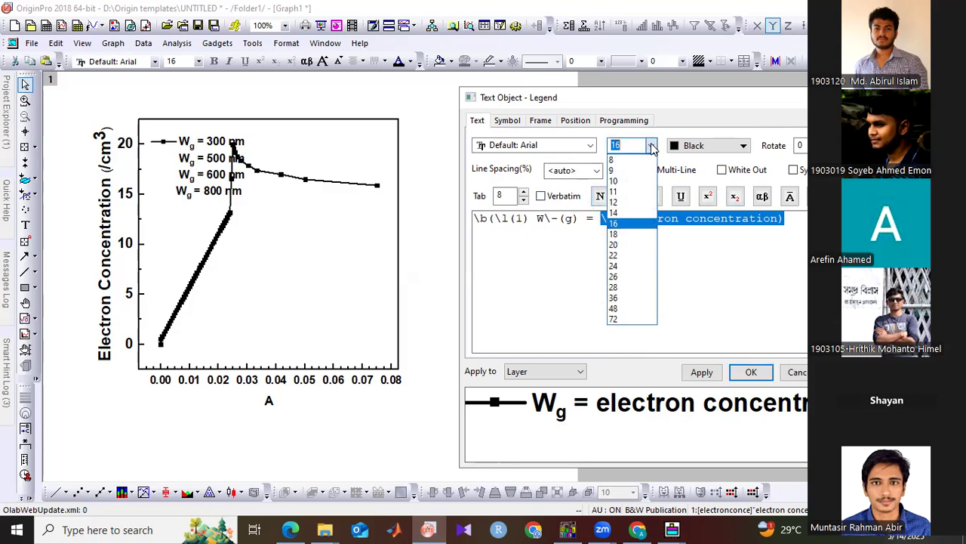
pyautogui.click(619, 234)
pyautogui.click(752, 372)
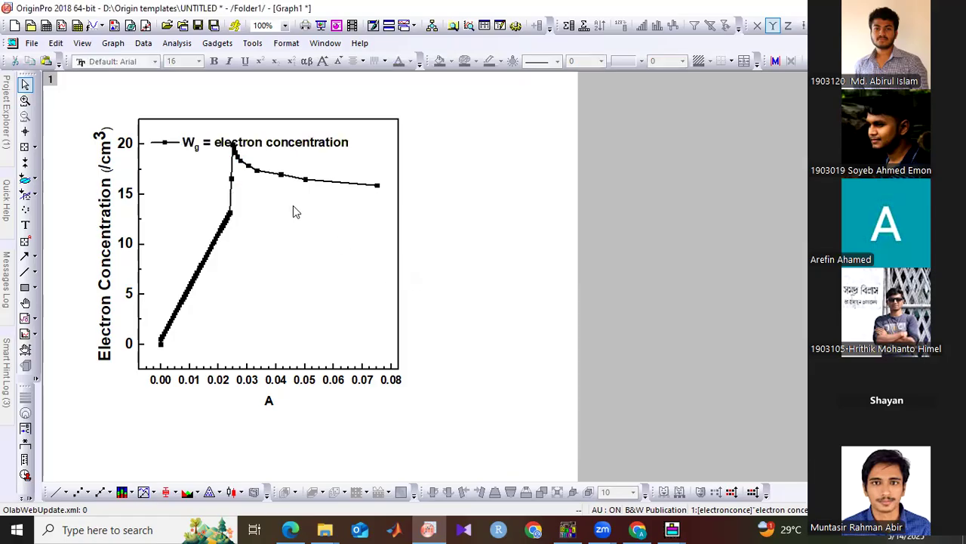
# Move the legend into the empty area at the plot's lower right, just above the X axis
pyautogui.click(205, 144)
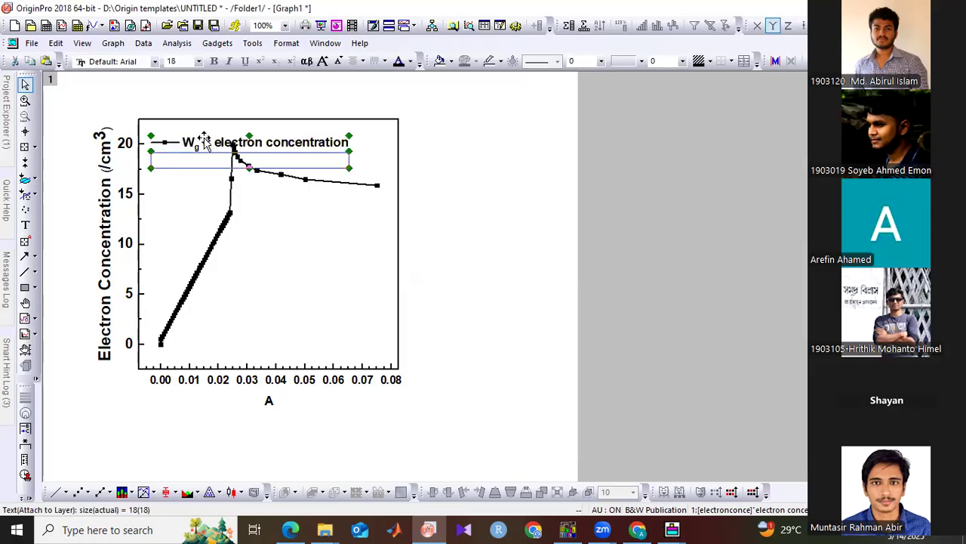
pyautogui.moveTo(194, 150); pyautogui.dragTo(251, 335)
pyautogui.click(464, 309)
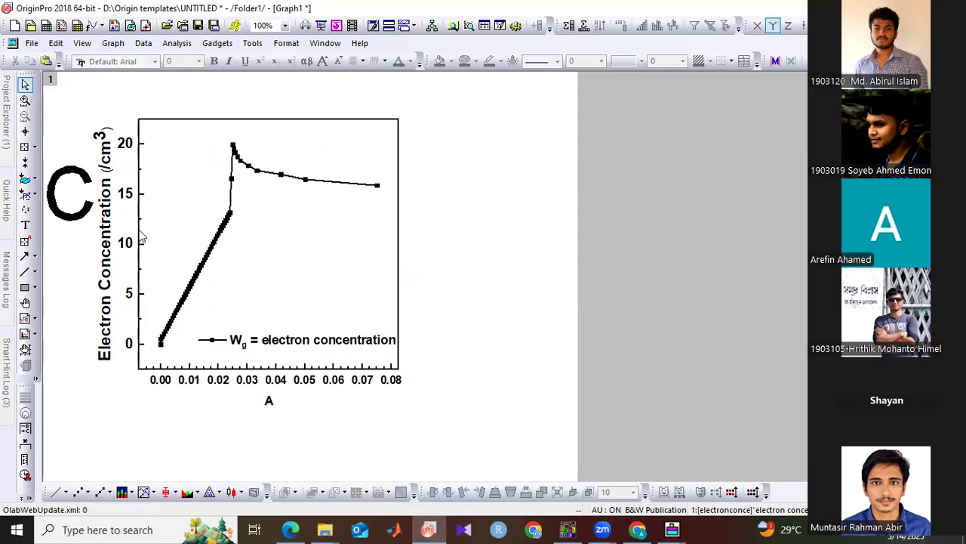
# Set the Y-axis scale to run from 0 to 25
pyautogui.click(141, 232)
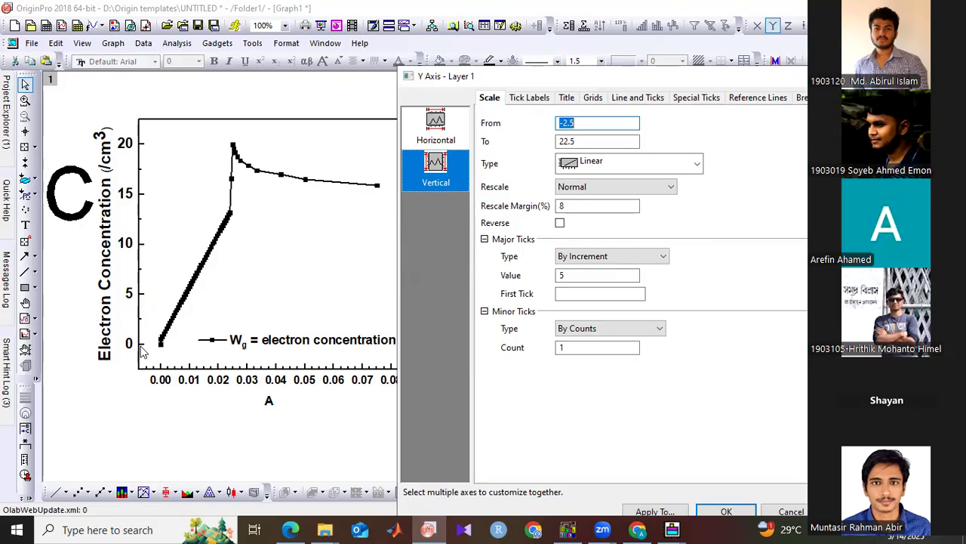
pyautogui.click(573, 126)
pyautogui.write('0')
pyautogui.press('Tab')
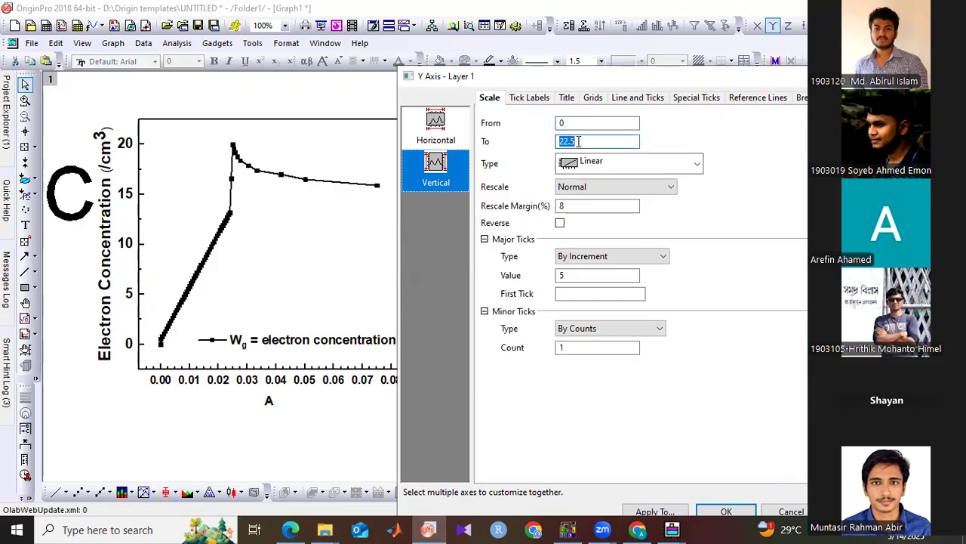
pyautogui.write('2')
# Set the Y-axis major tick increment to 10 and the minor tick count to 4, by counts
pyautogui.moveTo(606, 275); pyautogui.dragTo(542, 273)
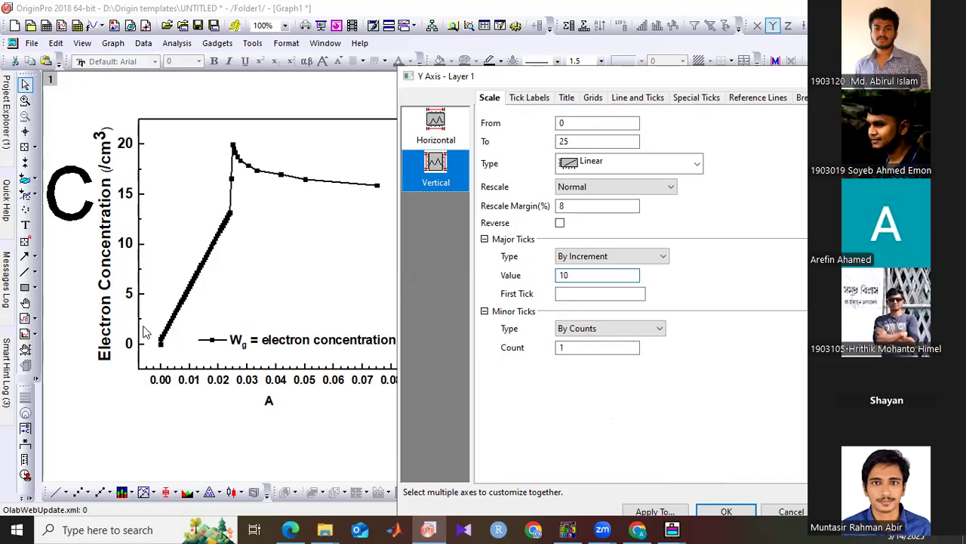
pyautogui.click(562, 348)
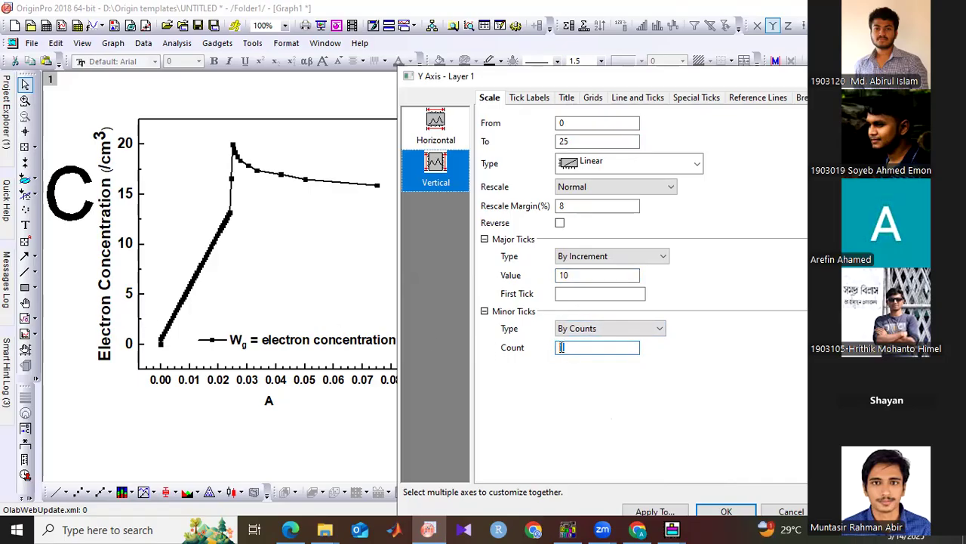
pyautogui.click(625, 330)
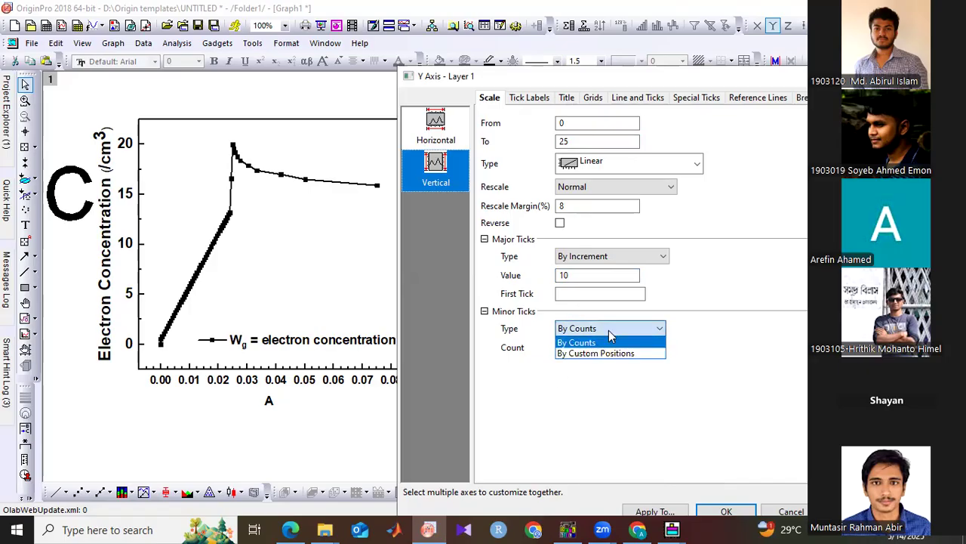
pyautogui.click(610, 341)
pyautogui.moveTo(574, 347); pyautogui.dragTo(545, 349)
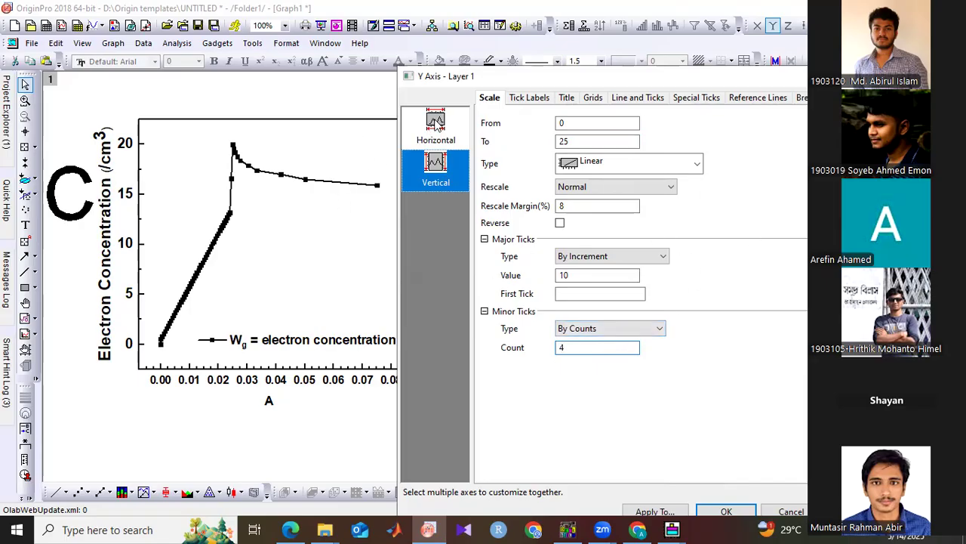
pyautogui.click(436, 125)
pyautogui.click(437, 165)
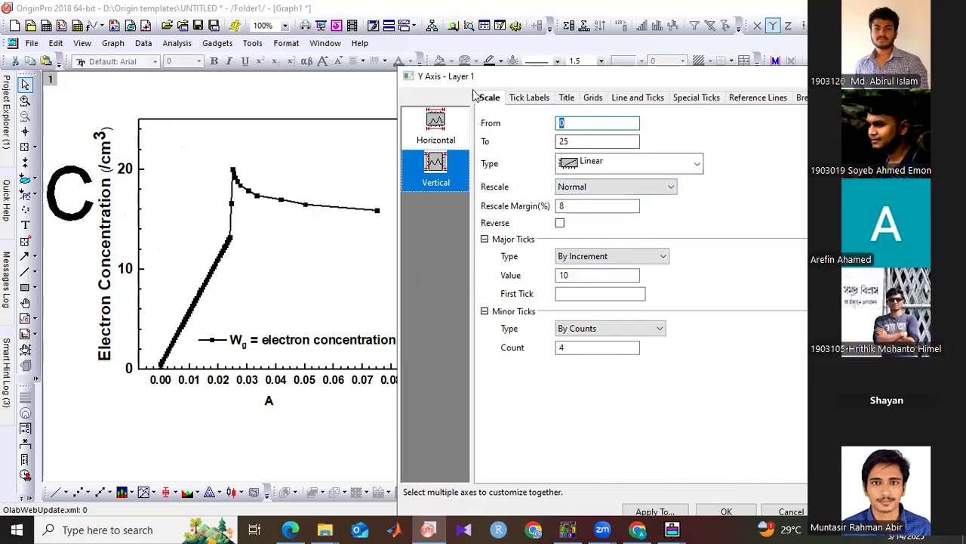
# Set both the major and minor tick styles of the left Y axis to Out and apply the change
pyautogui.moveTo(471, 82); pyautogui.dragTo(341, 83)
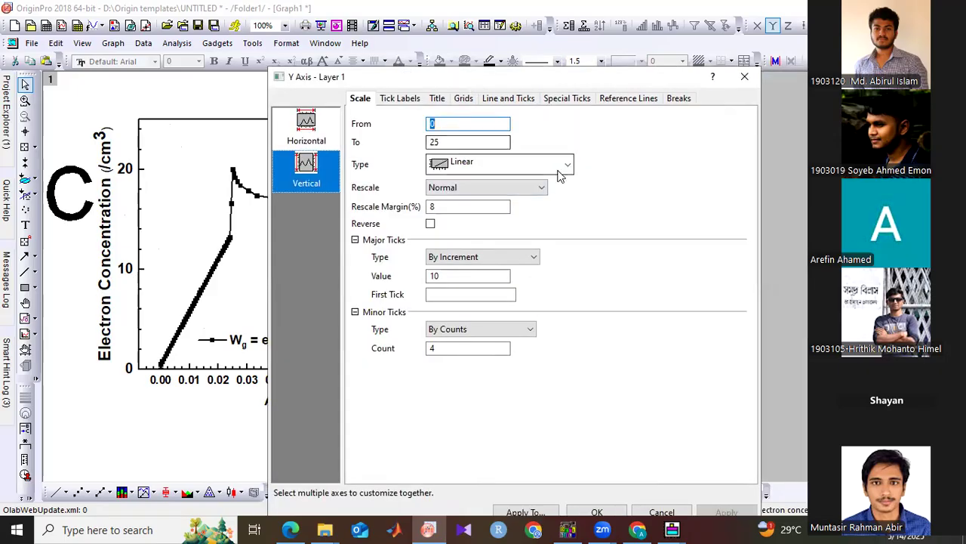
pyautogui.click(511, 101)
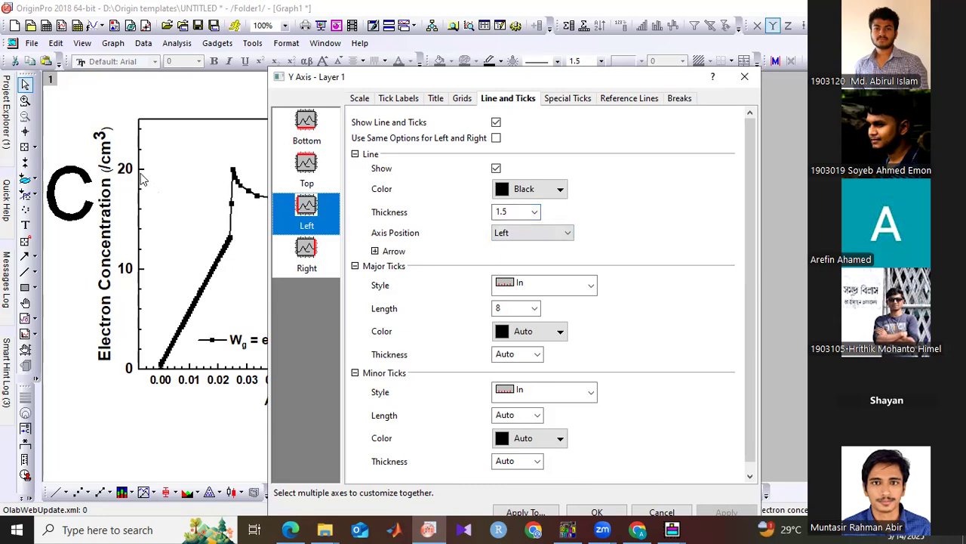
pyautogui.click(534, 213)
pyautogui.click(534, 214)
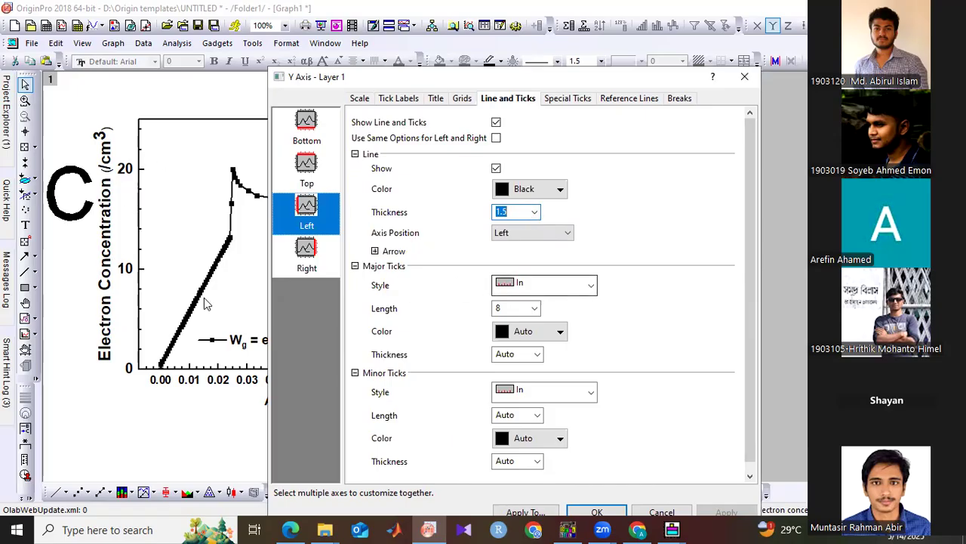
pyautogui.click(591, 285)
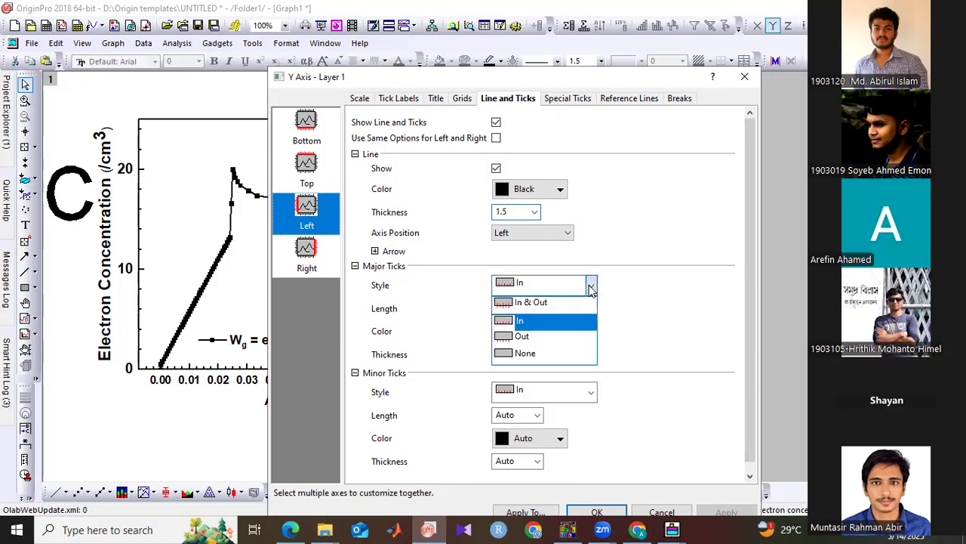
pyautogui.click(543, 337)
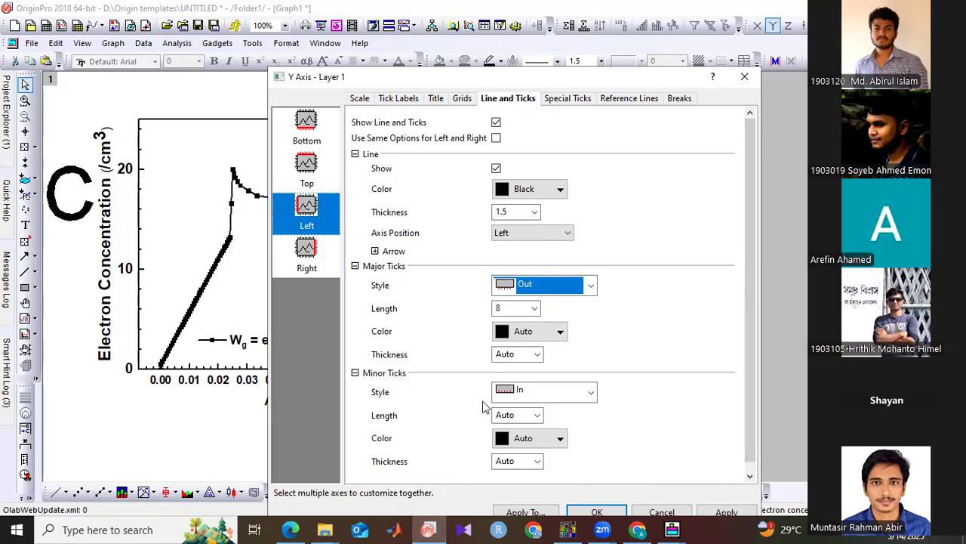
pyautogui.click(588, 391)
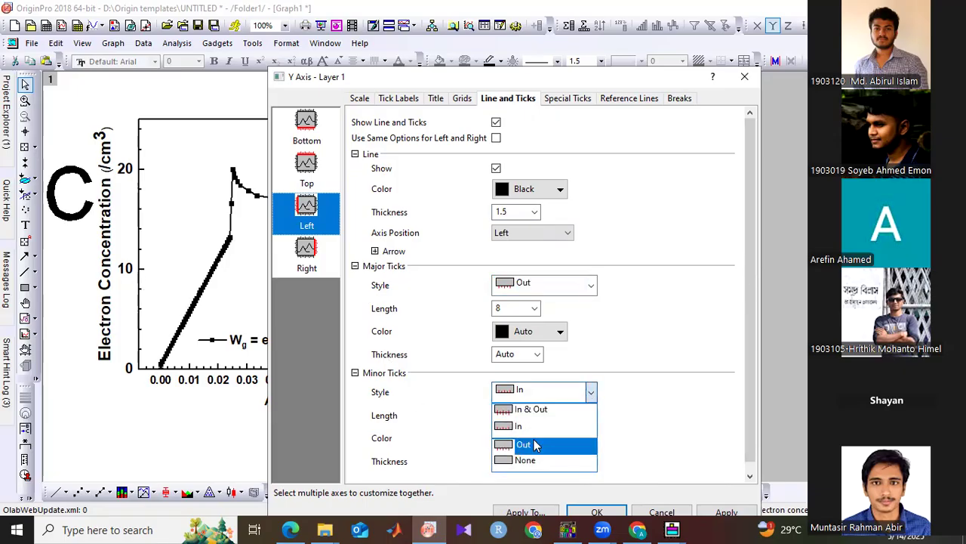
pyautogui.click(535, 446)
pyautogui.click(717, 513)
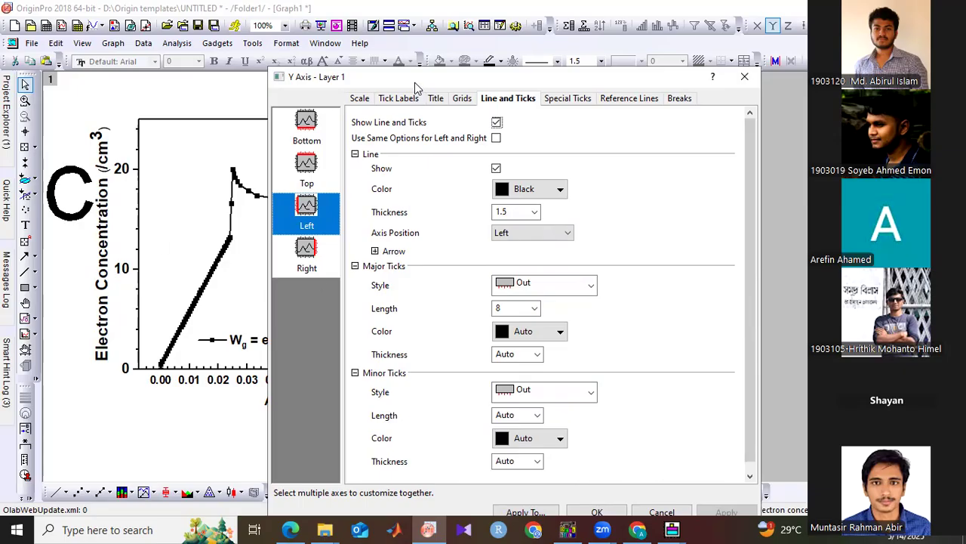
# Hide the line and ticks of the top and right axes and apply the change
pyautogui.moveTo(415, 84); pyautogui.dragTo(620, 118)
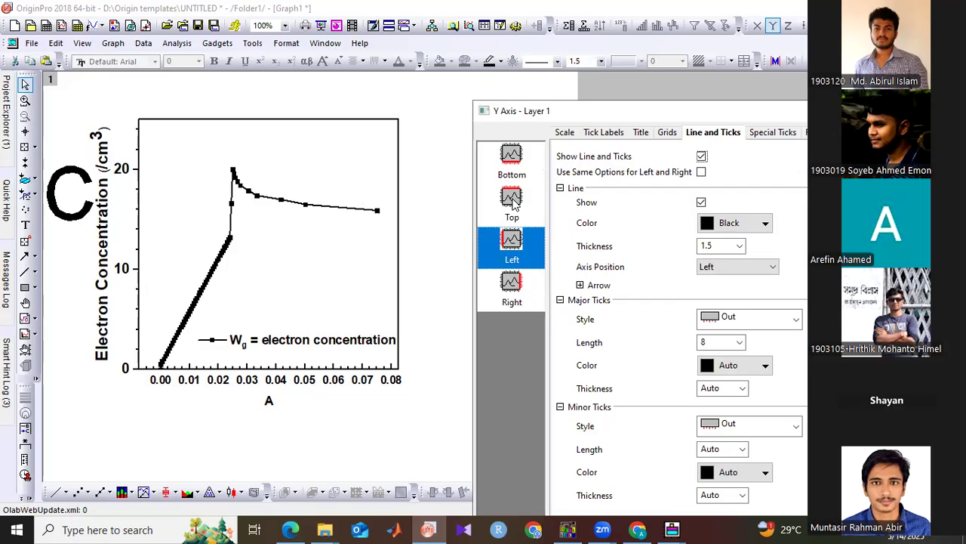
pyautogui.click(514, 213)
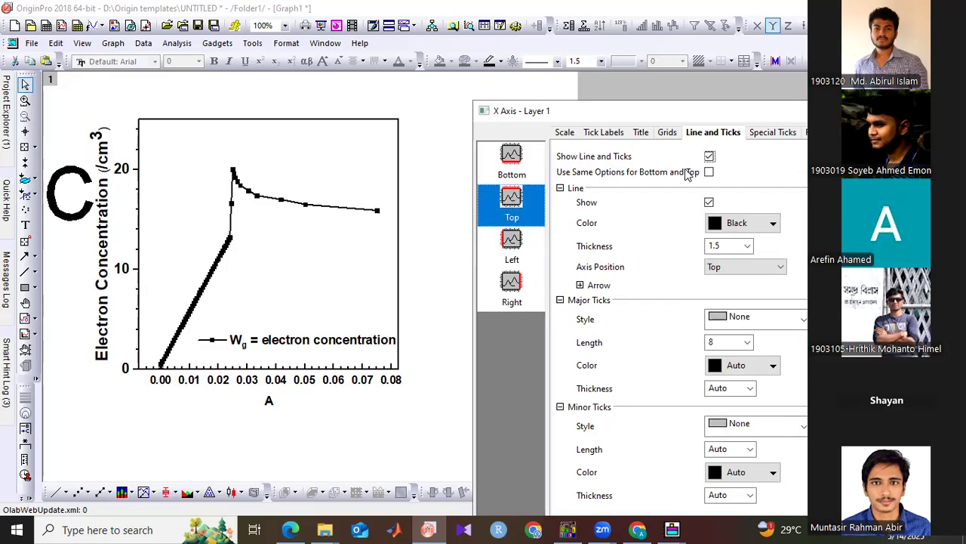
pyautogui.click(709, 156)
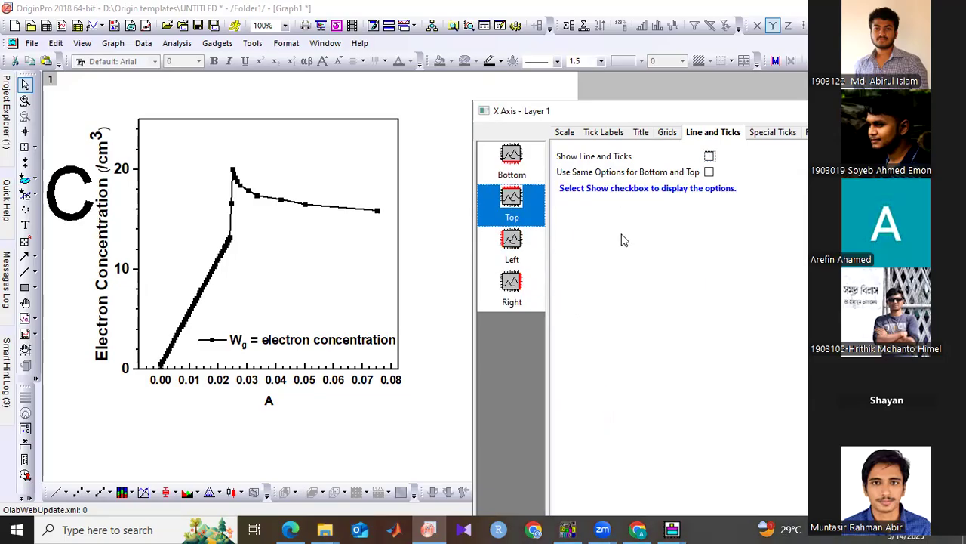
pyautogui.click(506, 290)
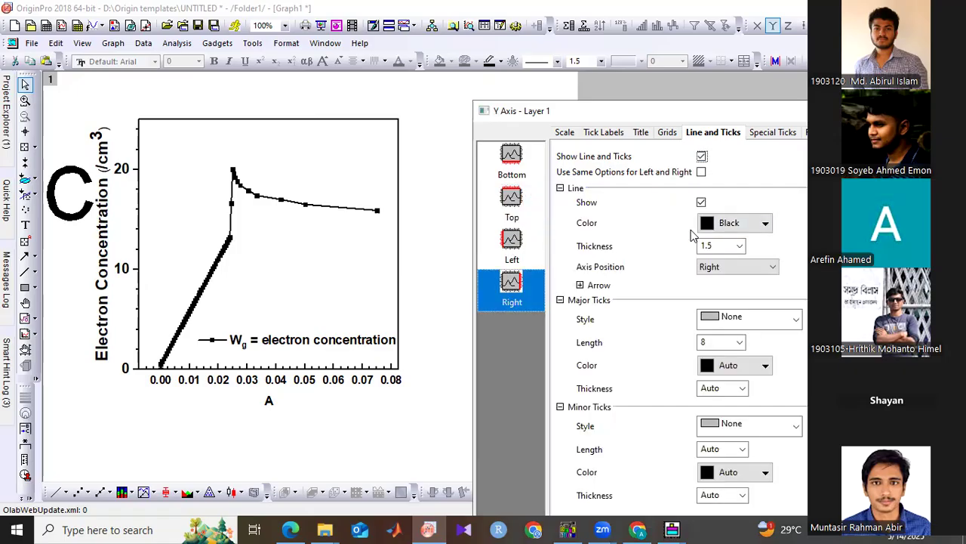
pyautogui.click(703, 156)
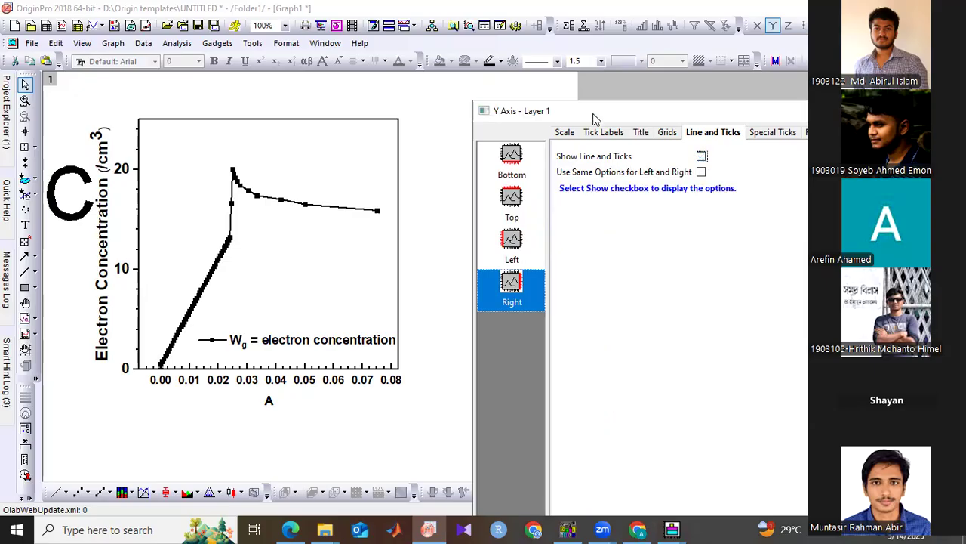
pyautogui.moveTo(586, 111); pyautogui.dragTo(439, 67)
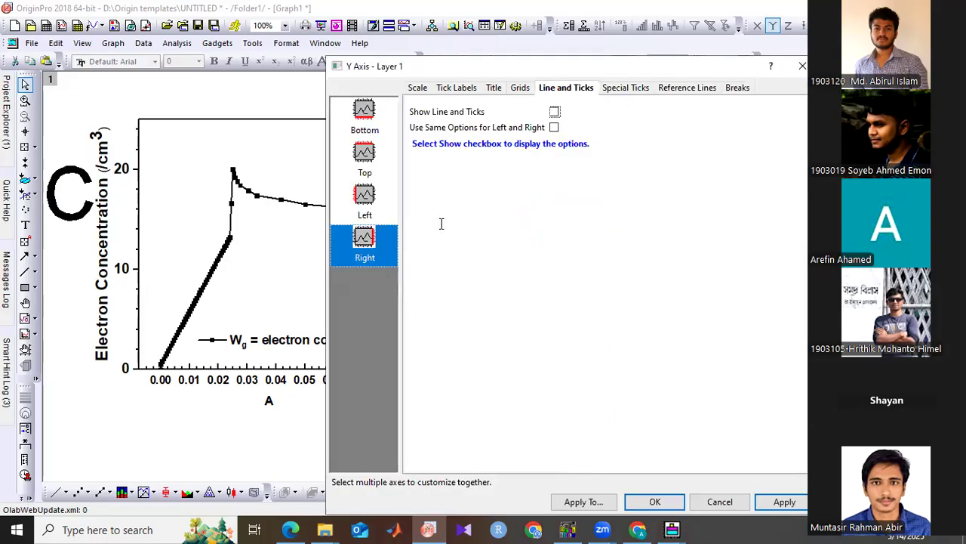
pyautogui.click(778, 499)
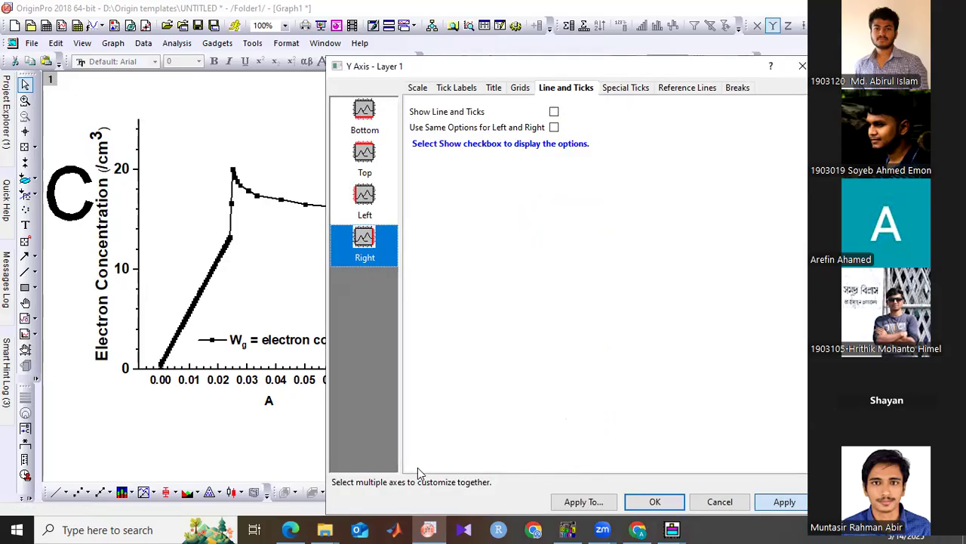
# Show the line and ticks of the right and top axes again, and confirm the axis settings
pyautogui.moveTo(363, 66); pyautogui.dragTo(567, 156)
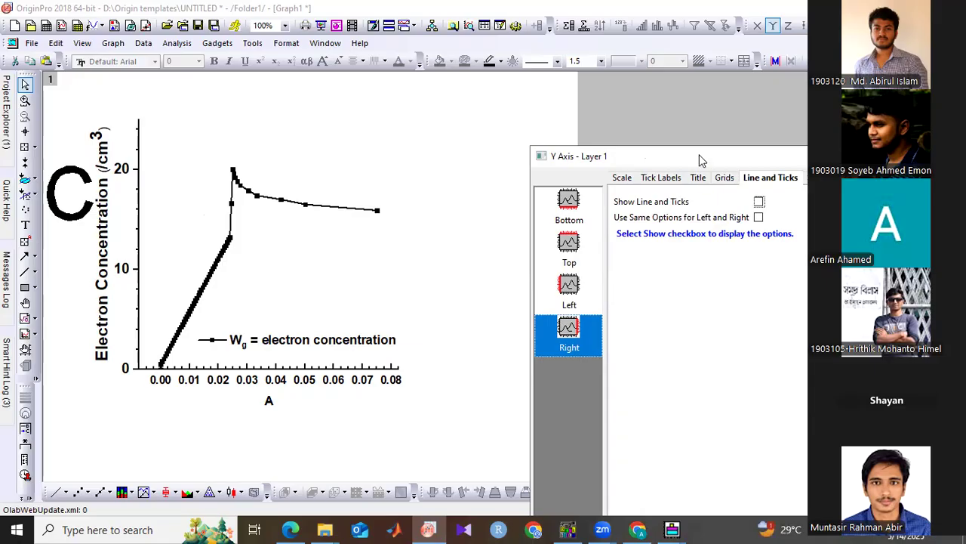
pyautogui.moveTo(698, 155); pyautogui.dragTo(561, 121)
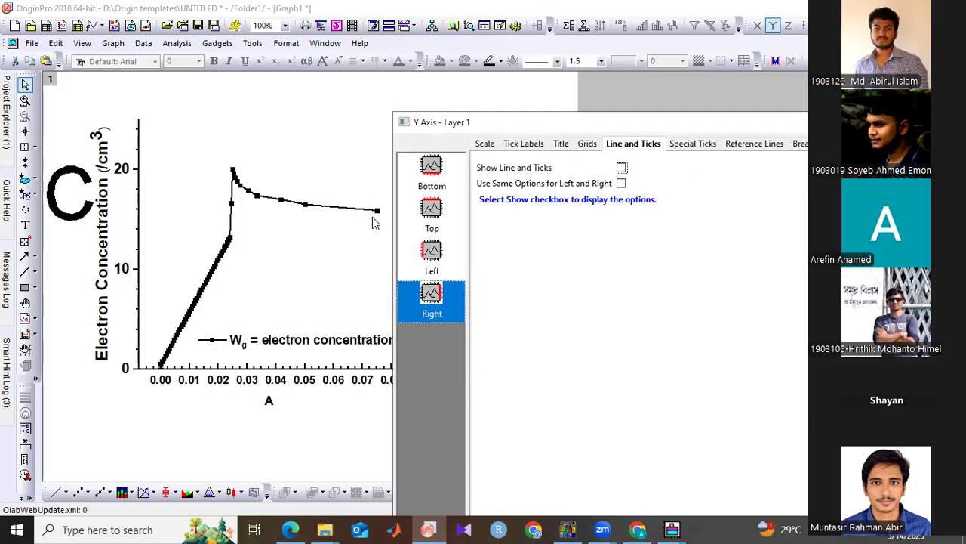
pyautogui.click(621, 168)
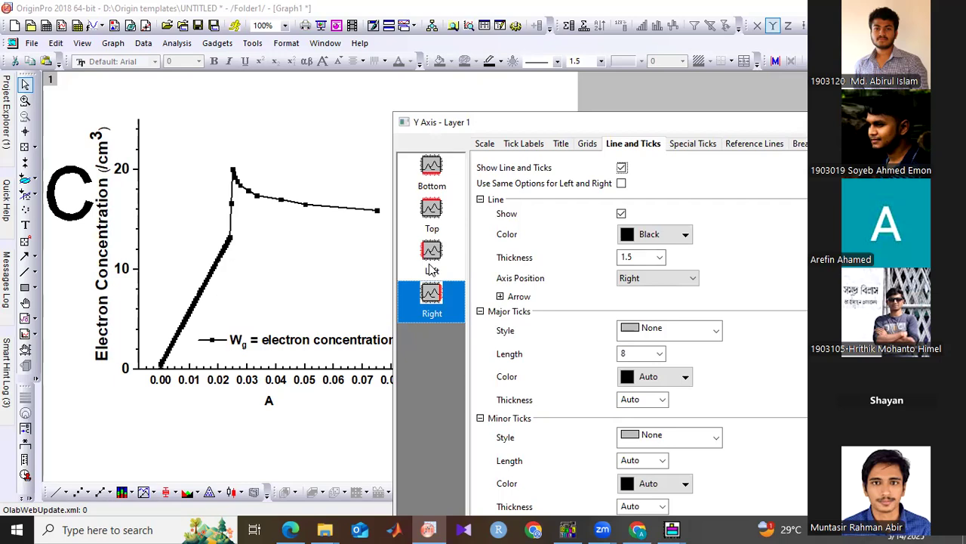
pyautogui.click(432, 209)
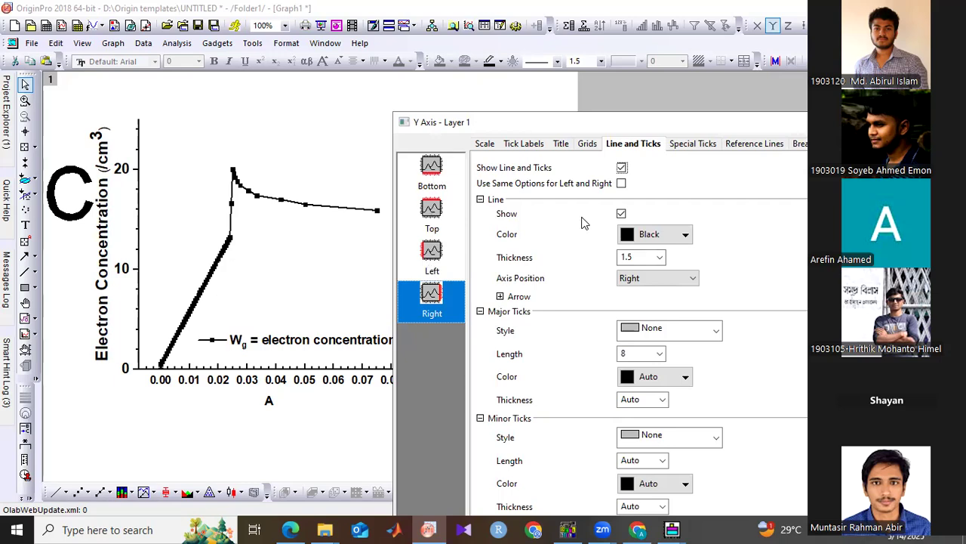
pyautogui.click(629, 168)
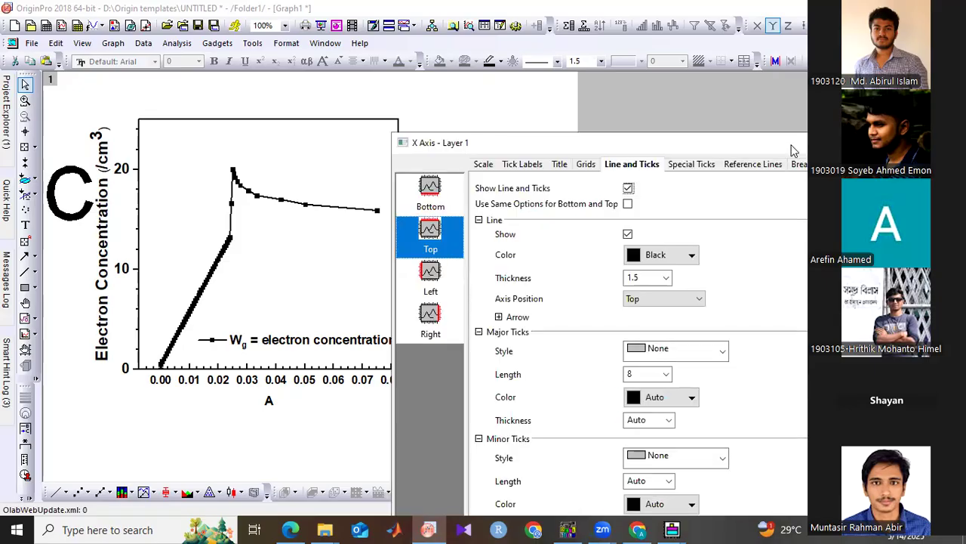
pyautogui.press('Return')
# Set the electron concentration curve's line style to Dash Dot and its line color to Red
pyautogui.doubleClick(225, 243)
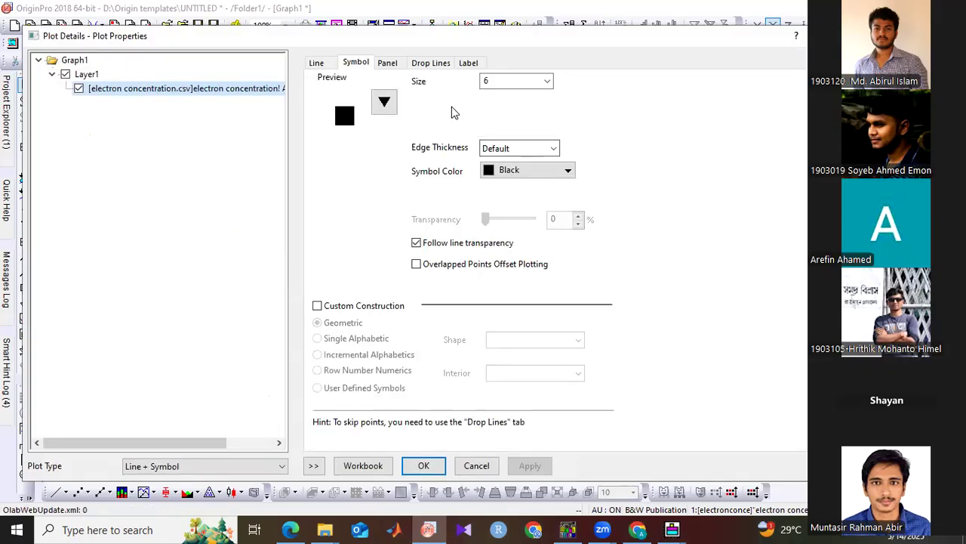
pyautogui.click(316, 65)
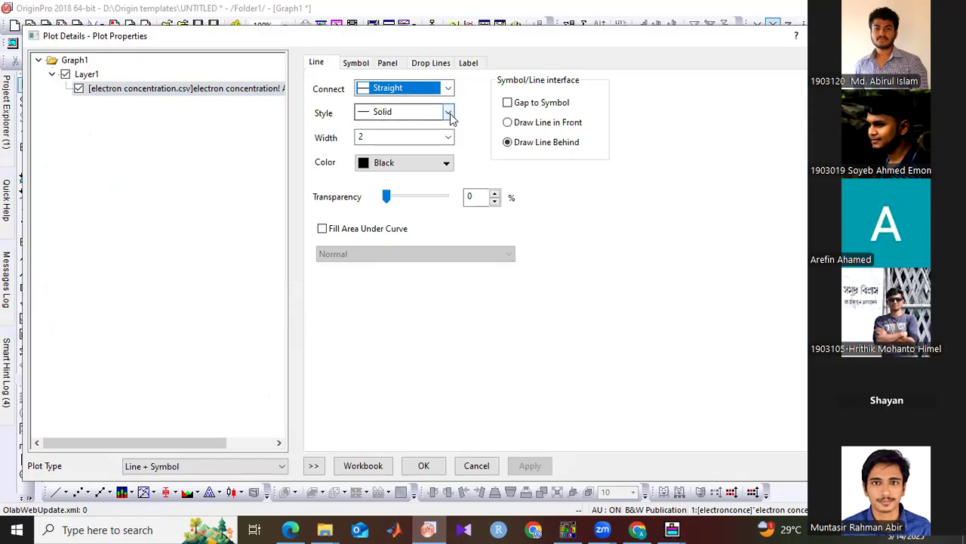
pyautogui.click(448, 113)
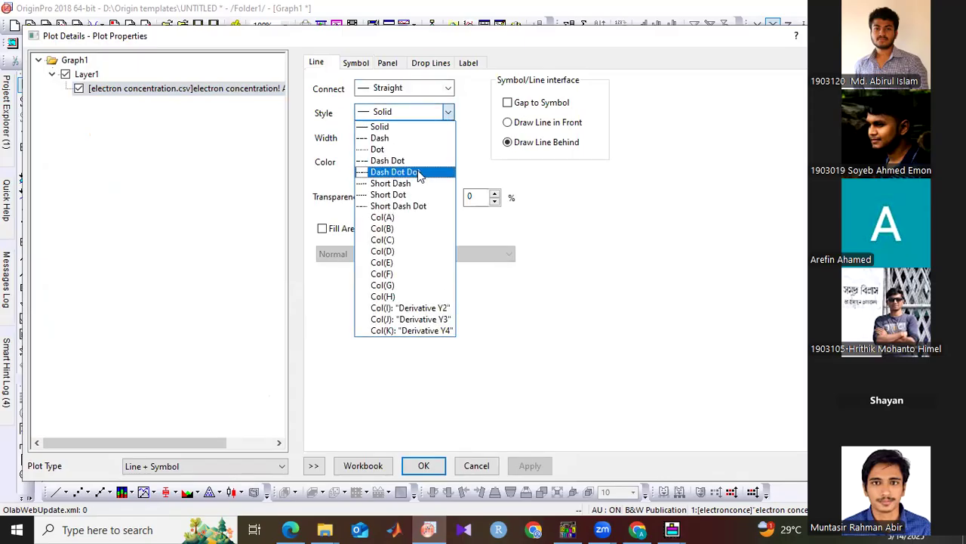
pyautogui.click(396, 165)
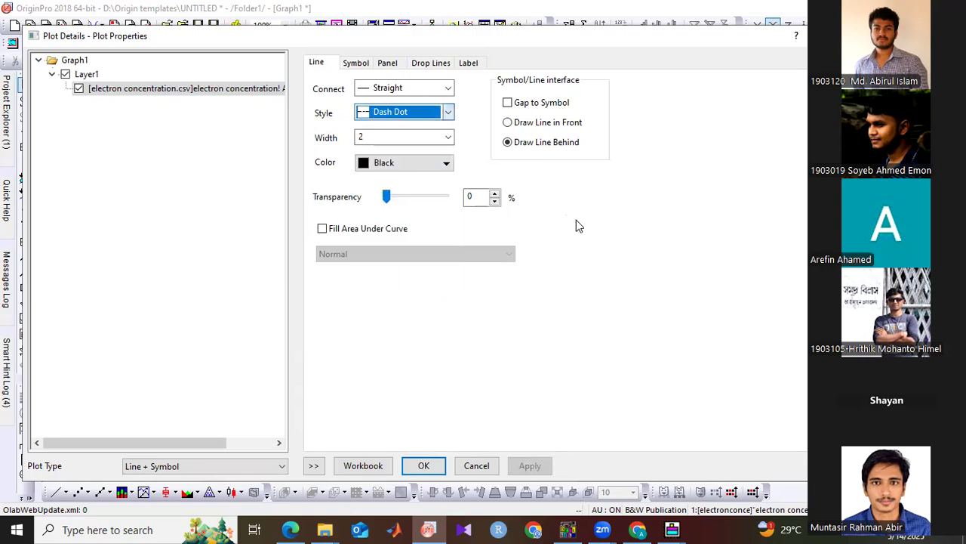
pyautogui.click(447, 162)
pyautogui.click(378, 200)
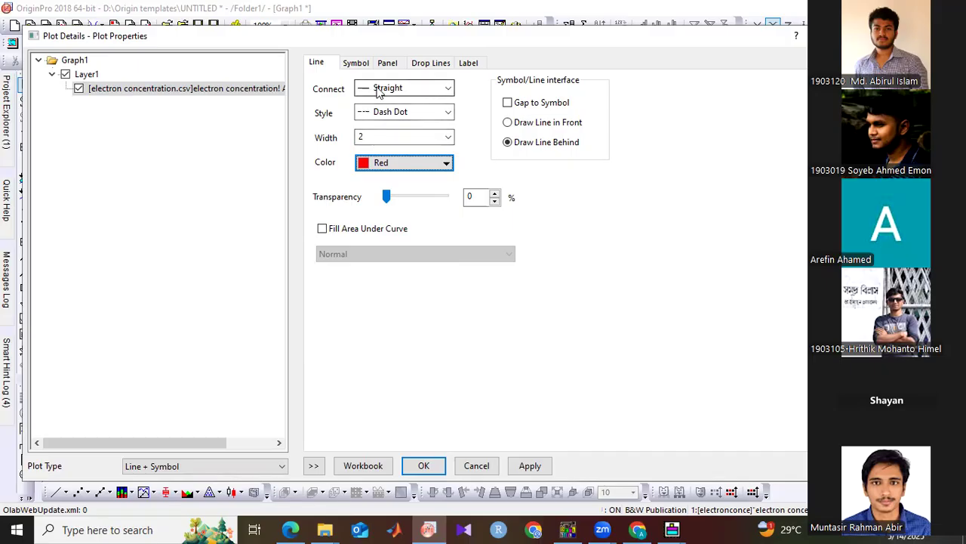
# Change the curve's data point symbols to solid circles and set their color to Blue
pyautogui.hotkey('ctrl', 'Tab')
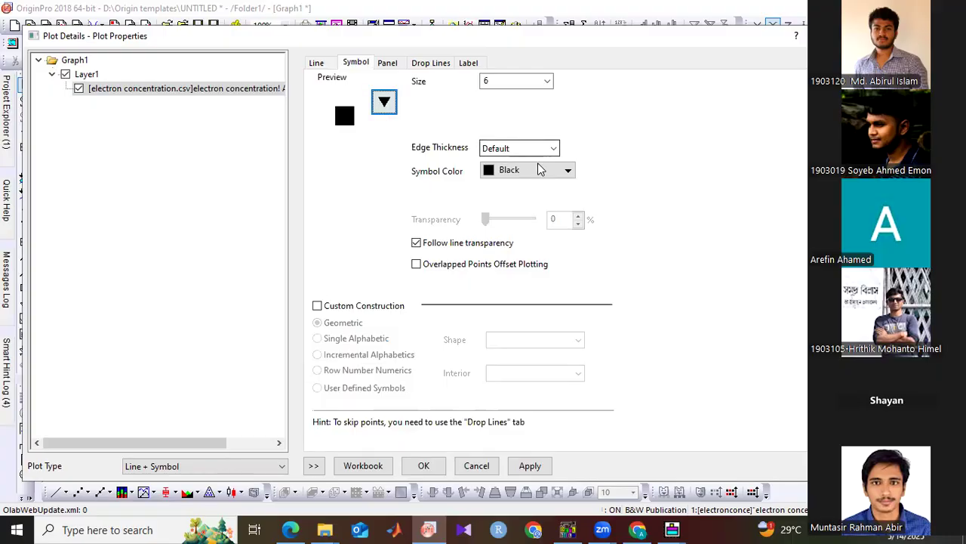
pyautogui.click(542, 174)
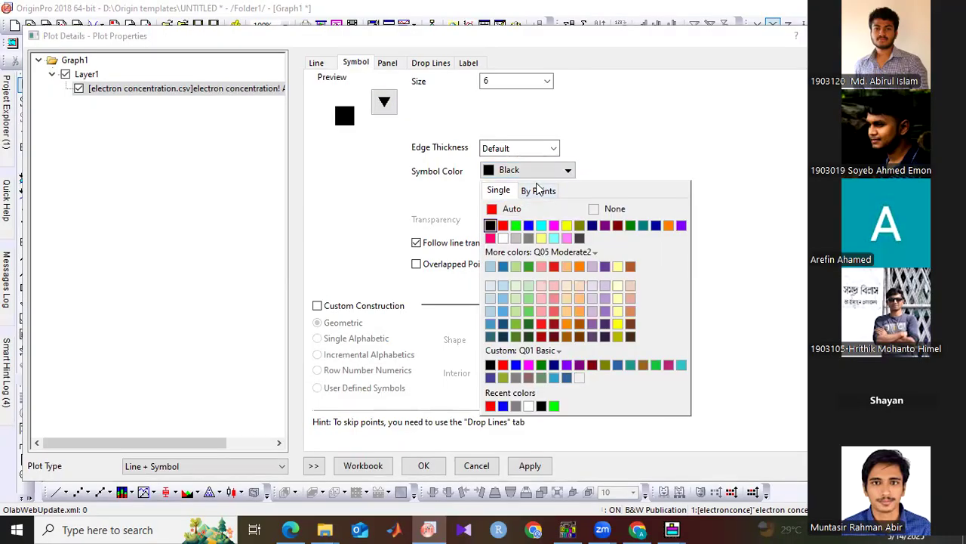
pyautogui.click(502, 123)
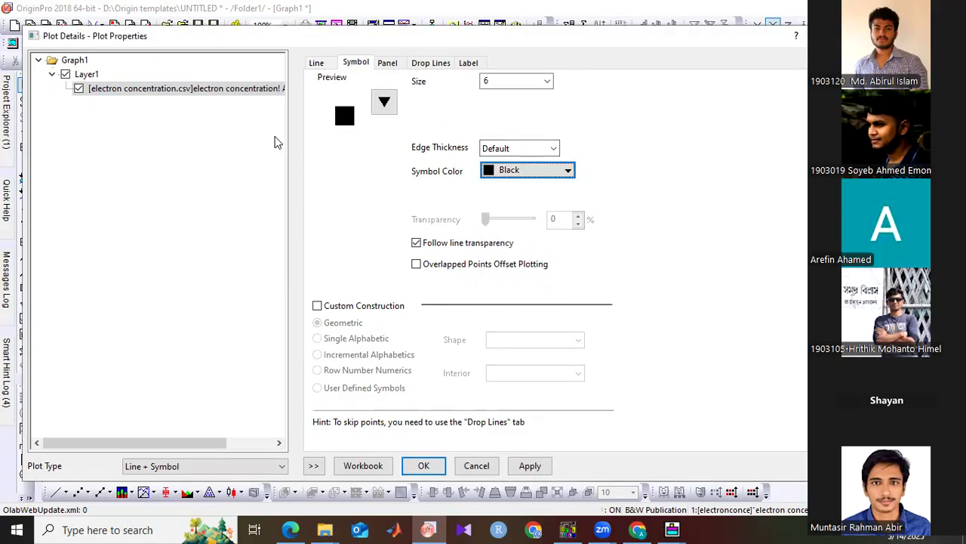
pyautogui.click(385, 101)
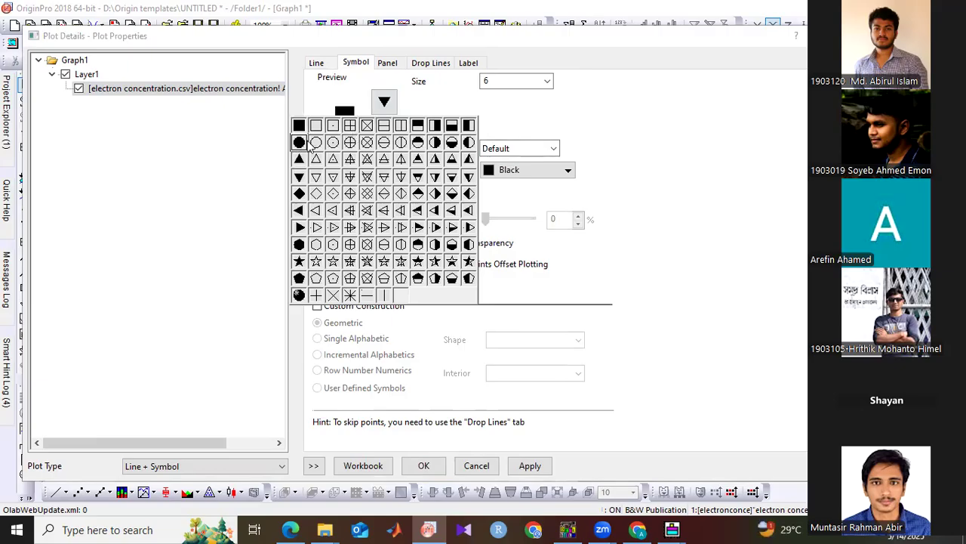
pyautogui.click(300, 142)
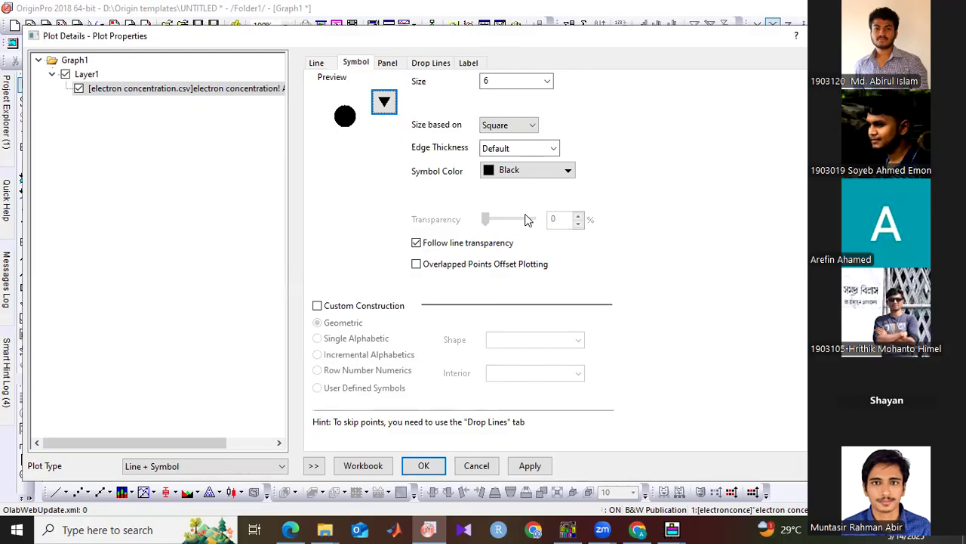
pyautogui.click(522, 171)
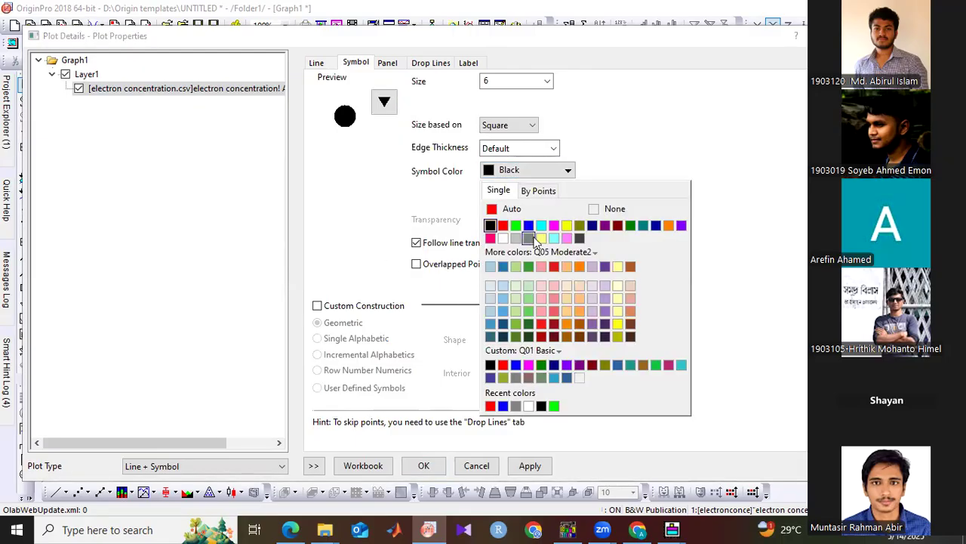
pyautogui.click(532, 224)
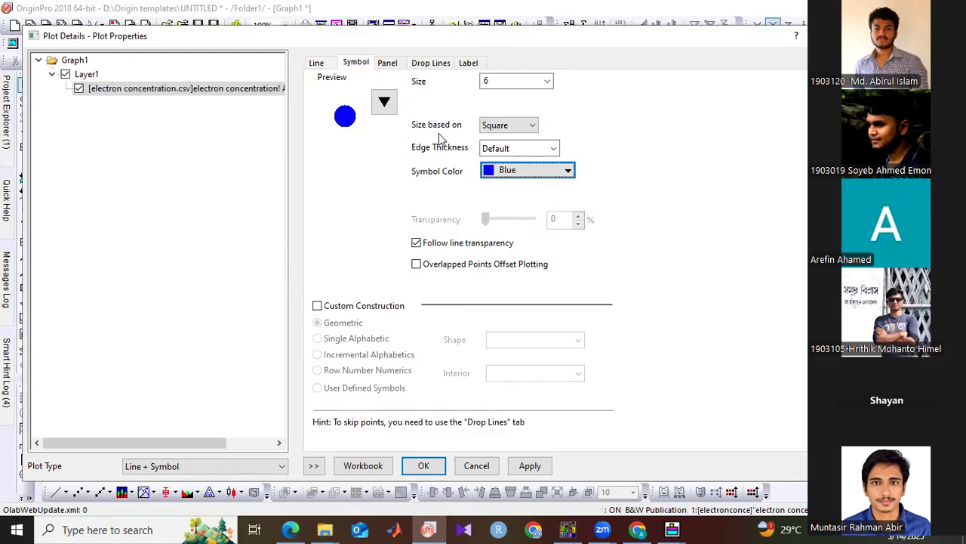
# Set the curve's symbol size to 5, then apply and confirm the plot properties
pyautogui.click(541, 87)
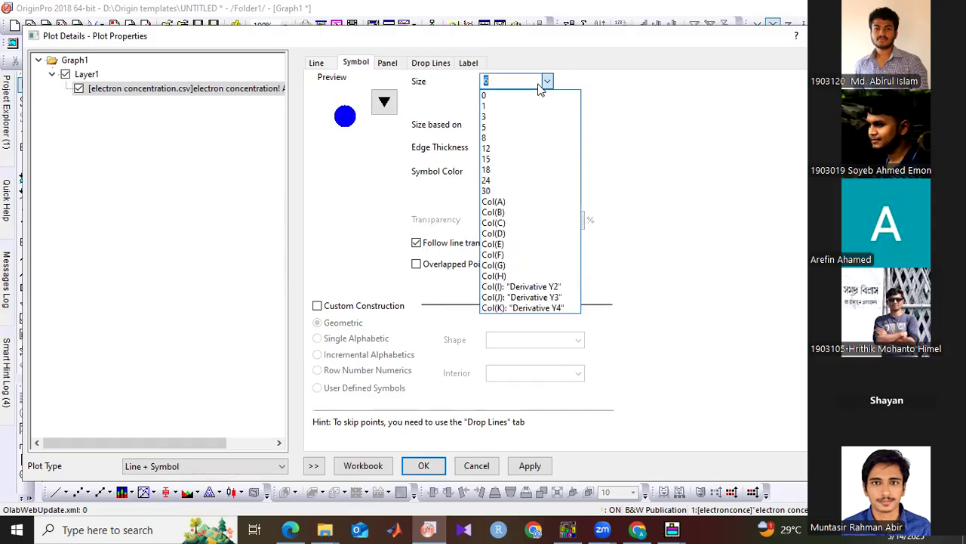
pyautogui.click(491, 127)
pyautogui.click(531, 465)
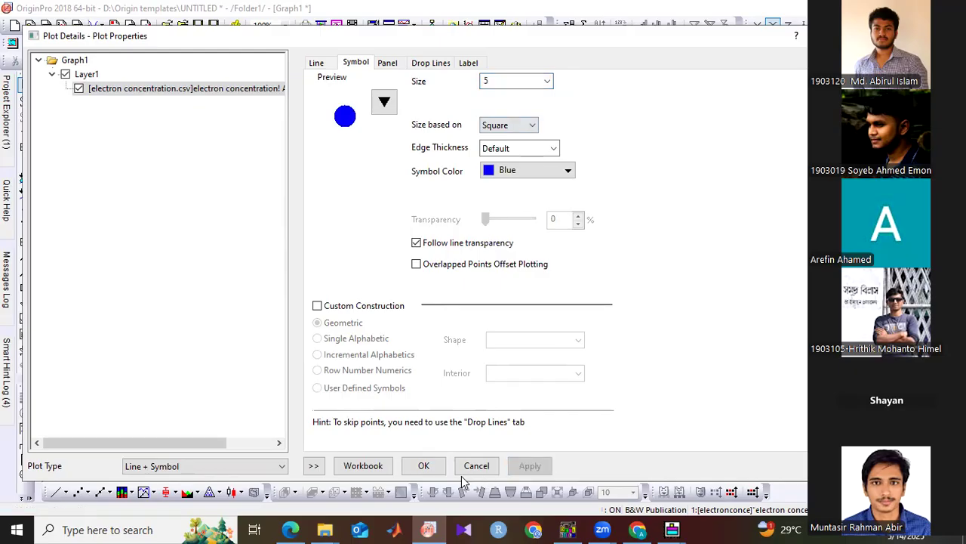
pyautogui.click(425, 466)
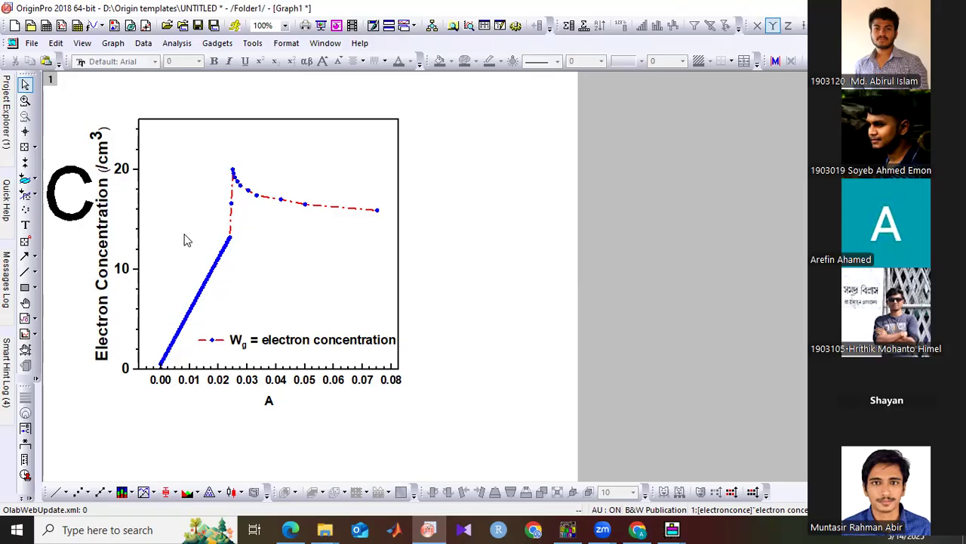
# Open the layer properties of Layer1 and set the layer area units to cm
pyautogui.click(285, 44)
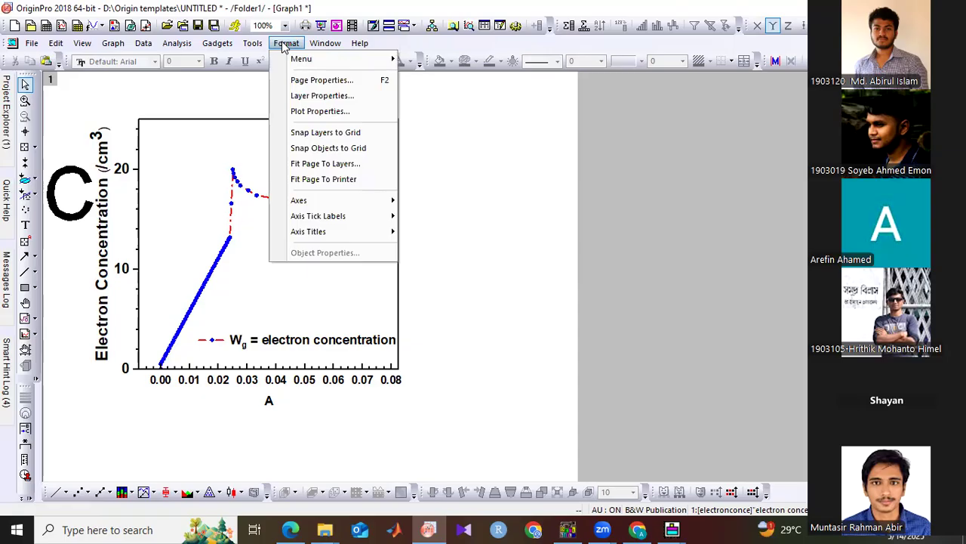
pyautogui.click(304, 98)
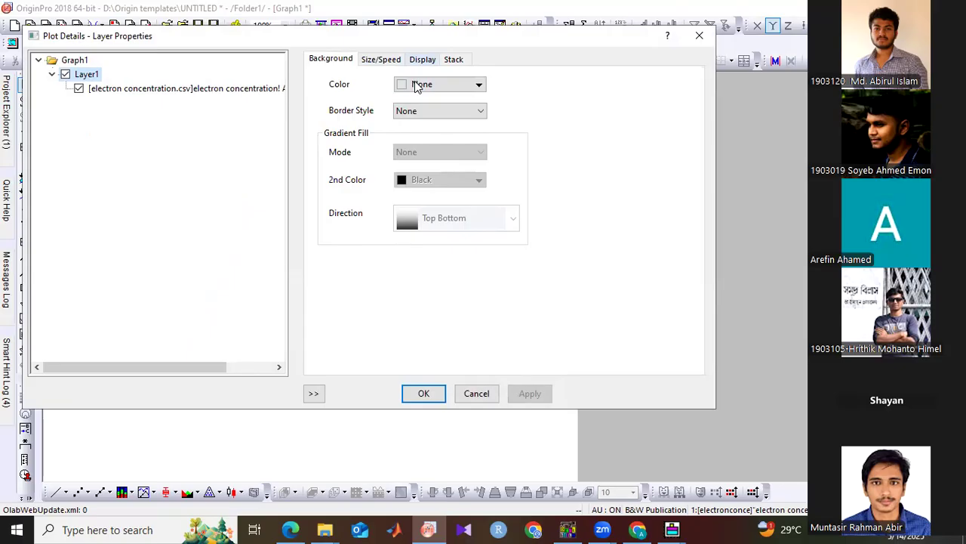
pyautogui.hotkey('ctrl', 'Tab')
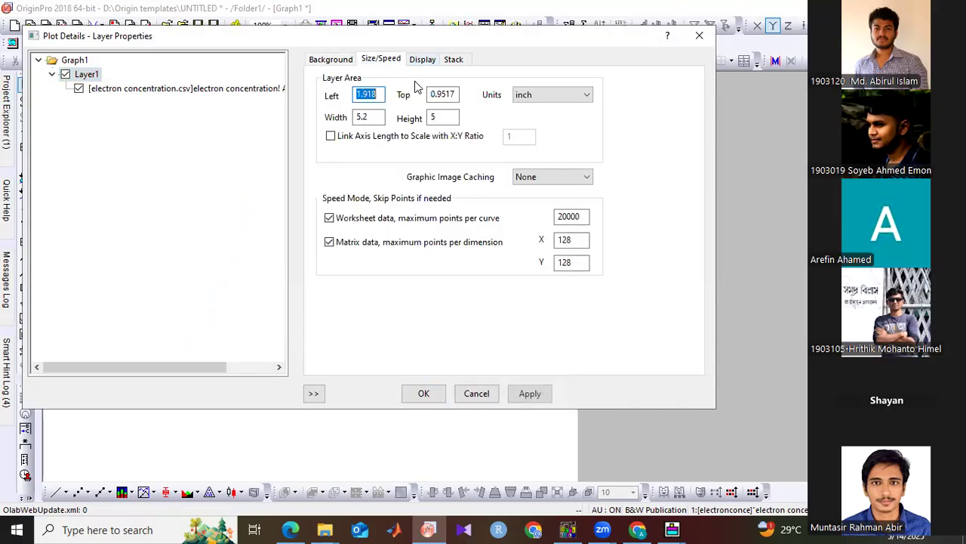
pyautogui.click(370, 116)
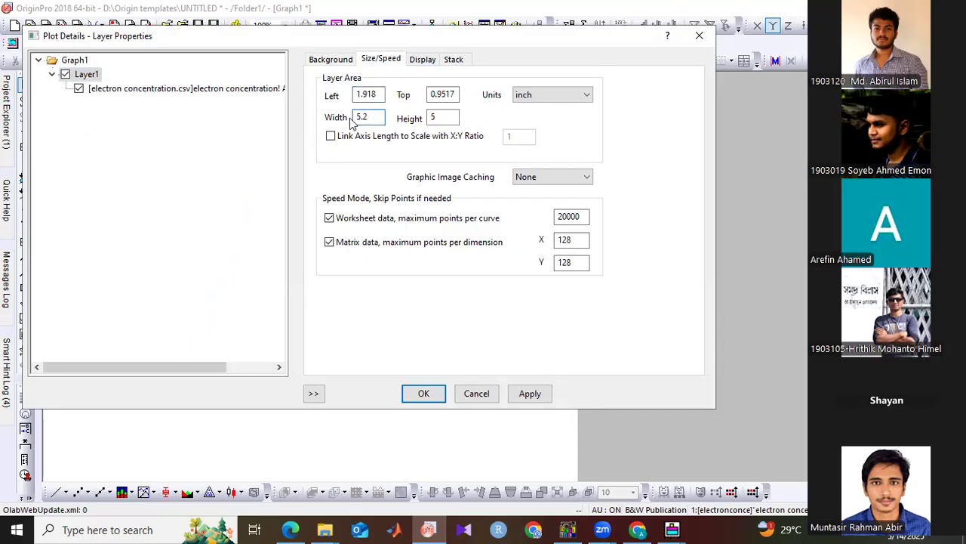
pyautogui.moveTo(354, 117); pyautogui.dragTo(375, 118)
pyautogui.click(573, 99)
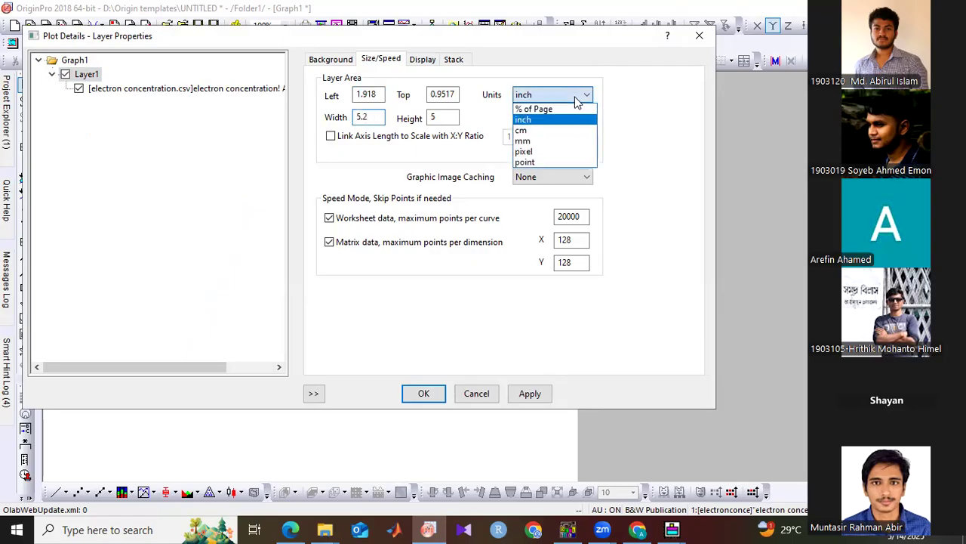
pyautogui.click(552, 132)
# Set the layer area's width and height both to 10 cm
pyautogui.click(382, 117)
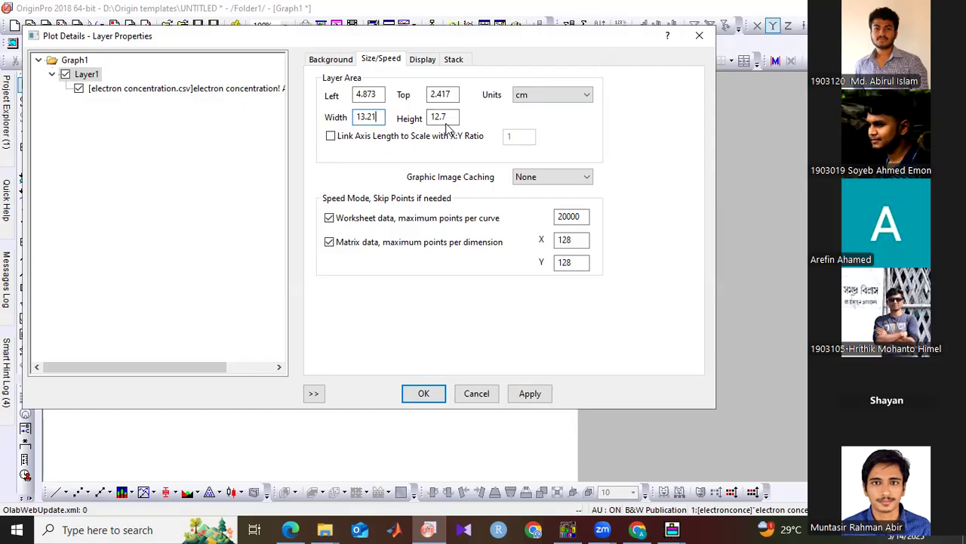
pyautogui.moveTo(356, 118); pyautogui.dragTo(382, 118)
pyautogui.write('1')
pyautogui.moveTo(451, 117); pyautogui.dragTo(424, 117)
pyautogui.write('1')
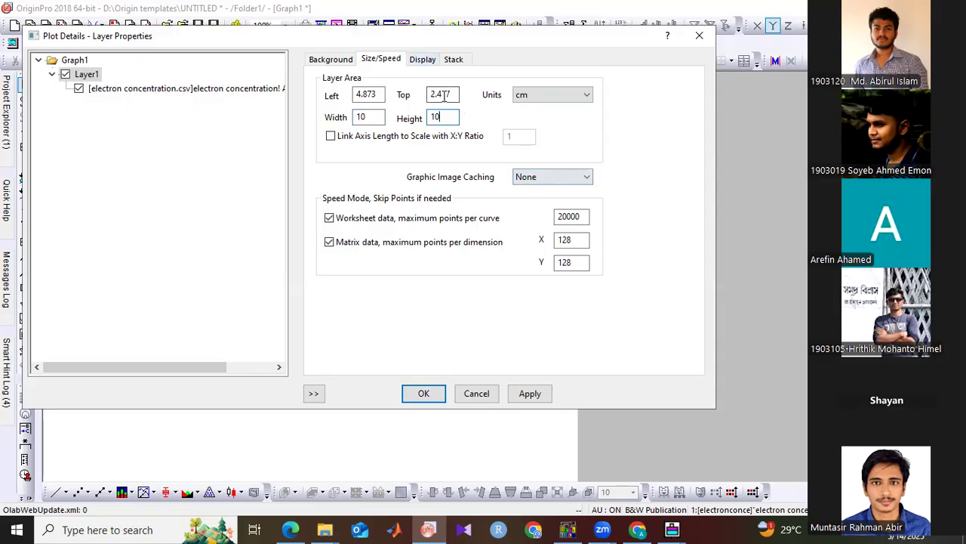
# Scale the layer's elements by a fixed factor of 1, then apply and confirm the layer properties
pyautogui.click(423, 59)
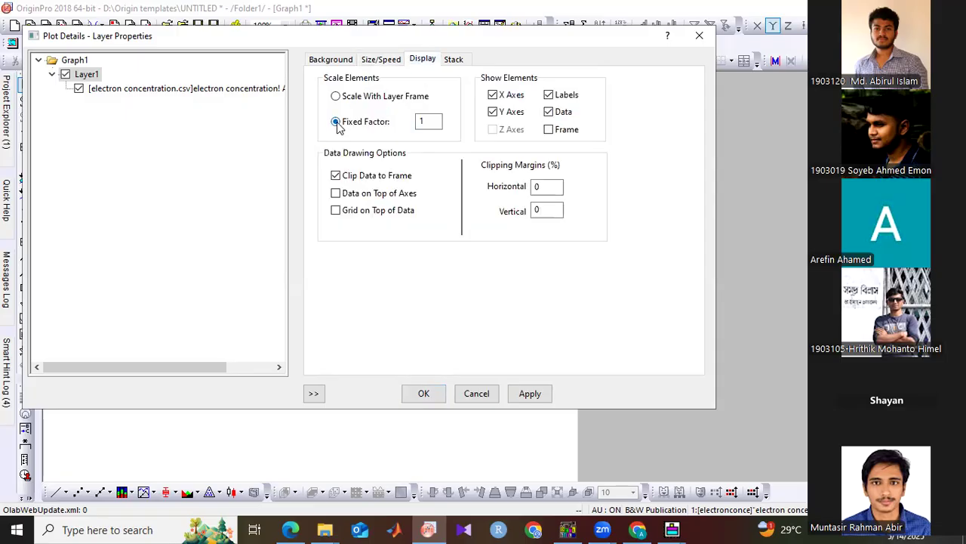
pyautogui.click(527, 399)
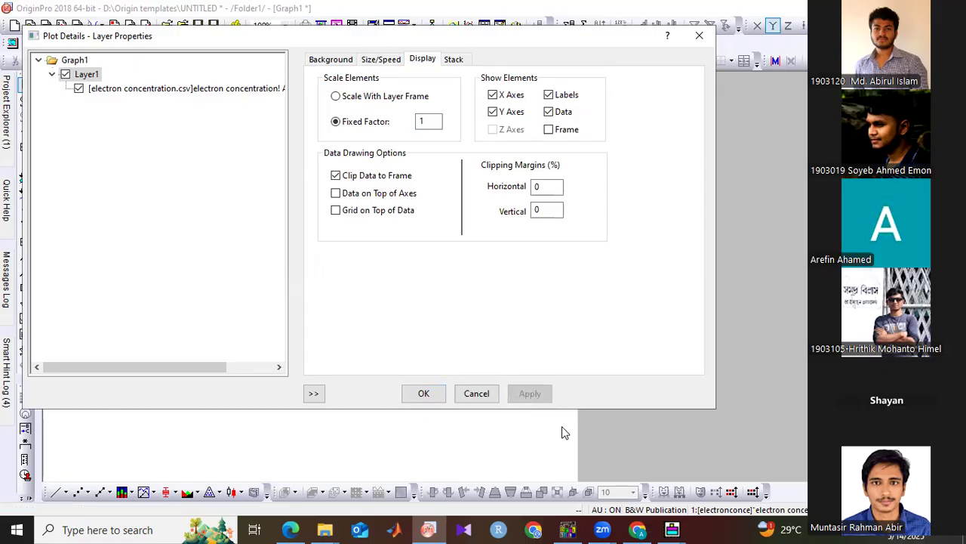
pyautogui.click(423, 393)
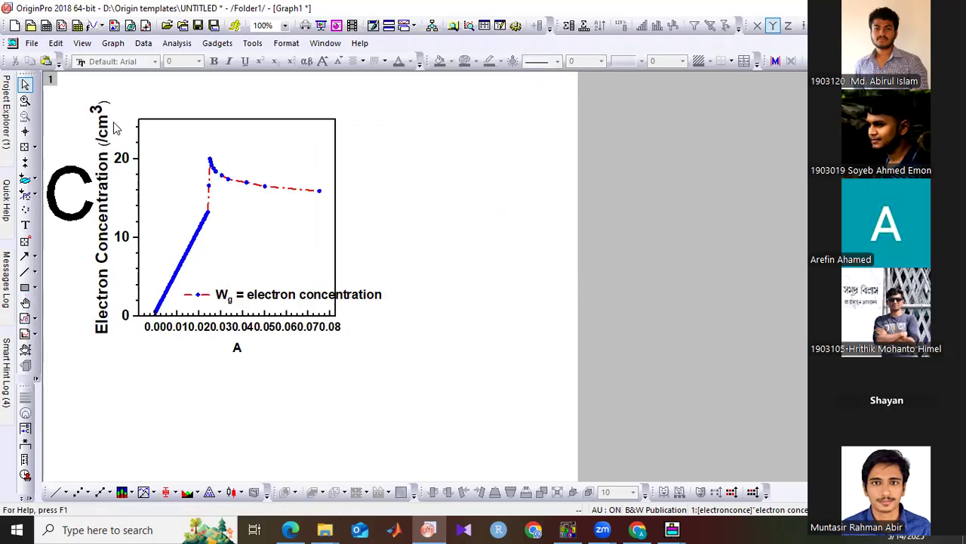
# Move the legend left and slightly up so that it lies within the resized plot frame
pyautogui.click(274, 296)
pyautogui.moveTo(274, 285); pyautogui.dragTo(231, 277)
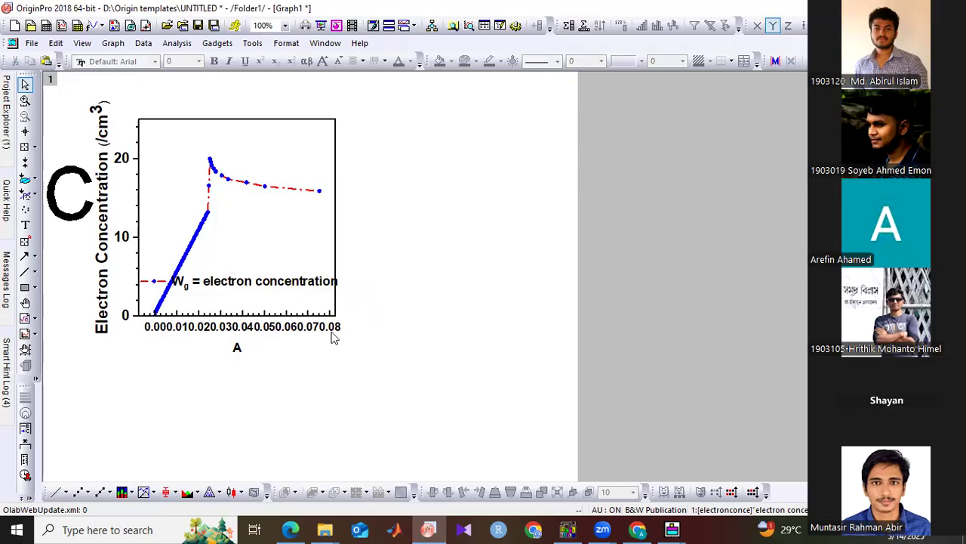
# Open the X axis tick label settings and review the type, display and format options, keeping Numeric and Decimal:1000
pyautogui.click(172, 334)
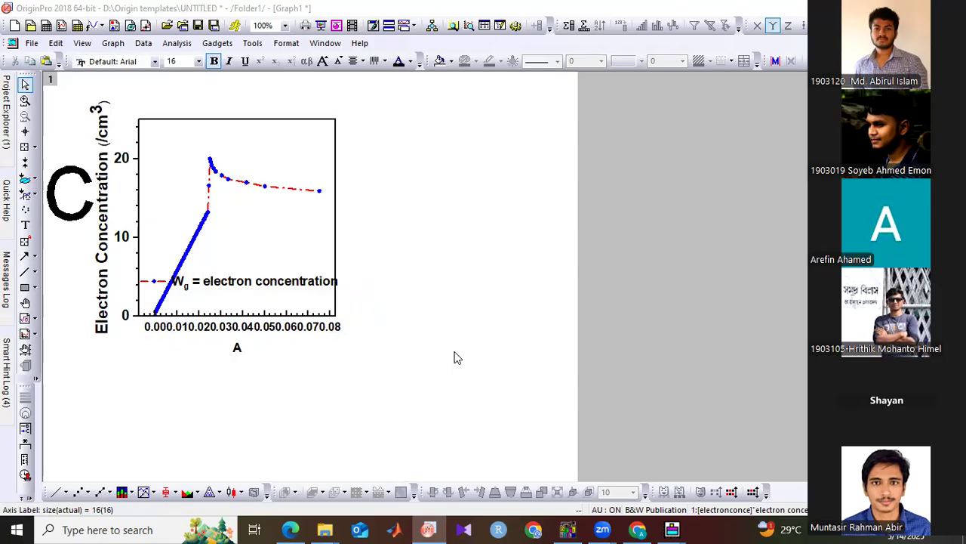
pyautogui.doubleClick(224, 330)
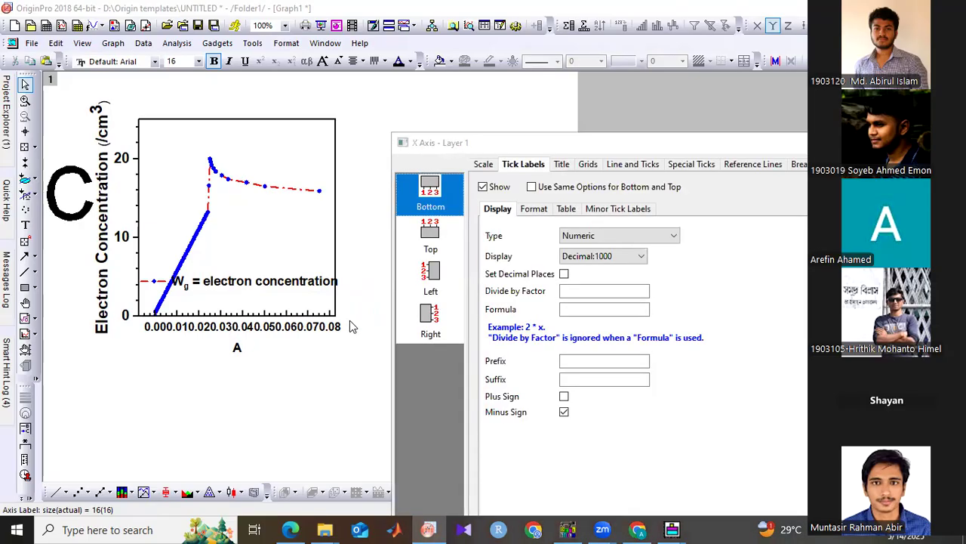
pyautogui.moveTo(613, 142); pyautogui.dragTo(596, 132)
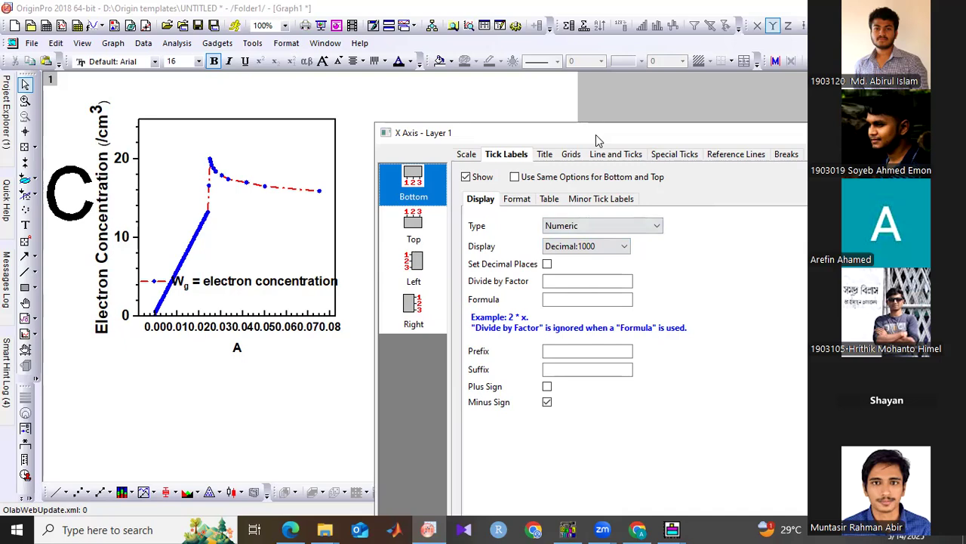
pyautogui.moveTo(596, 141); pyautogui.dragTo(576, 112)
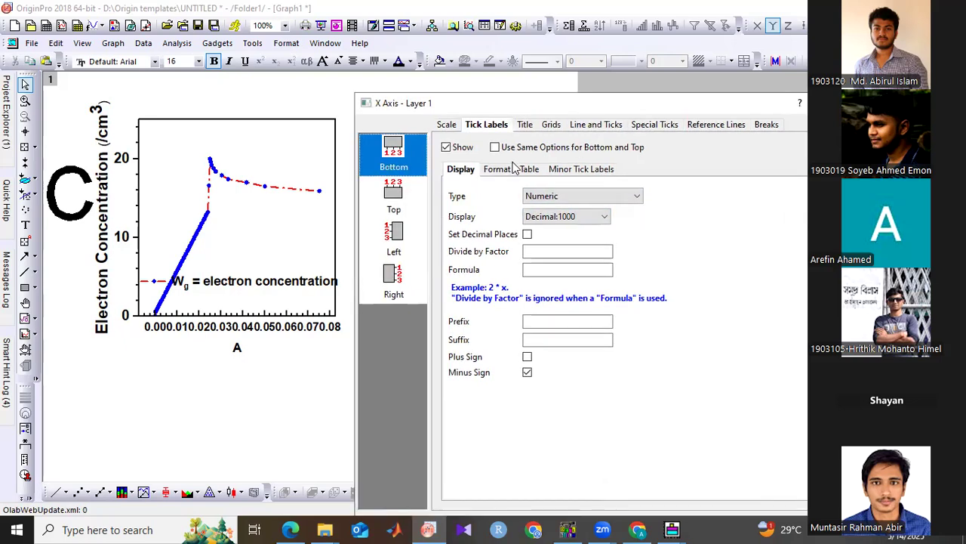
pyautogui.click(584, 216)
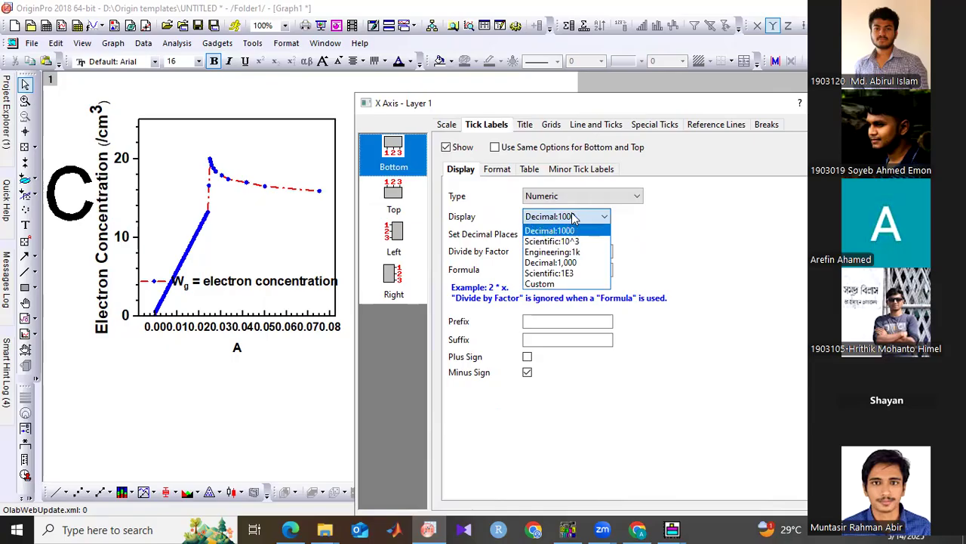
pyautogui.click(566, 230)
pyautogui.click(636, 196)
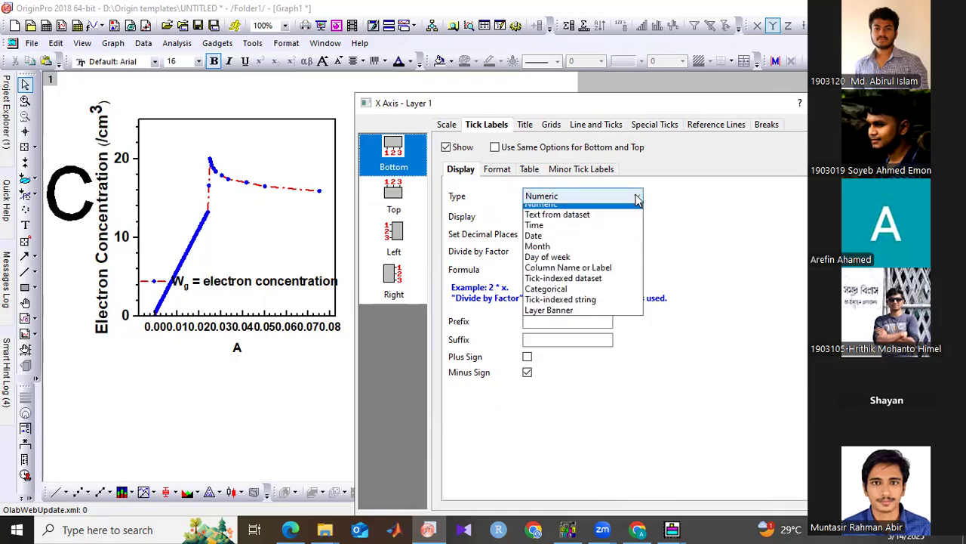
pyautogui.click(638, 197)
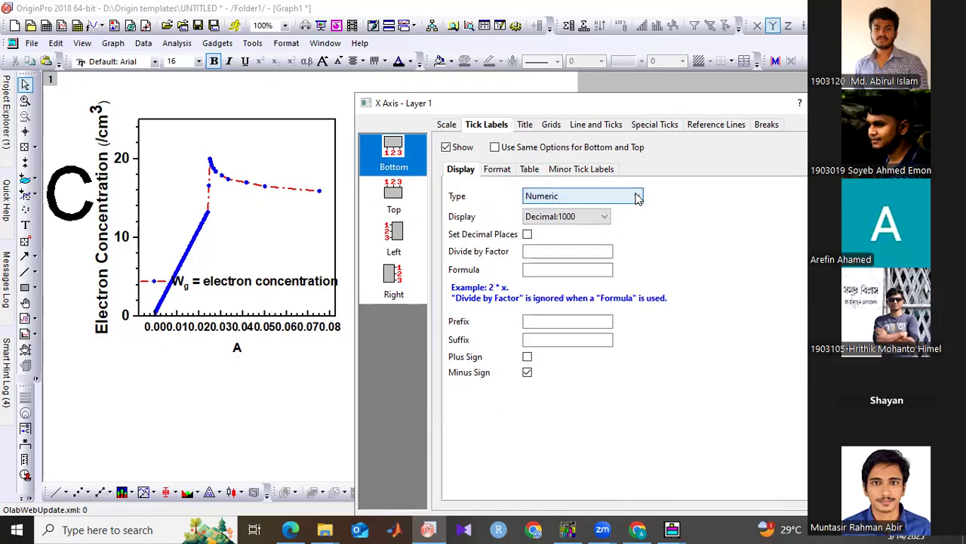
pyautogui.click(504, 173)
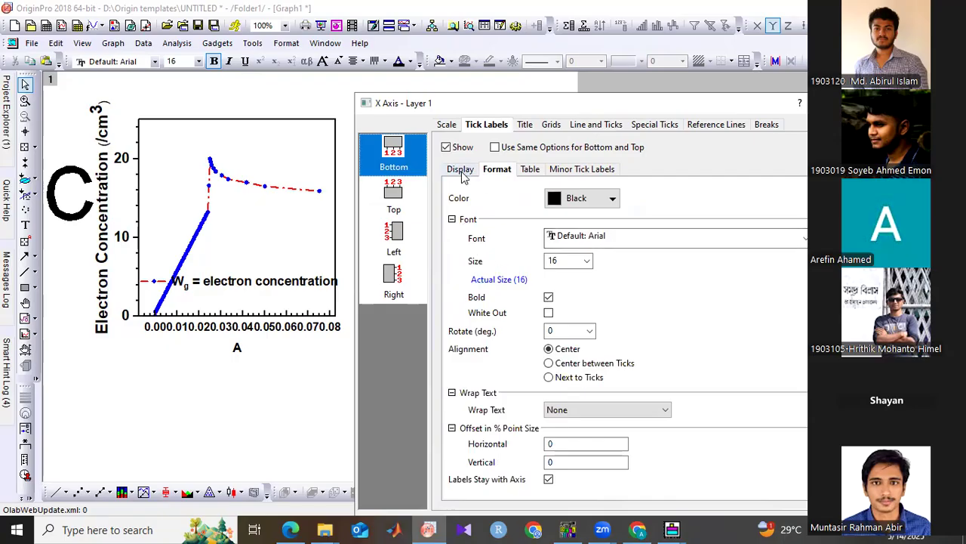
# Set the X axis major tick increment to 0.02 in the horizontal scale settings
pyautogui.click(447, 127)
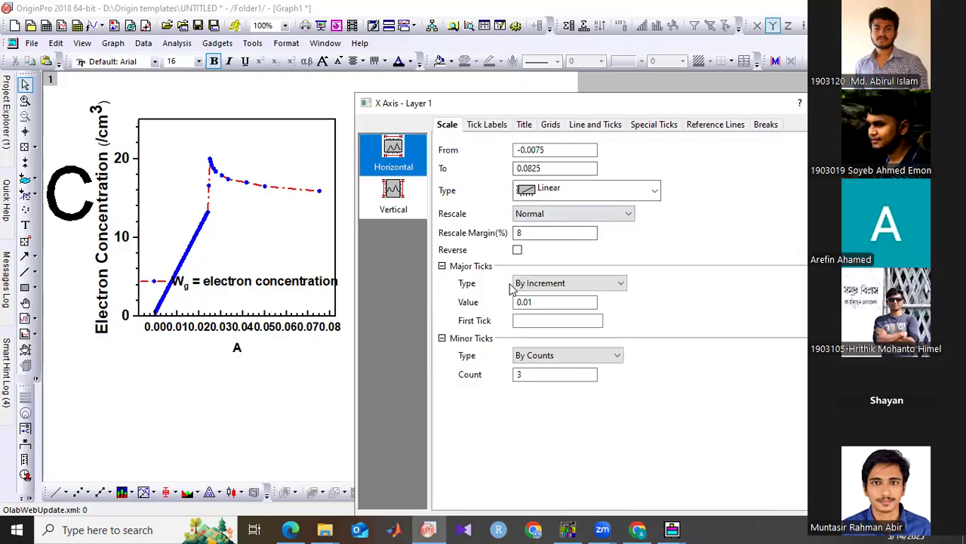
pyautogui.click(533, 303)
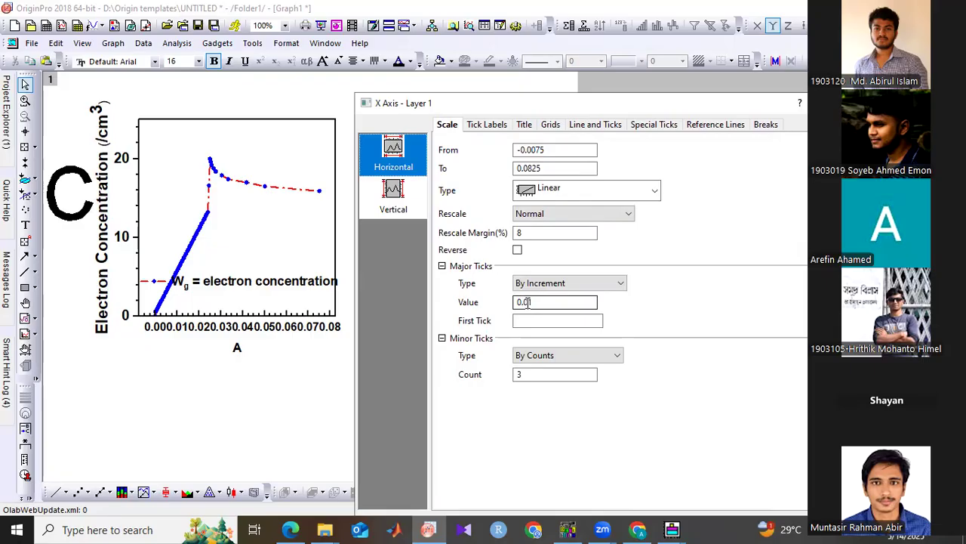
pyautogui.press('BackSpace')
pyautogui.click(531, 302)
pyautogui.write('2')
# Set the X axis minor tick count to 2, then apply and confirm the axis settings
pyautogui.doubleClick(535, 375)
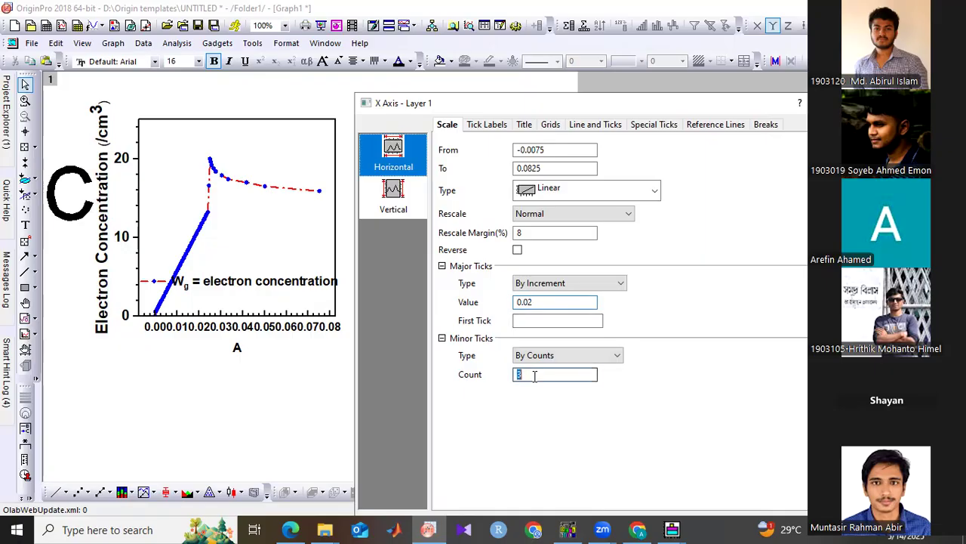
pyautogui.write('2')
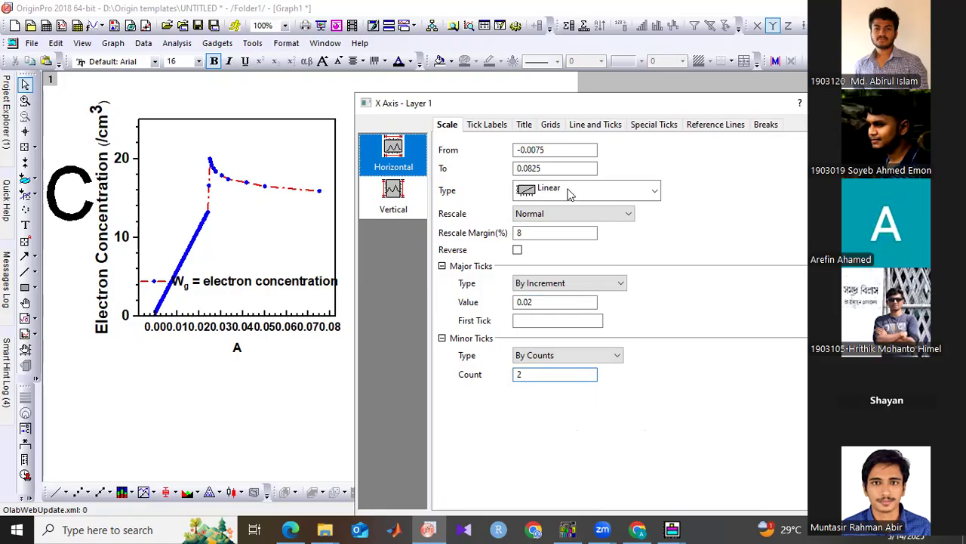
pyautogui.moveTo(502, 95); pyautogui.dragTo(498, 80)
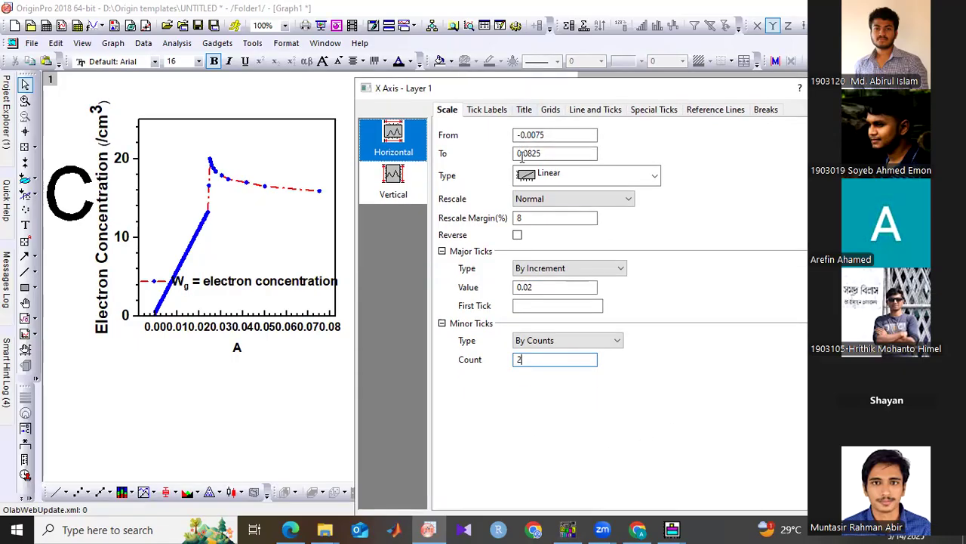
pyautogui.moveTo(440, 88); pyautogui.dragTo(312, 49)
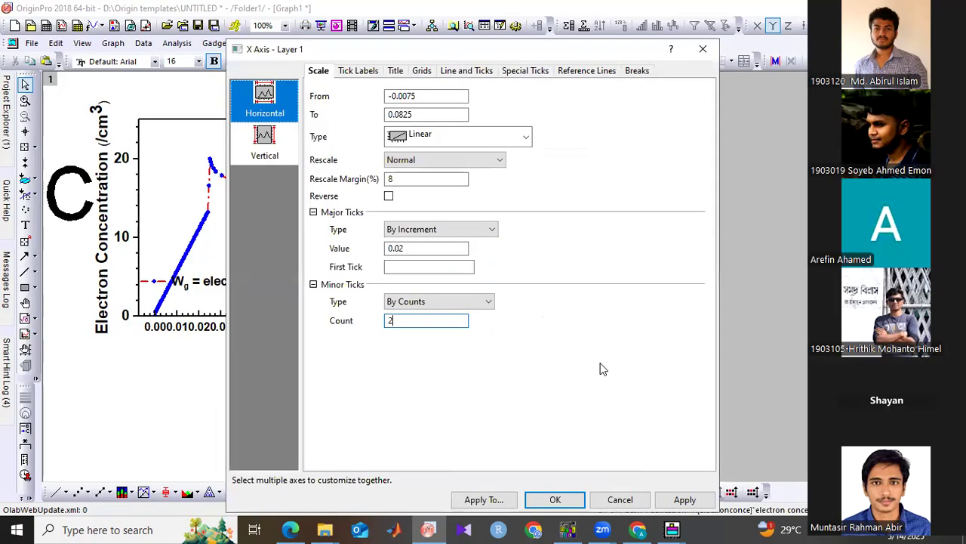
pyautogui.click(684, 500)
pyautogui.click(556, 498)
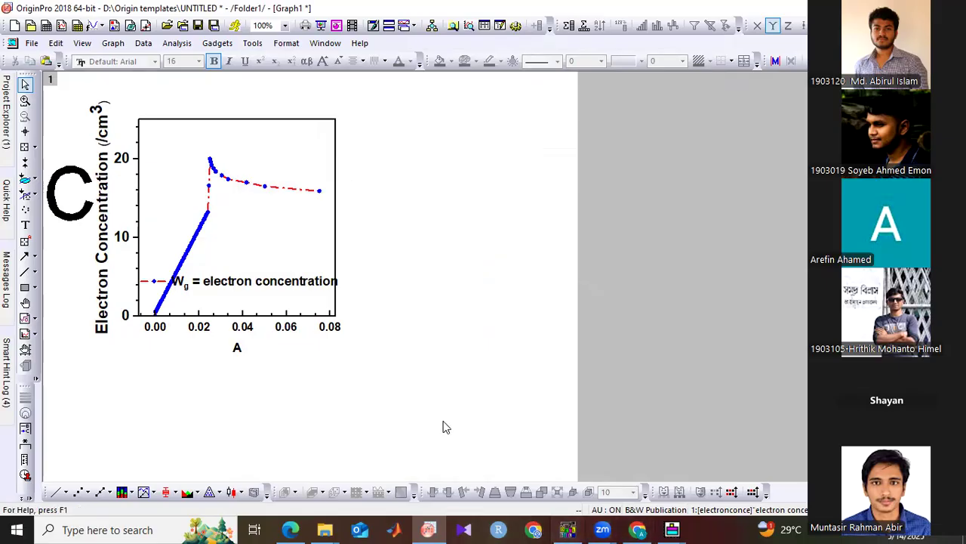
# Open the electron concentration.csv worksheet from the project's Folder1 to view its data columns
pyautogui.hotkey('alt', '1')
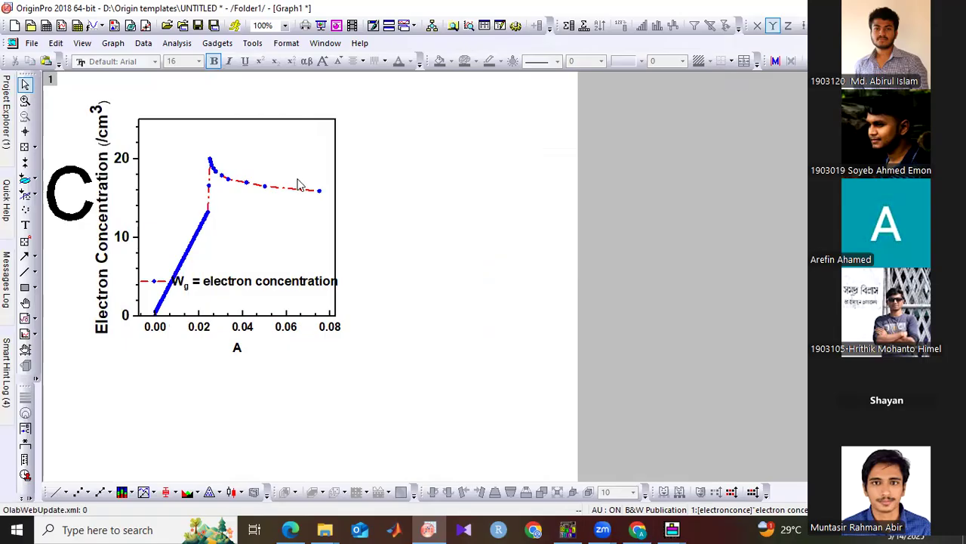
pyautogui.moveTo(3, 105)
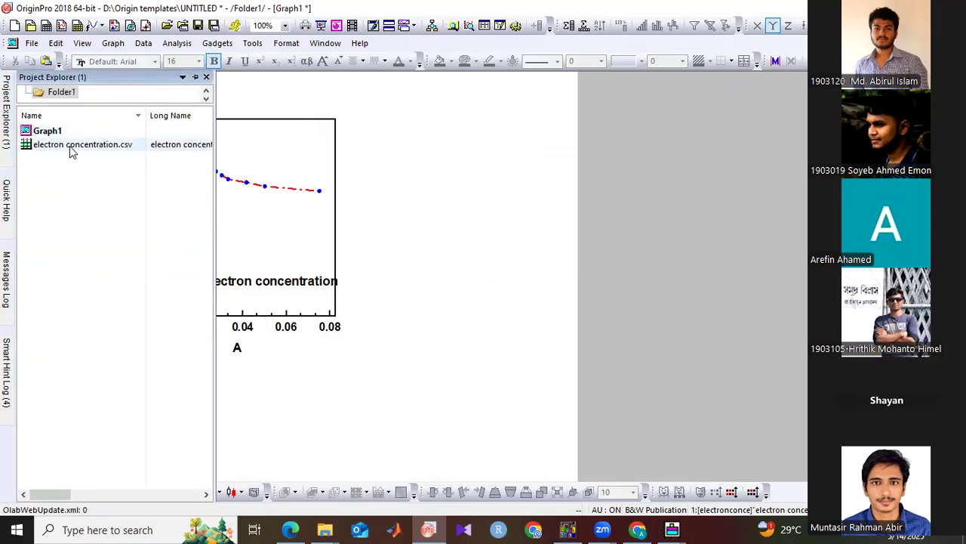
pyautogui.doubleClick(70, 146)
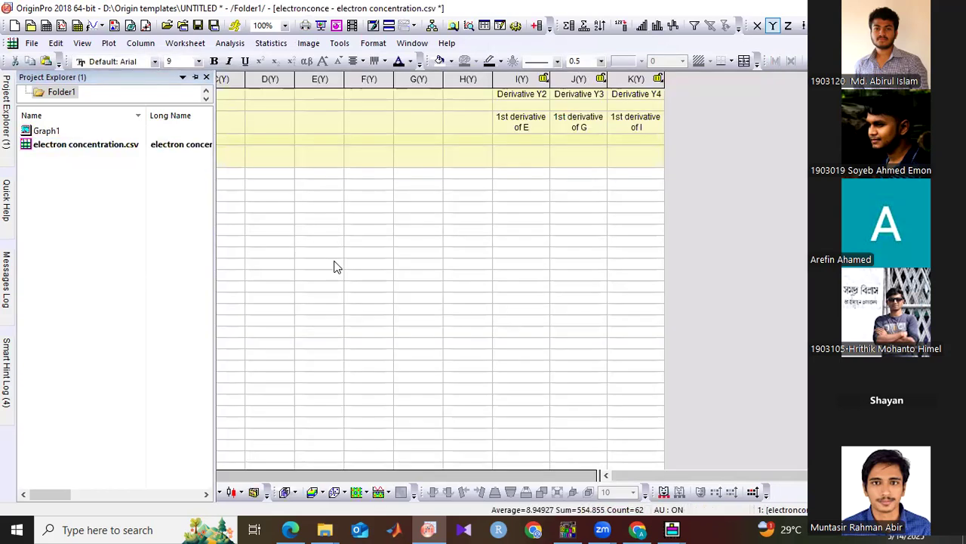
pyautogui.click(338, 268)
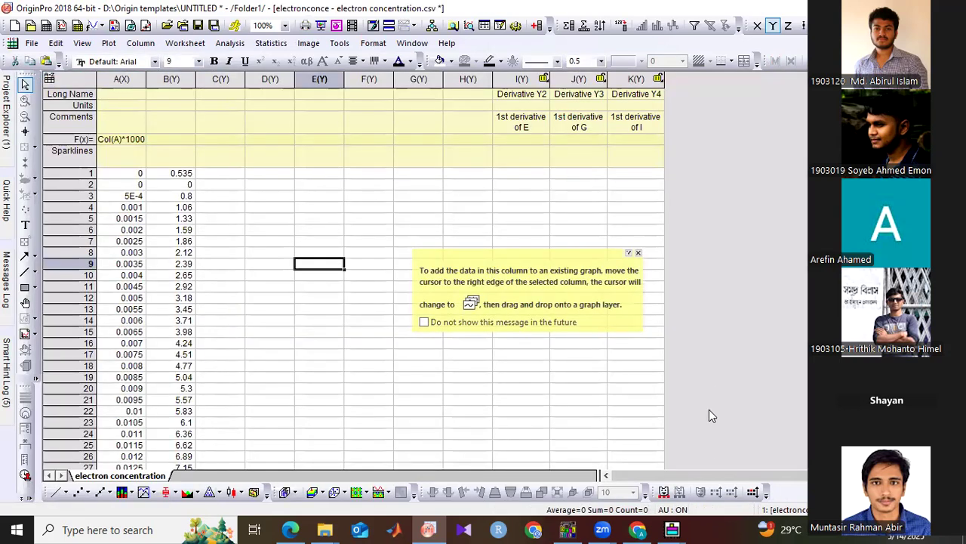
# Switch to the Tonyplot window with the GaN HEMT Id-Vd curves, export them as Comma Separated Values to C:/Sedatools/examples/ganfet, and show the desktop
pyautogui.moveTo(672, 529)
pyautogui.click(726, 484)
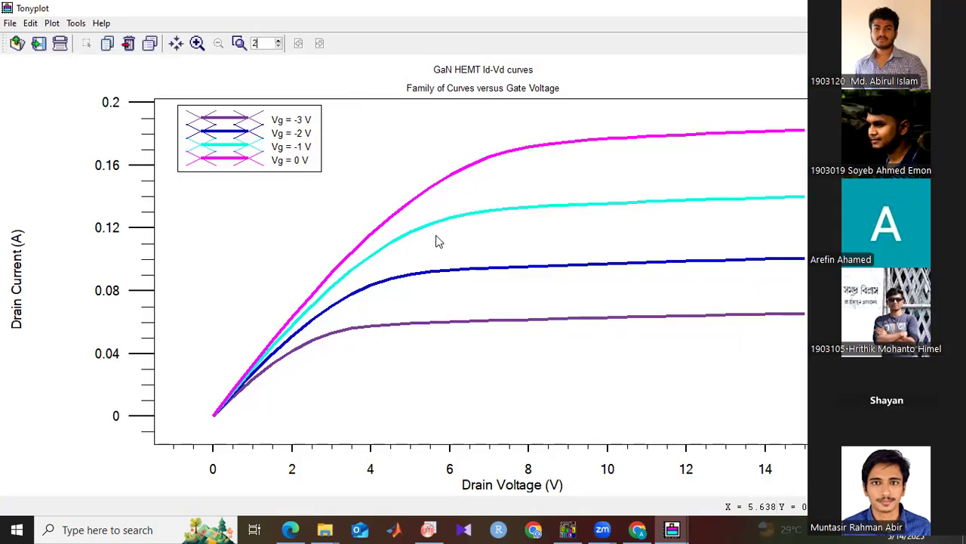
pyautogui.click(8, 24)
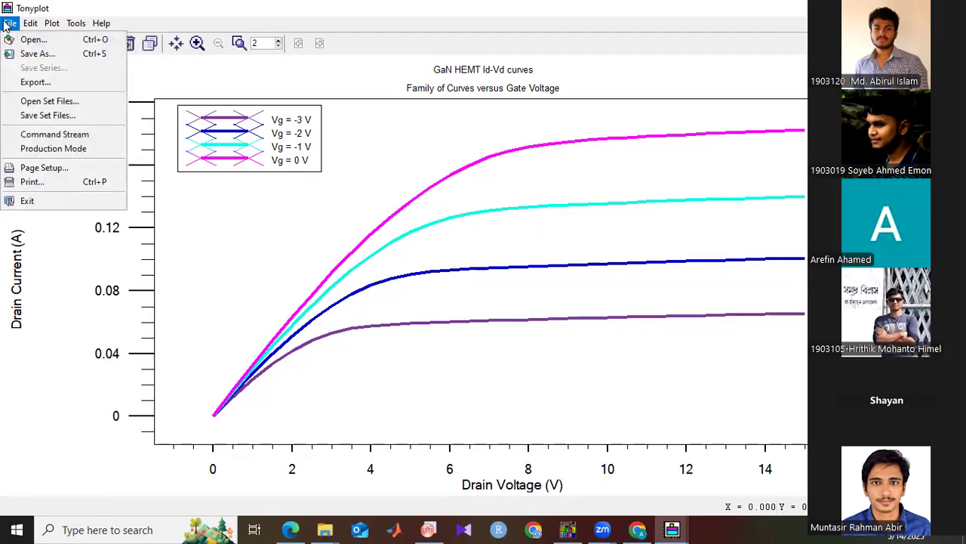
pyautogui.click(30, 83)
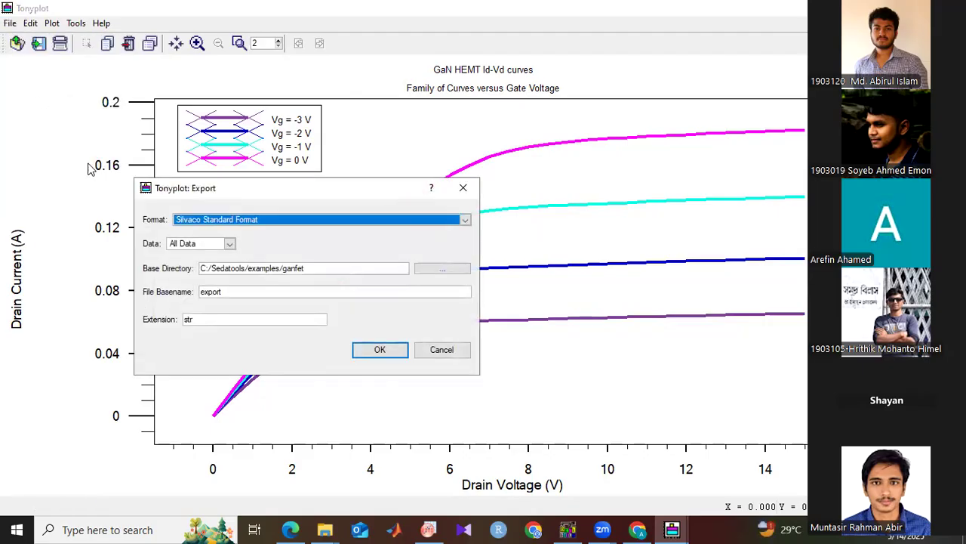
pyautogui.click(217, 220)
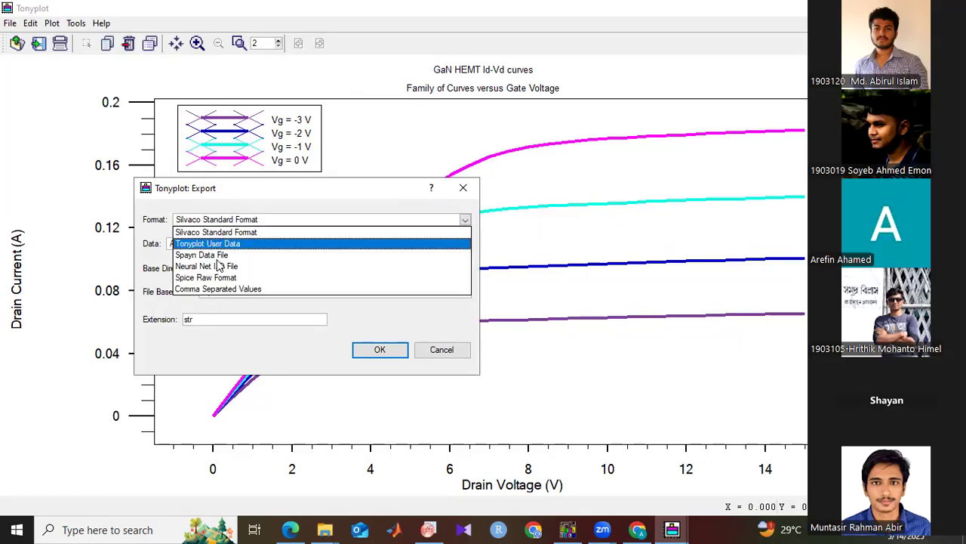
pyautogui.click(213, 289)
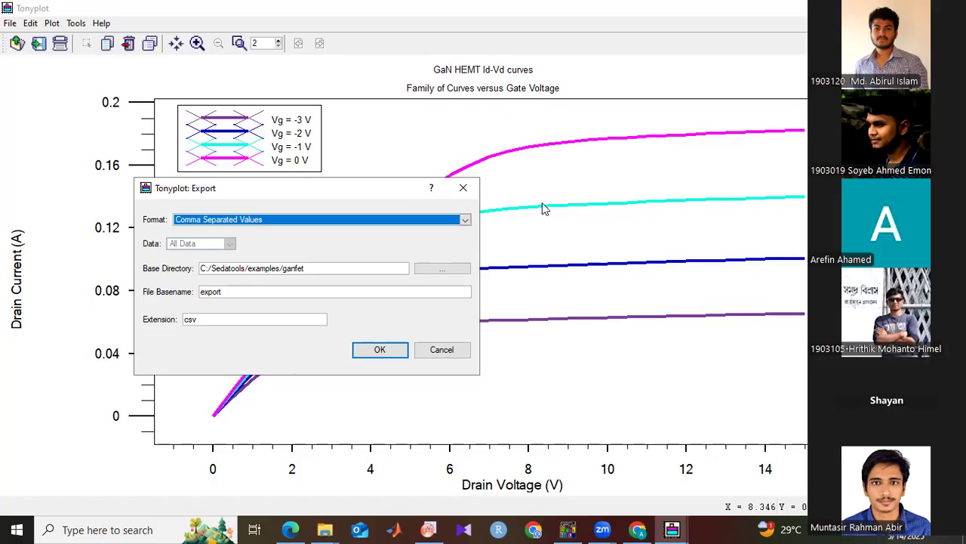
pyautogui.click(389, 354)
pyautogui.click(464, 284)
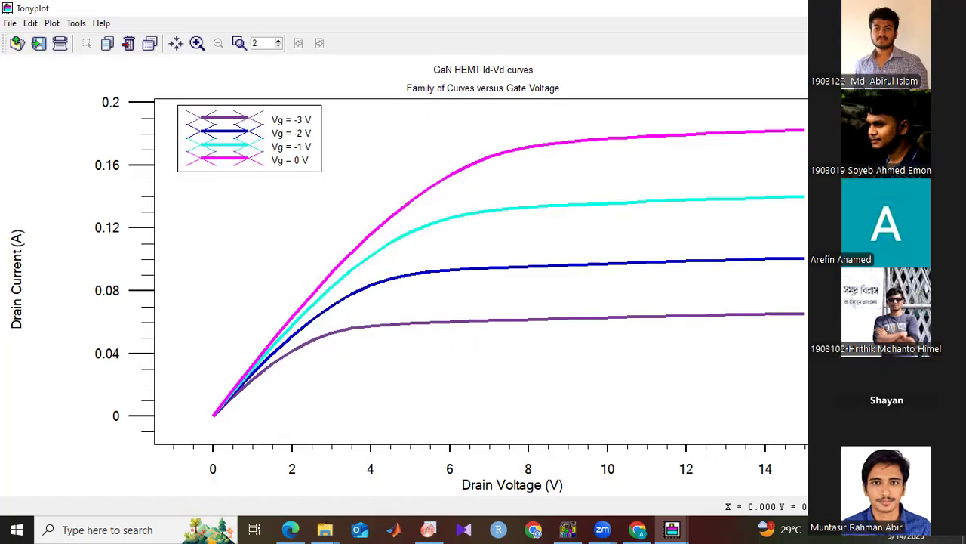
pyautogui.press('super+d')
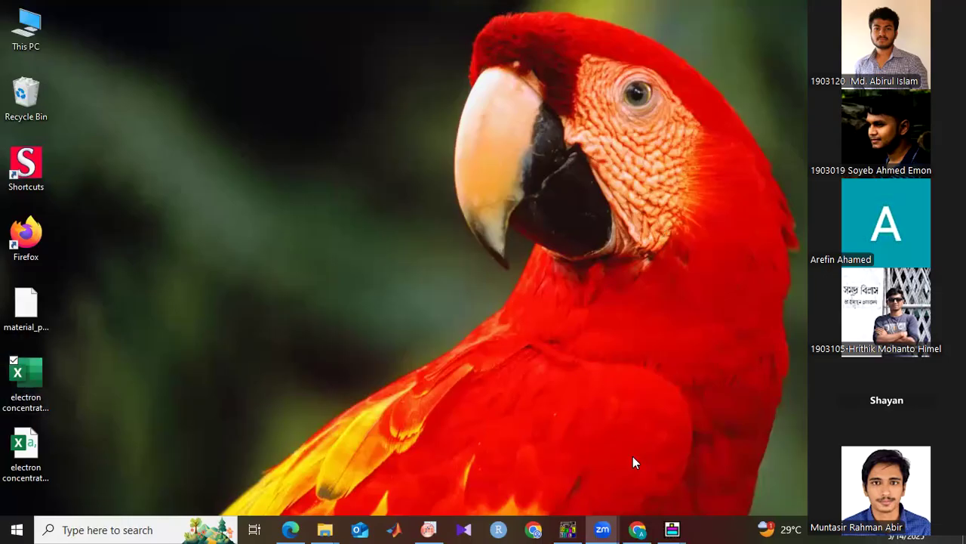
# Export the Id-Vd curves from Tonyplot again as Comma Separated Values with the Desktop as base directory, and check the desktop for the exported files
pyautogui.moveTo(672, 529)
pyautogui.click(765, 478)
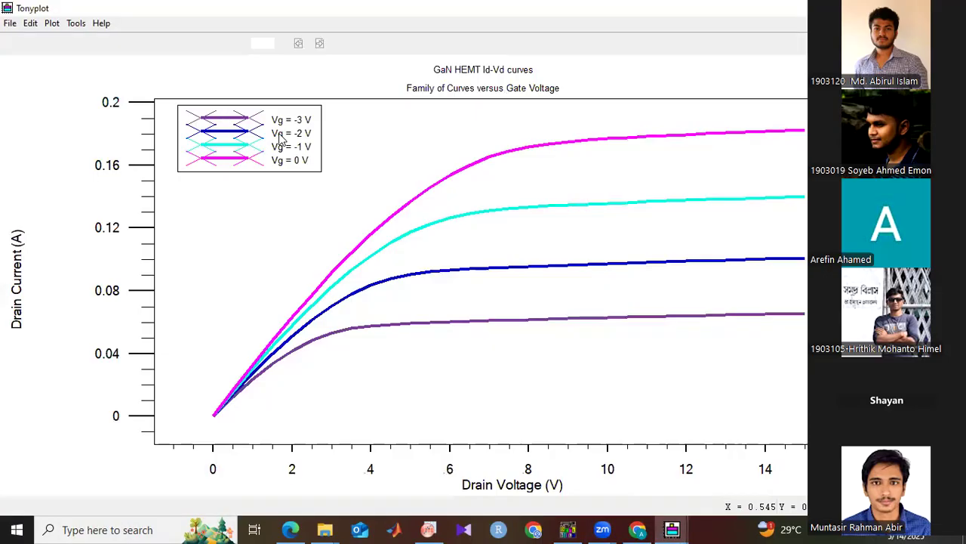
pyautogui.click(10, 23)
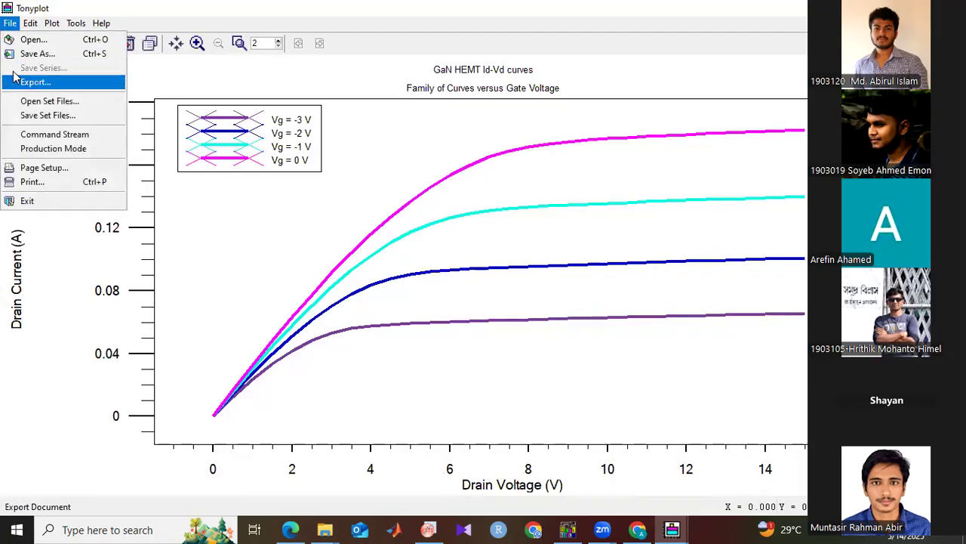
pyautogui.click(22, 82)
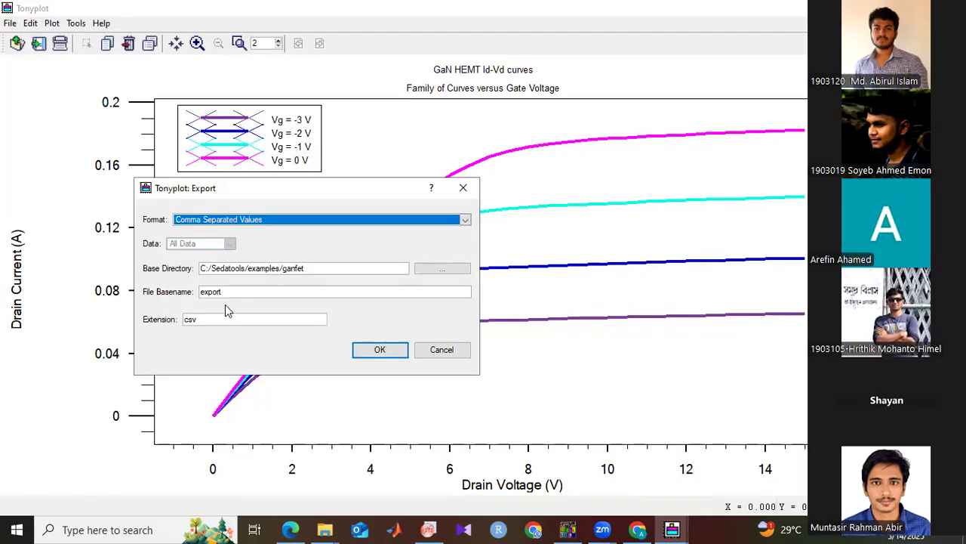
pyautogui.click(440, 268)
pyautogui.click(441, 240)
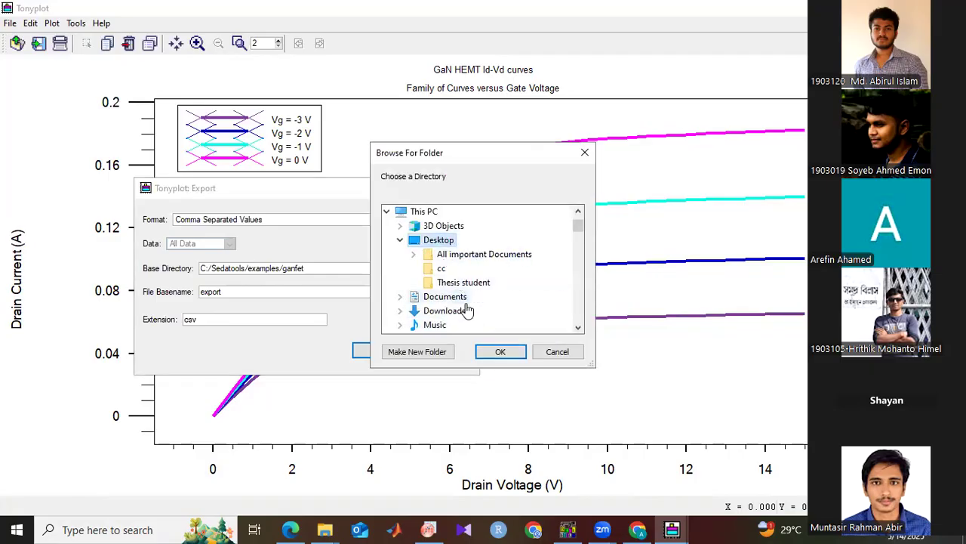
pyautogui.click(499, 352)
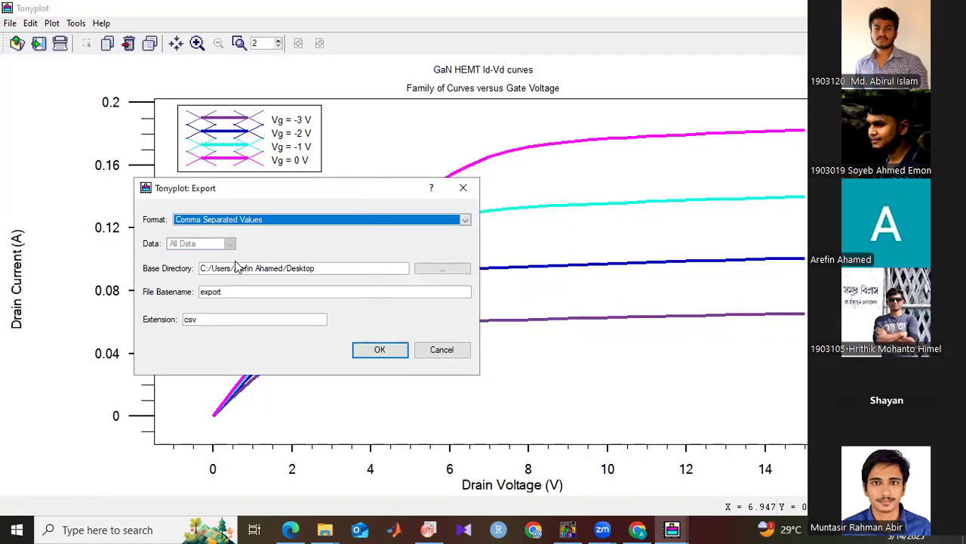
pyautogui.click(393, 350)
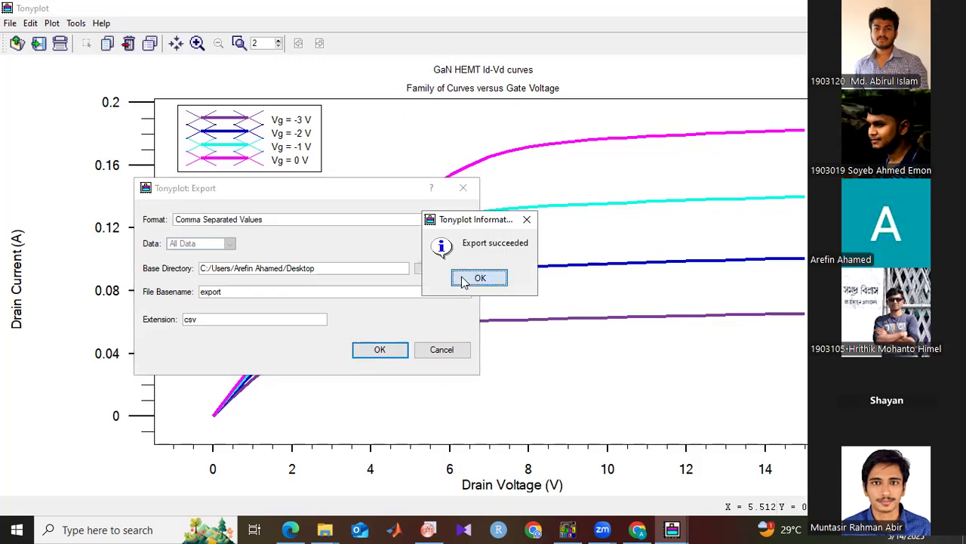
pyautogui.click(479, 278)
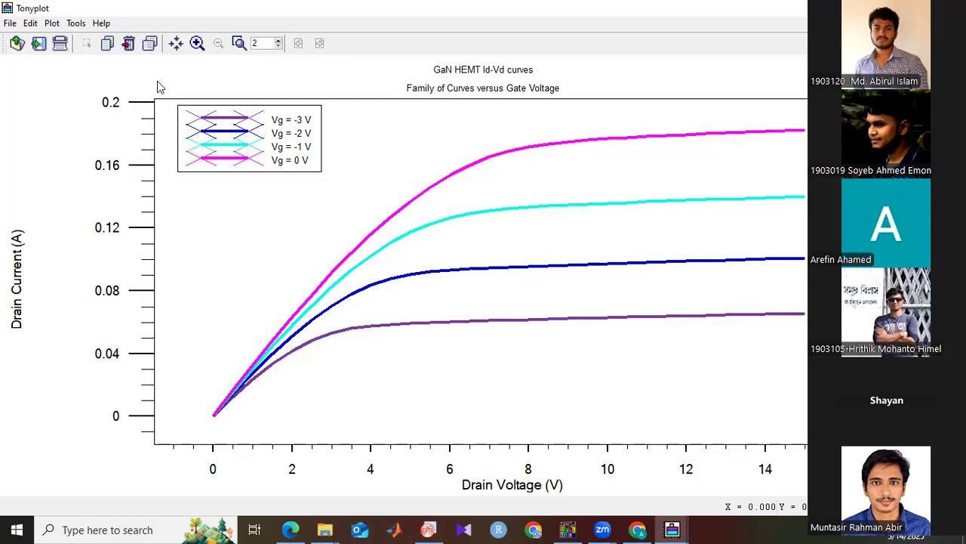
pyautogui.press('super+d')
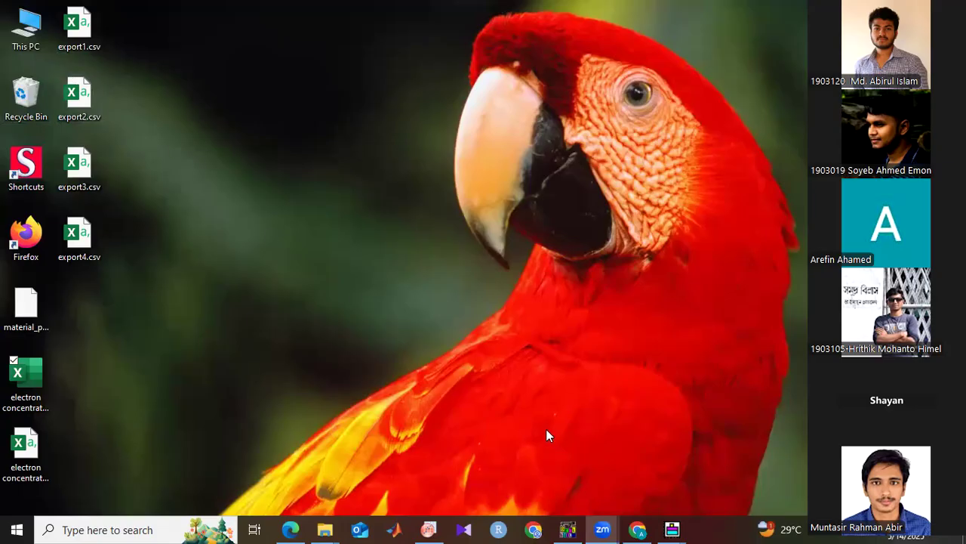
pyautogui.moveTo(672, 529)
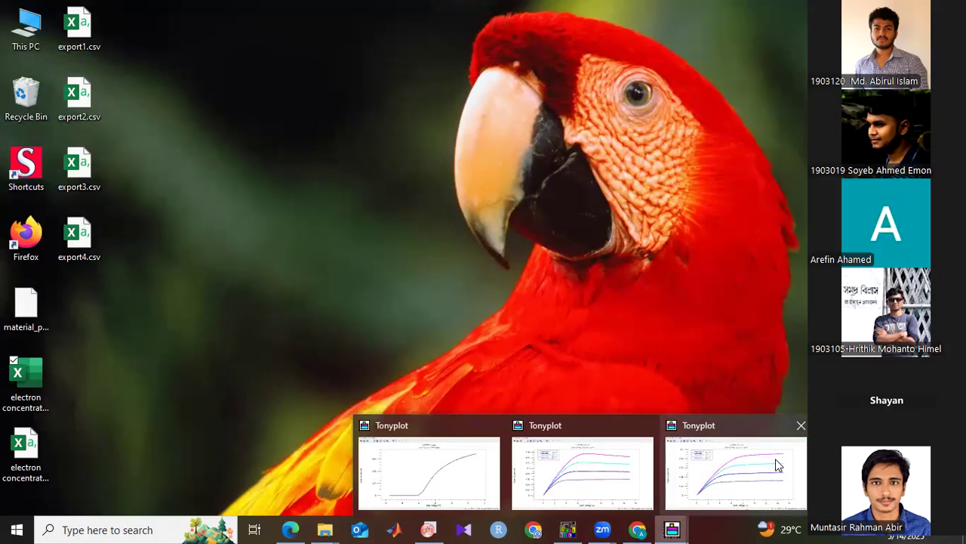
# Open export1.csv from the desktop in Excel and compare it with the GaN HEMT Id-Vd curves in Tonyplot
pyautogui.click(778, 464)
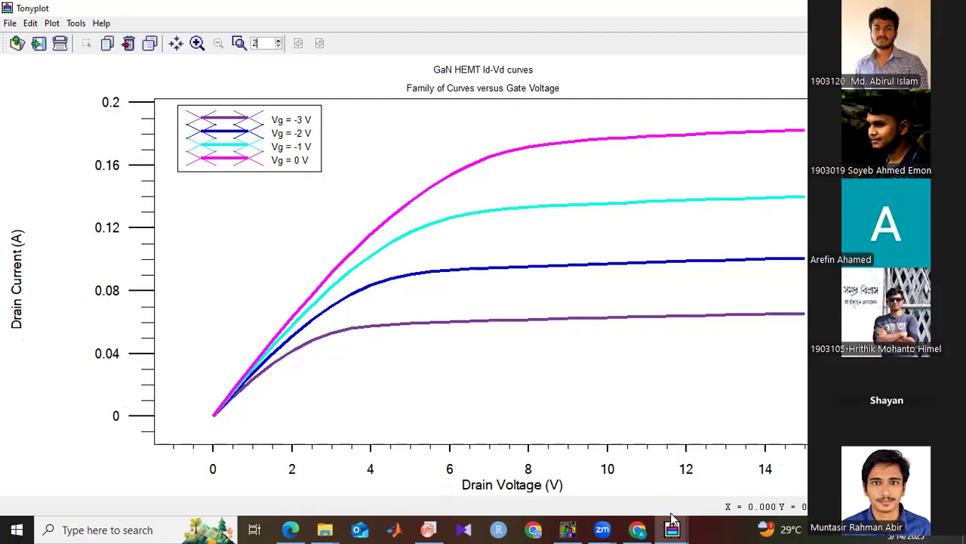
pyautogui.moveTo(672, 529)
pyautogui.press('super+d')
pyautogui.doubleClick(86, 31)
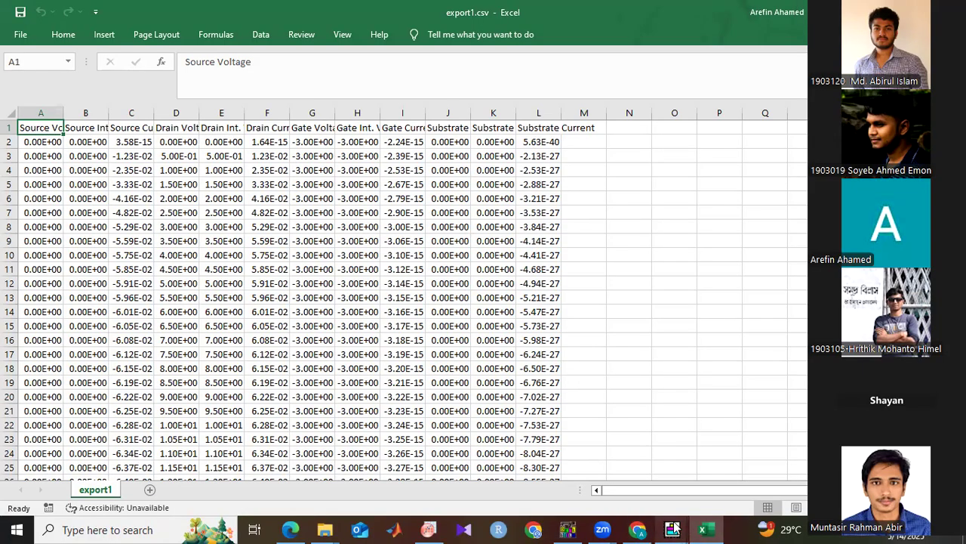
pyautogui.moveTo(673, 528)
pyautogui.click(391, 485)
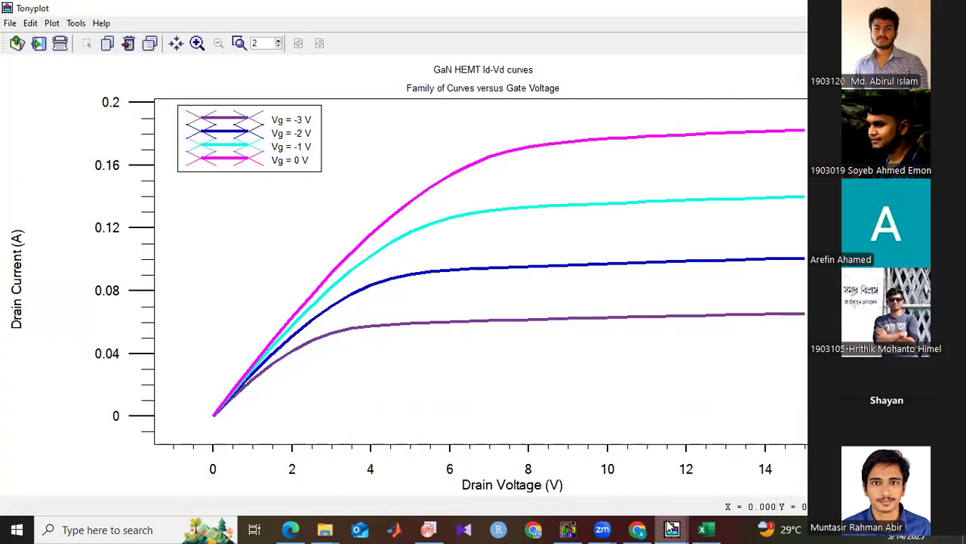
pyautogui.moveTo(672, 527)
pyautogui.moveTo(701, 529)
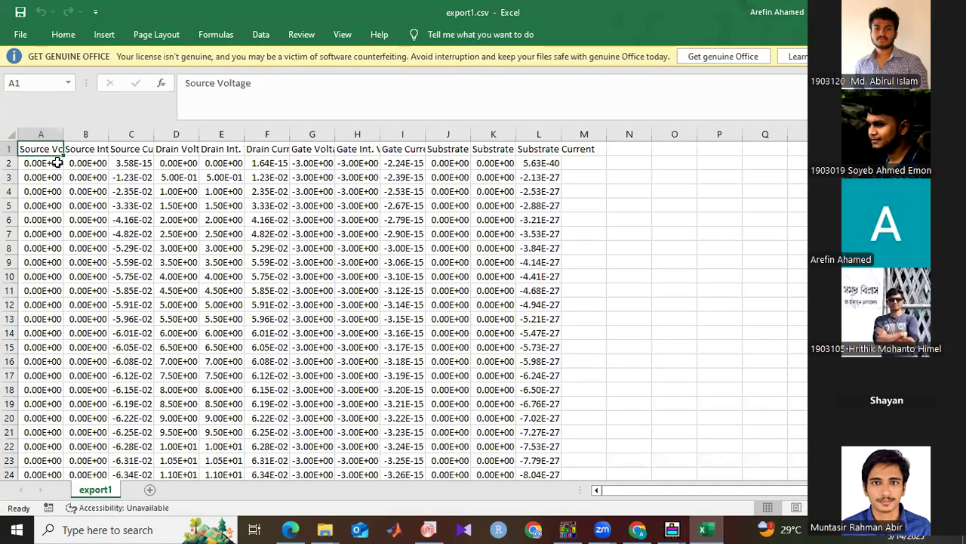
# Delete the three source columns A to C (voltage, internal voltage and current) from export1.csv
pyautogui.click(177, 127)
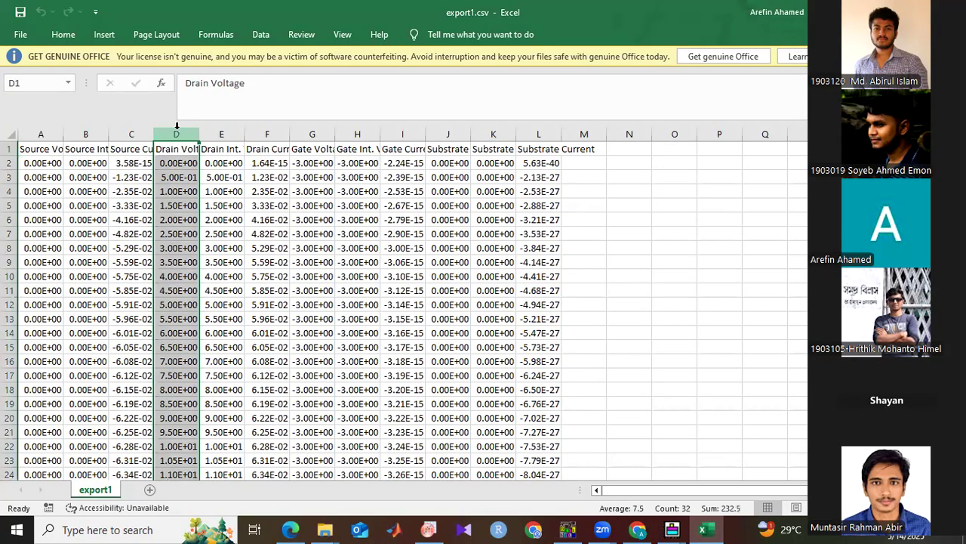
pyautogui.click(42, 133)
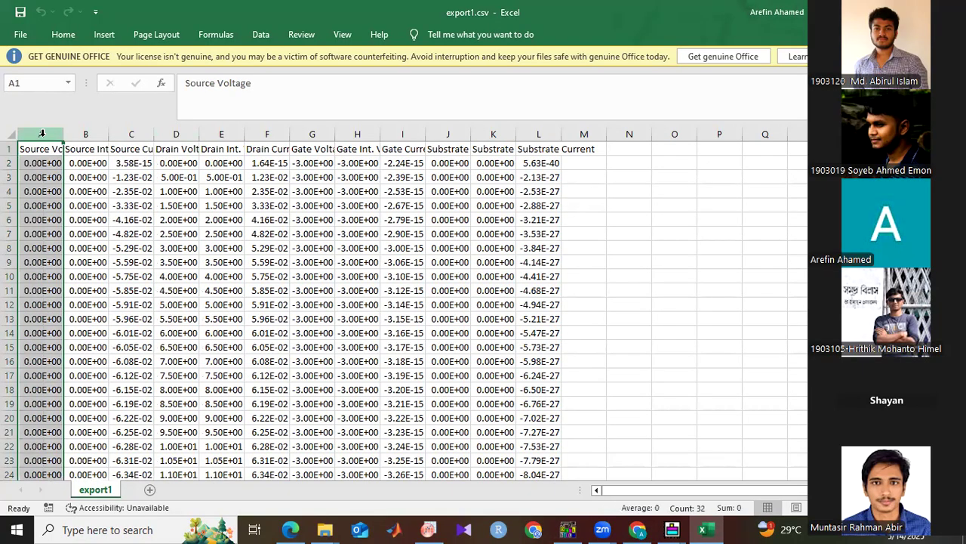
pyautogui.keyDown('ctrl'); pyautogui.click(83, 133); pyautogui.keyUp('ctrl')
pyautogui.keyDown('ctrl'); pyautogui.click(133, 134); pyautogui.keyUp('ctrl')
pyautogui.rightClick(134, 136)
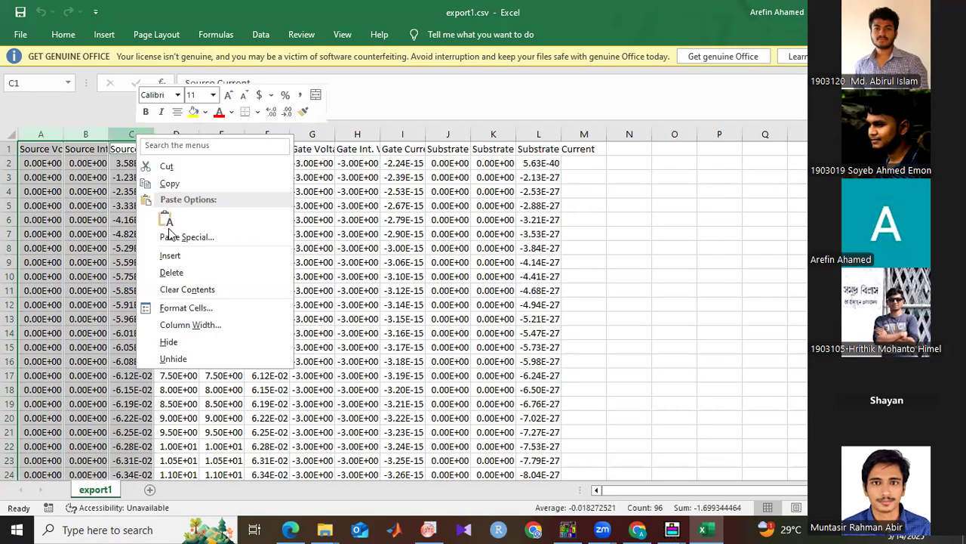
pyautogui.click(172, 271)
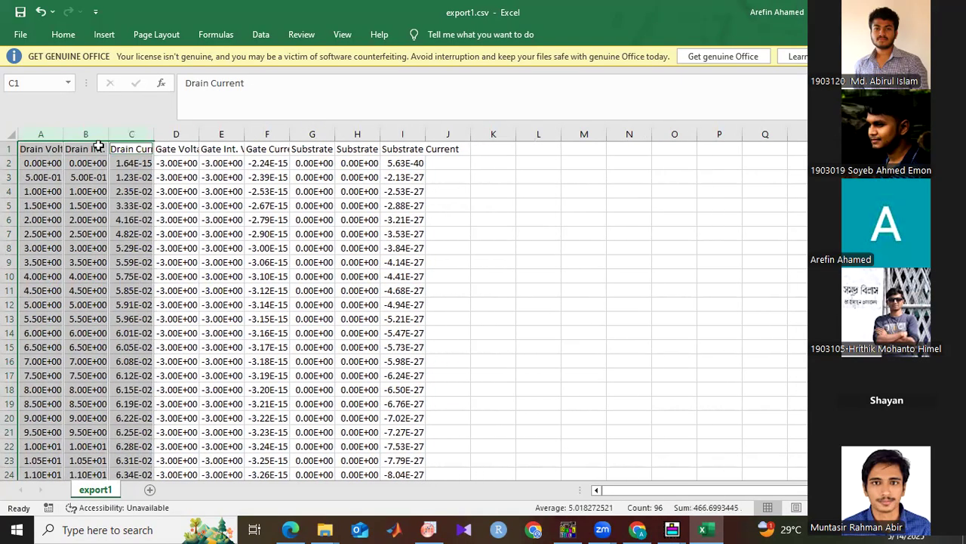
# Delete the Drain Int. Voltage column B from export1.csv, keeping Drain Voltage and Drain Current next to each other
pyautogui.click(39, 130)
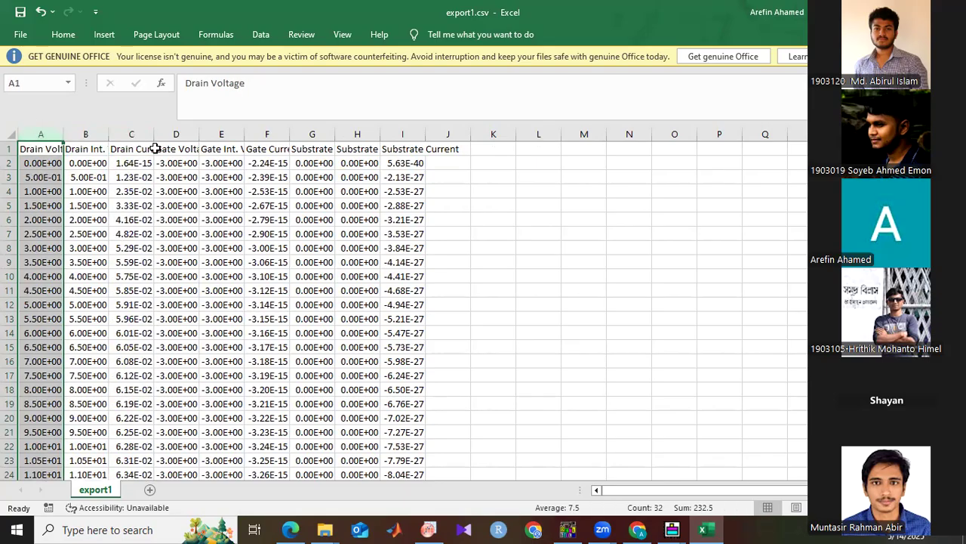
pyautogui.click(91, 134)
pyautogui.rightClick(91, 135)
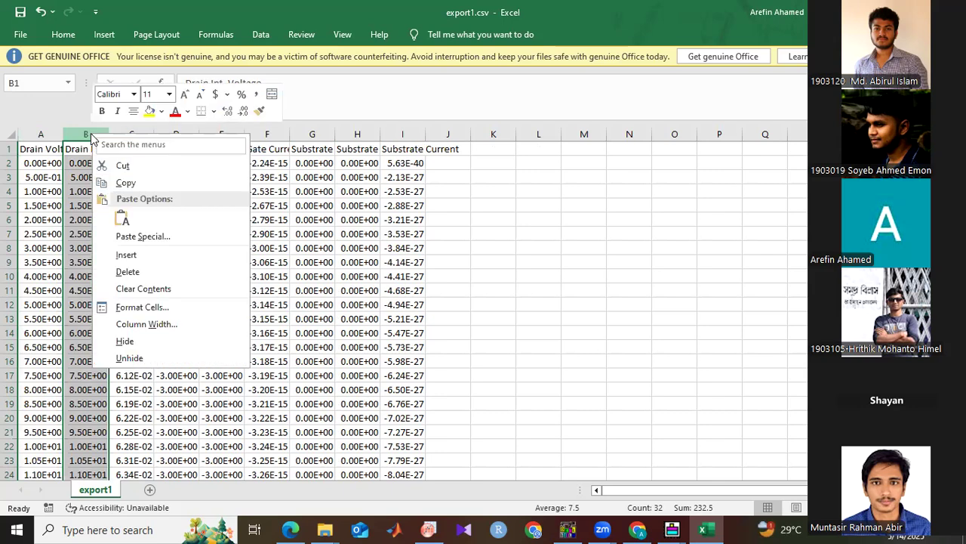
pyautogui.click(127, 271)
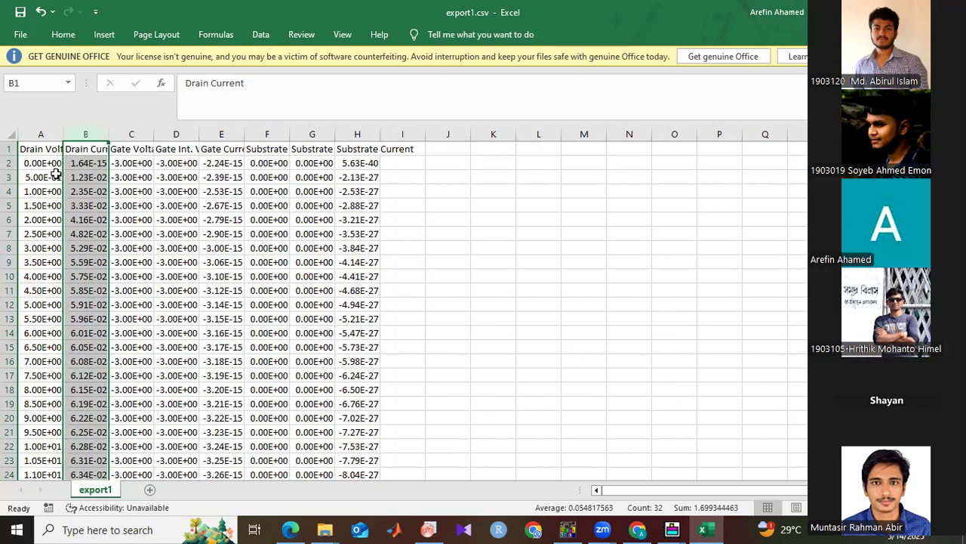
# Clear the contents of the gate and substrate columns C to H in export1.csv
pyautogui.click(133, 134)
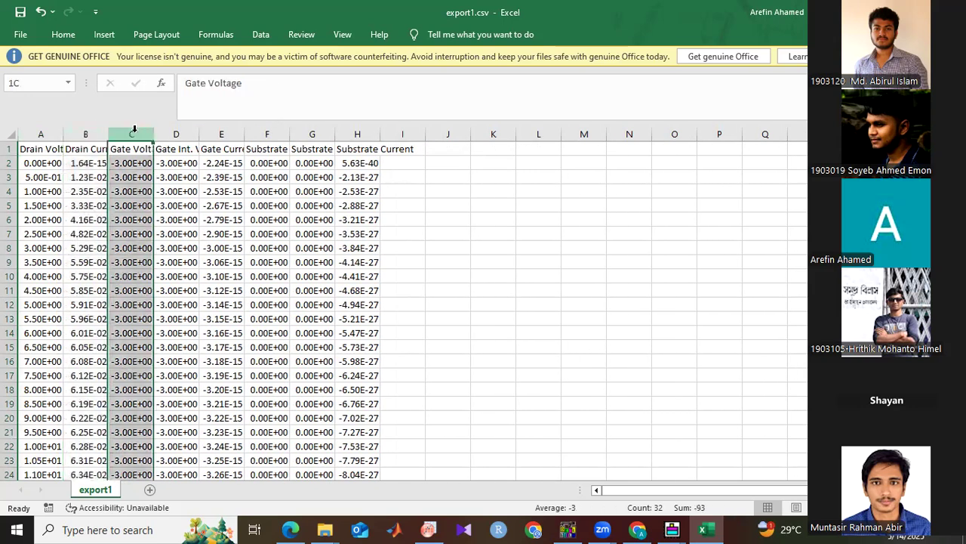
pyautogui.keyDown('ctrl'); pyautogui.click(176, 134); pyautogui.keyUp('ctrl')
pyautogui.keyDown('ctrl'); pyautogui.click(222, 133); pyautogui.keyUp('ctrl')
pyautogui.keyDown('ctrl'); pyautogui.click(267, 133); pyautogui.keyUp('ctrl')
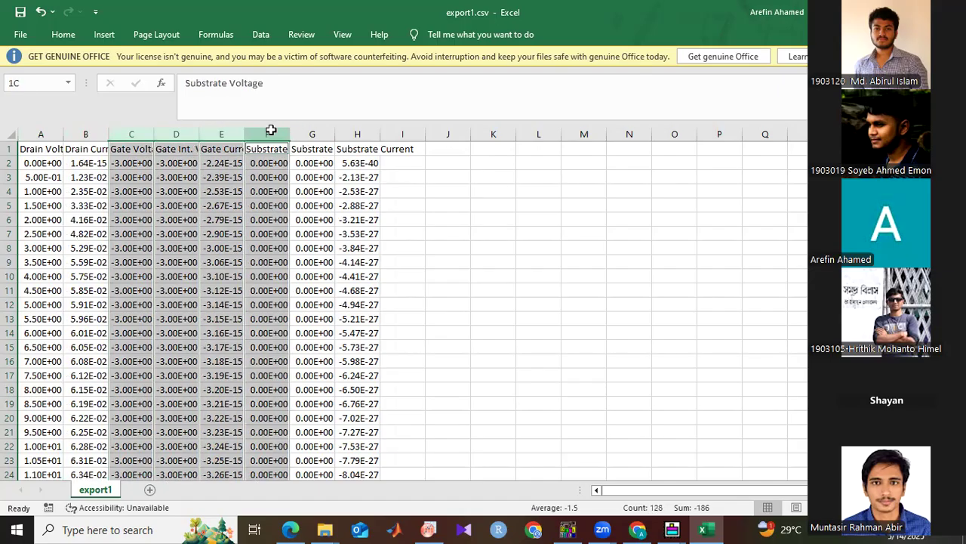
pyautogui.keyDown('ctrl'); pyautogui.click(306, 134); pyautogui.keyUp('ctrl')
pyautogui.keyDown('ctrl'); pyautogui.click(342, 134); pyautogui.keyUp('ctrl')
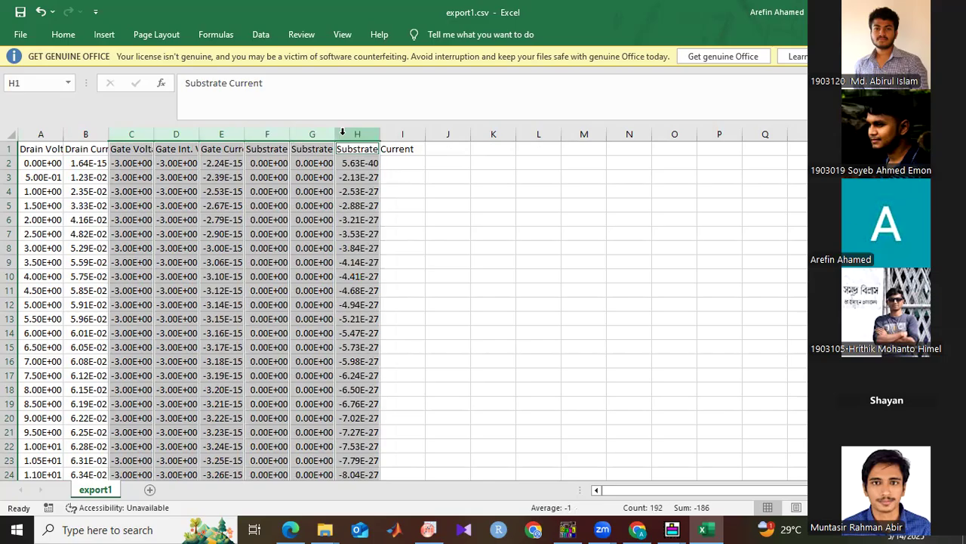
pyautogui.rightClick(342, 133)
pyautogui.click(391, 288)
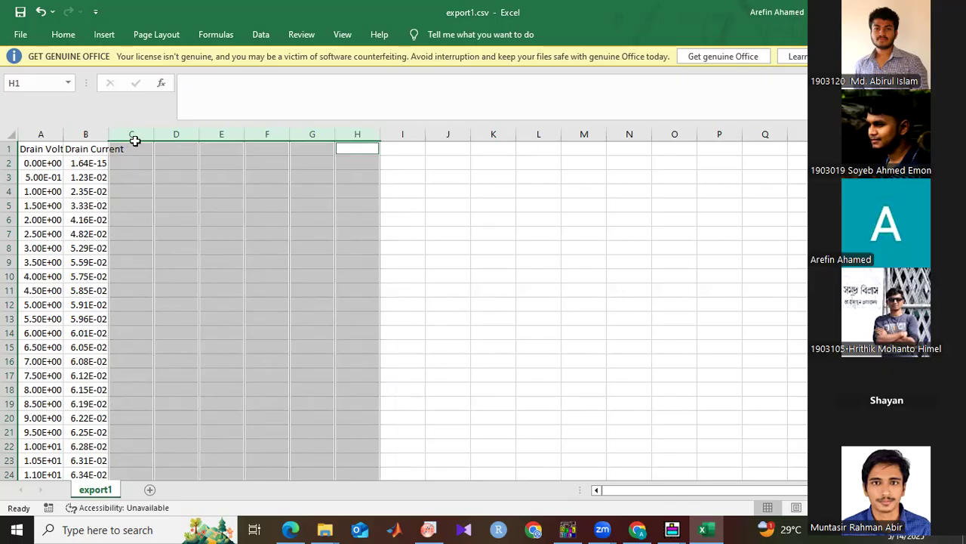
# Widen column B and change its header in B1 to "Drain Current( 0v)"
pyautogui.moveTo(108, 135); pyautogui.dragTo(194, 139)
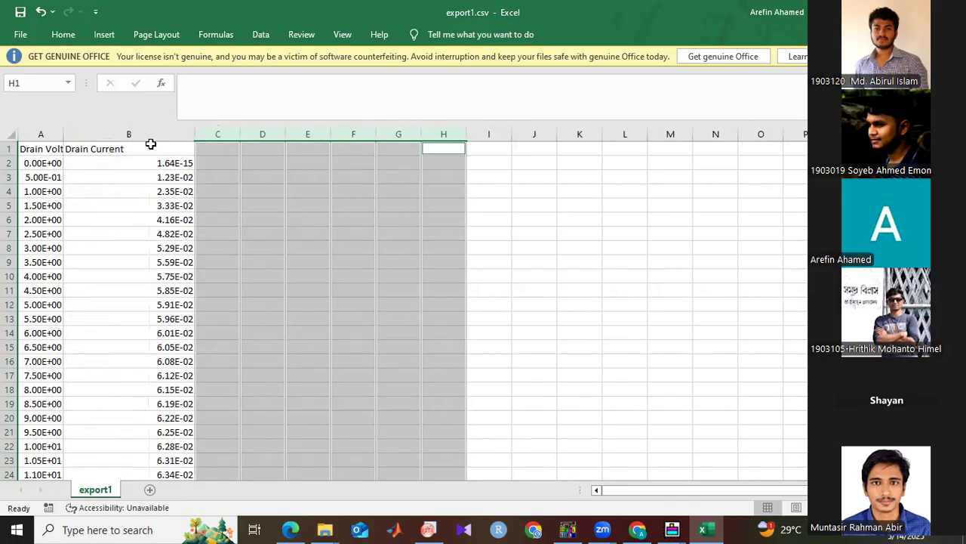
pyautogui.click(140, 148)
pyautogui.doubleClick(137, 149)
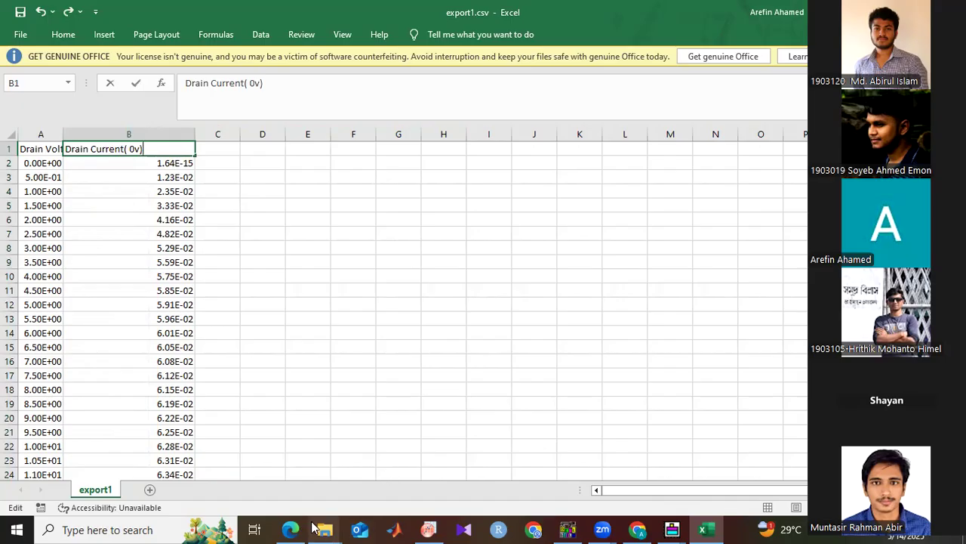
# Open export2.csv from the desktop in Excel and compare it with the Id-Vd curves in Tonyplot
pyautogui.moveTo(320, 524)
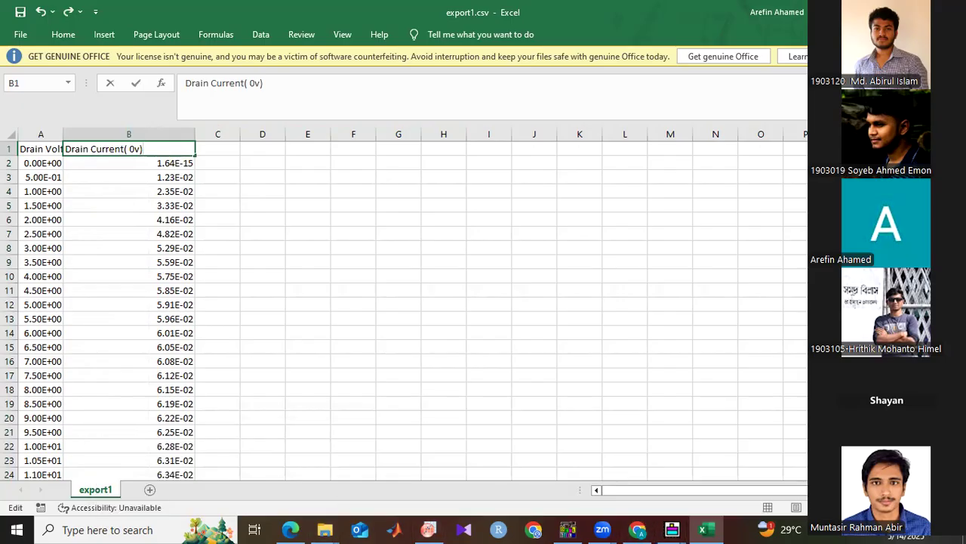
pyautogui.click(672, 529)
pyautogui.press('super+d')
pyautogui.click(55, 95)
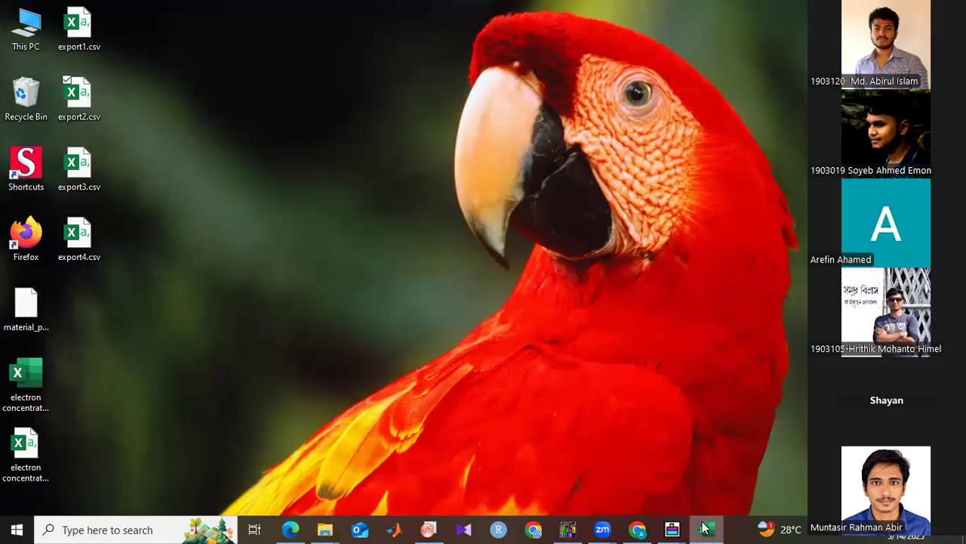
pyautogui.moveTo(704, 527)
pyautogui.click(691, 487)
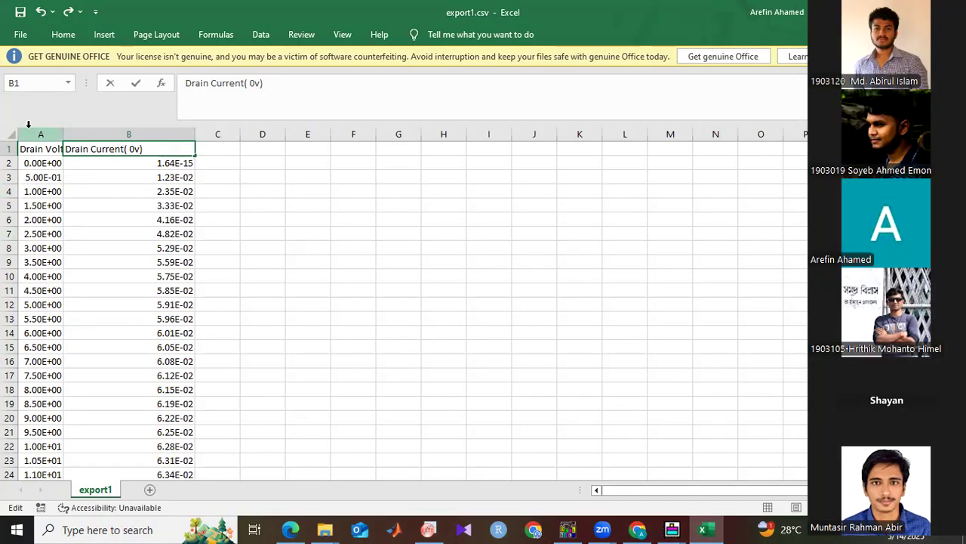
pyautogui.click(205, 148)
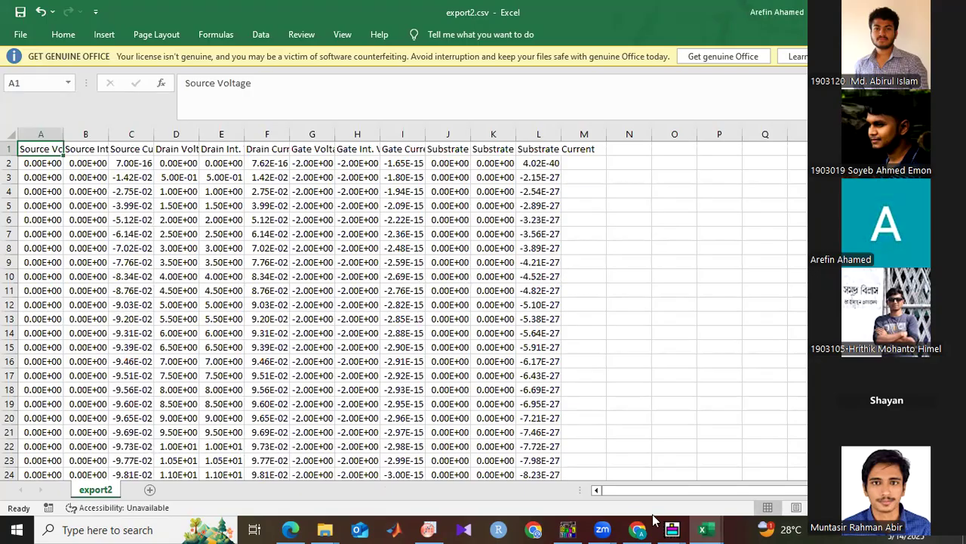
pyautogui.moveTo(672, 528)
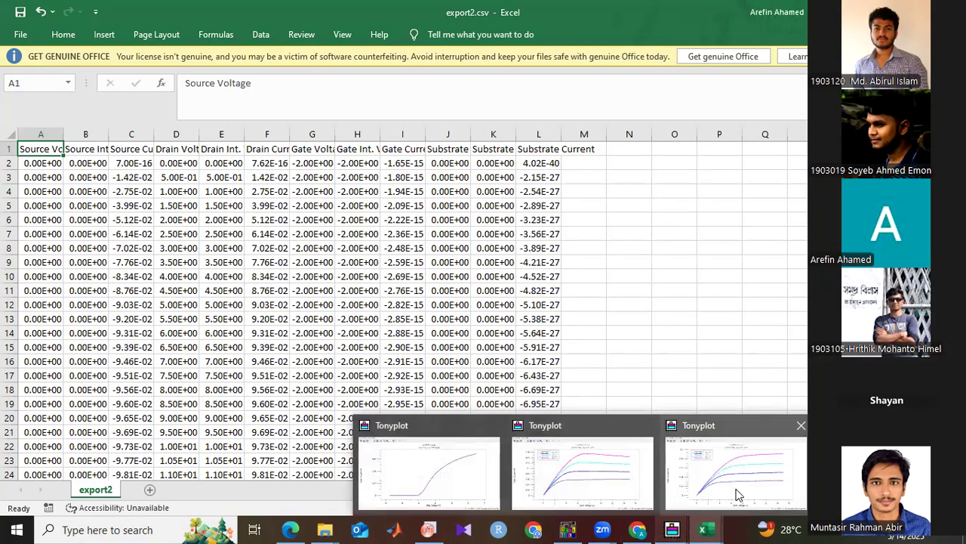
pyautogui.click(738, 494)
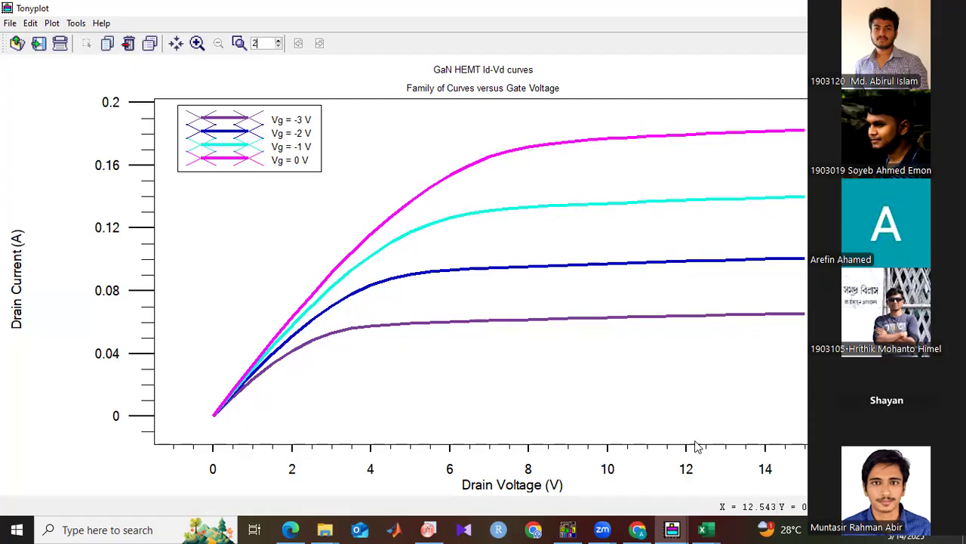
pyautogui.moveTo(704, 529)
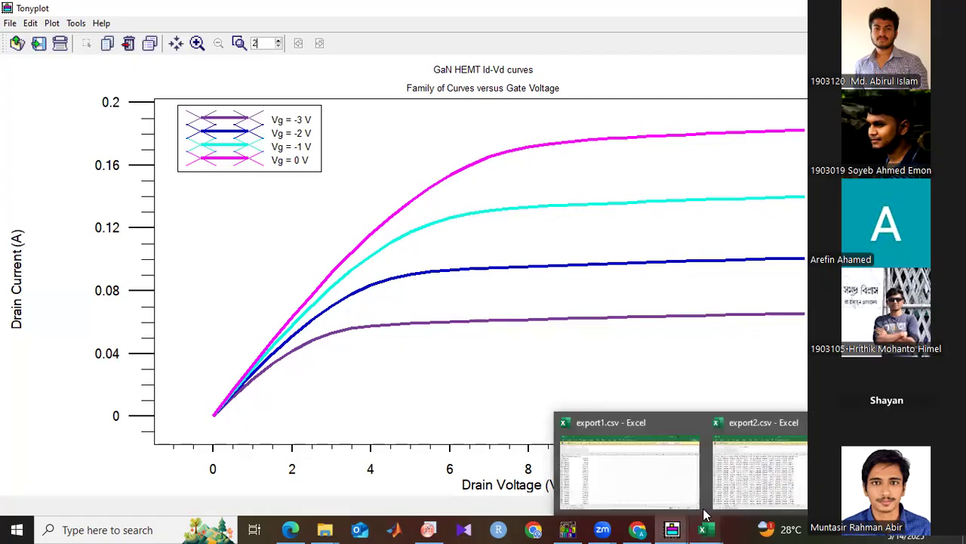
pyautogui.click(756, 483)
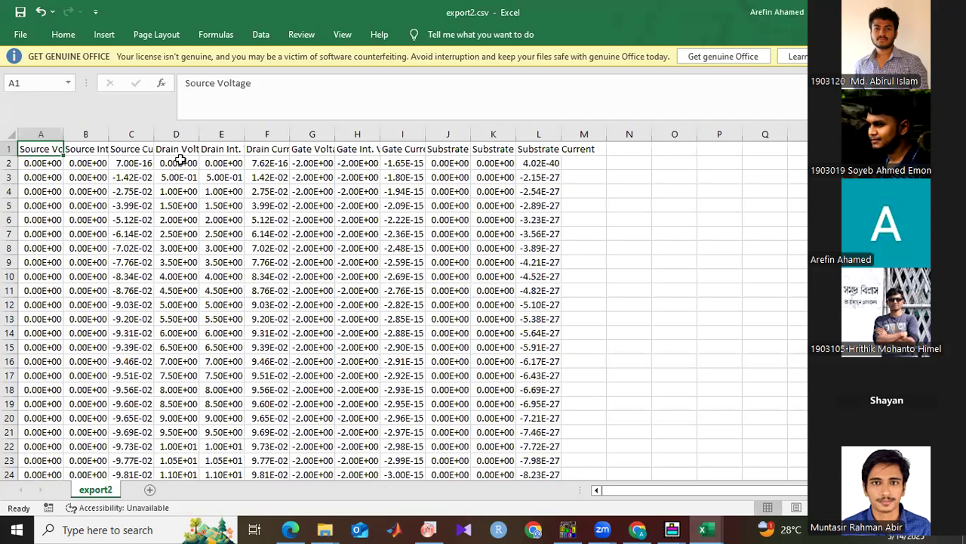
# Copy the Drain Current column F of export2.csv into column C of export1.csv
pyautogui.click(263, 133)
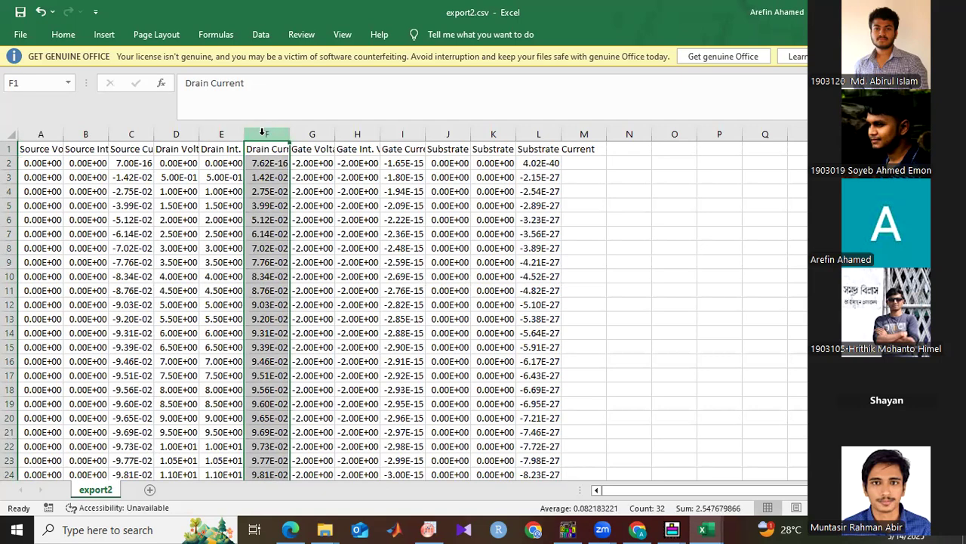
pyautogui.hotkey('ctrl', 'c')
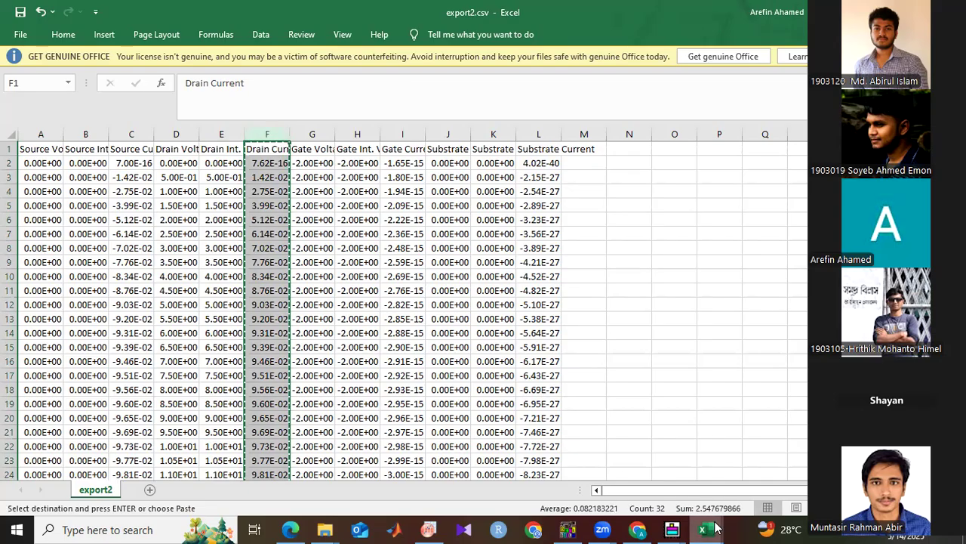
pyautogui.moveTo(715, 528)
pyautogui.click(650, 491)
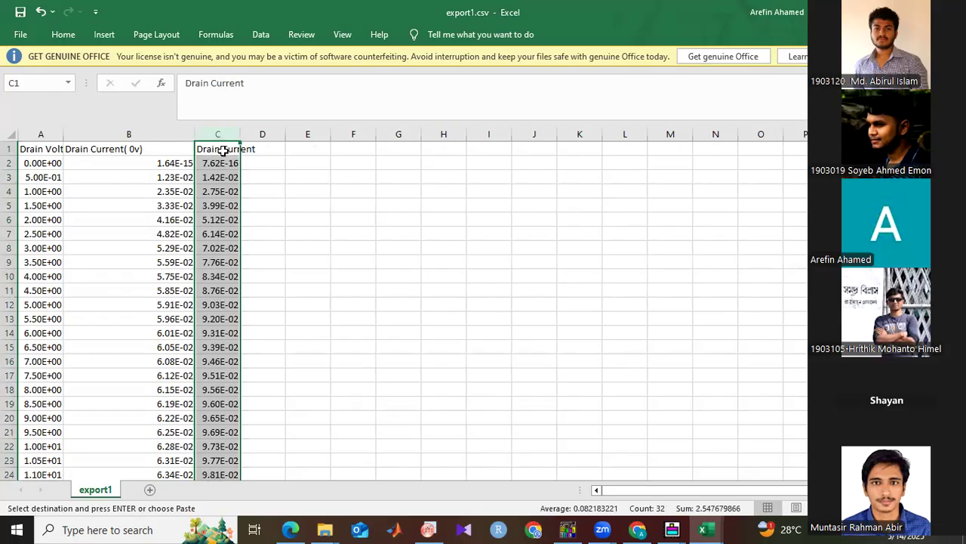
# Widen column C and change its header in C1 to "Drain Current (-2V)"
pyautogui.moveTo(236, 143); pyautogui.dragTo(298, 144)
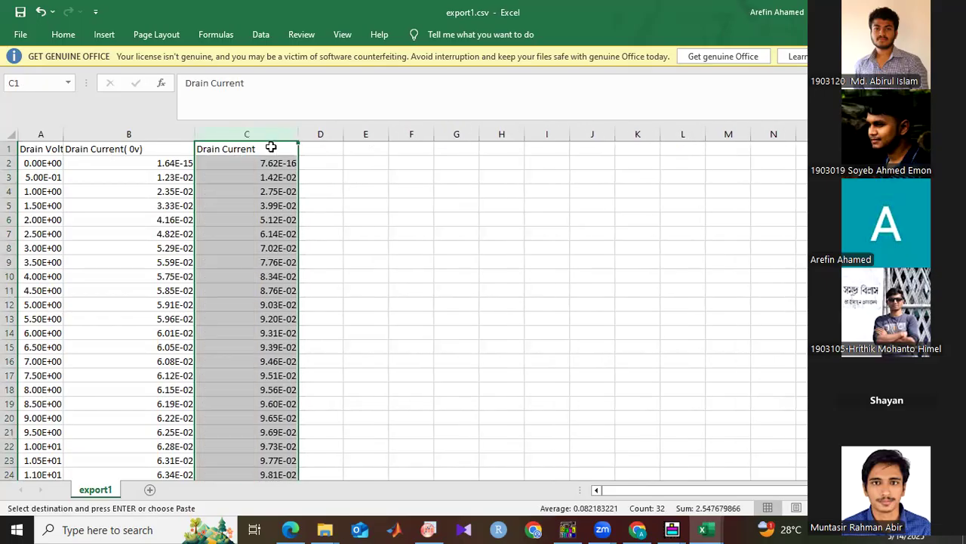
pyautogui.doubleClick(269, 149)
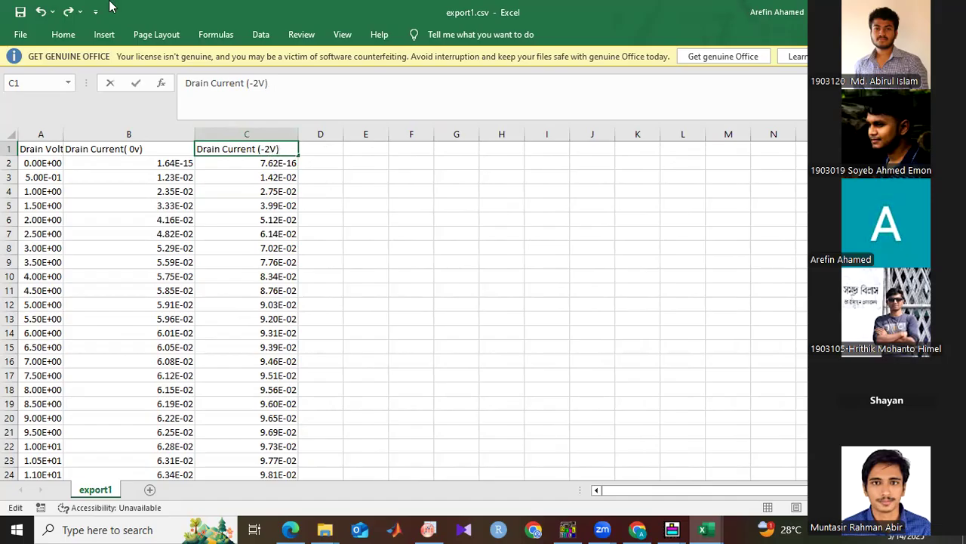
pyautogui.click(314, 149)
pyautogui.click(375, 148)
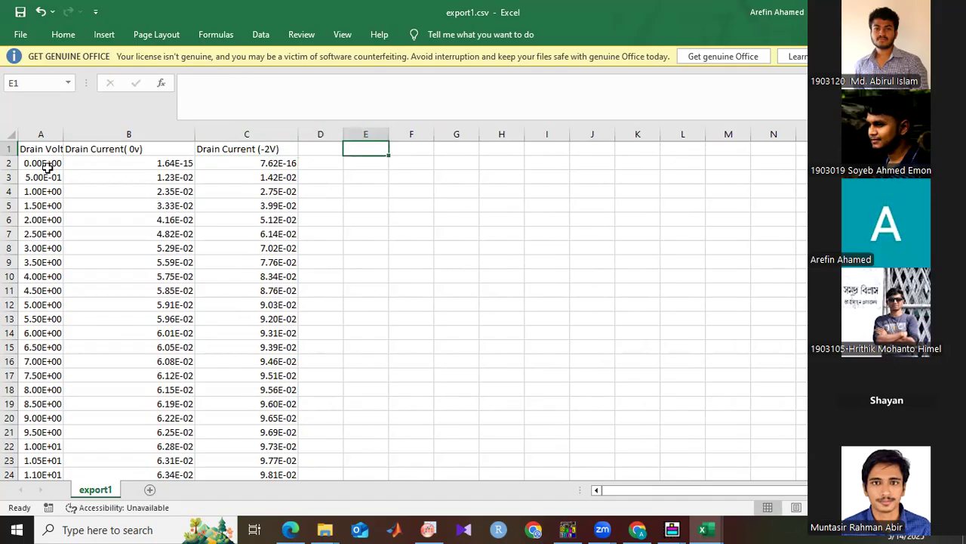
# Review the combined drain current data down to the last row and save export1.csv, keeping the CSV format
pyautogui.scroll(-6, 203, 234)
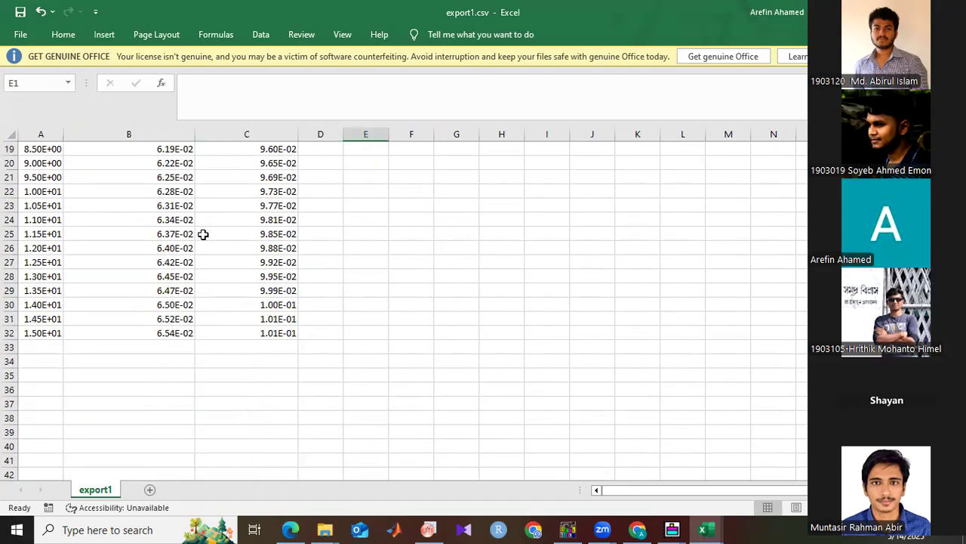
pyautogui.scroll(6, 185, 264)
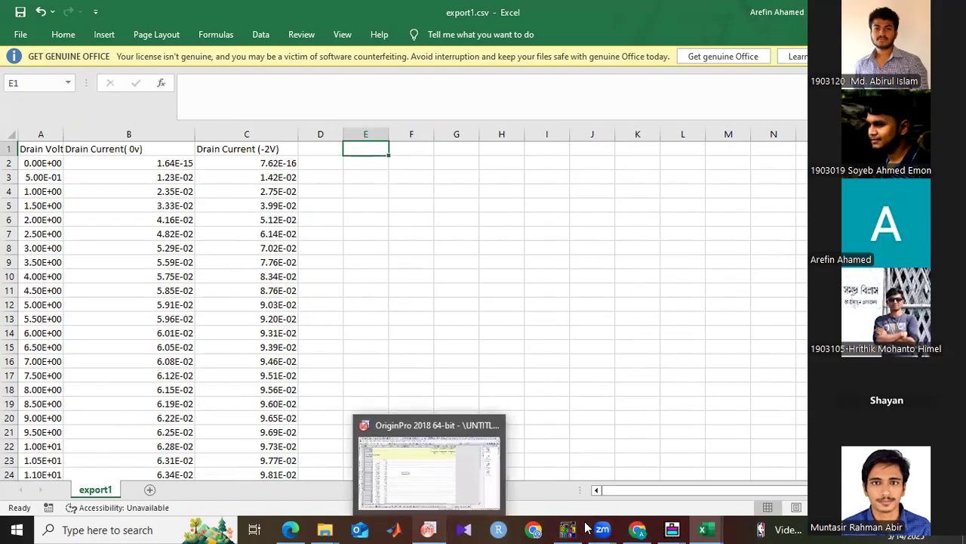
pyautogui.click(20, 15)
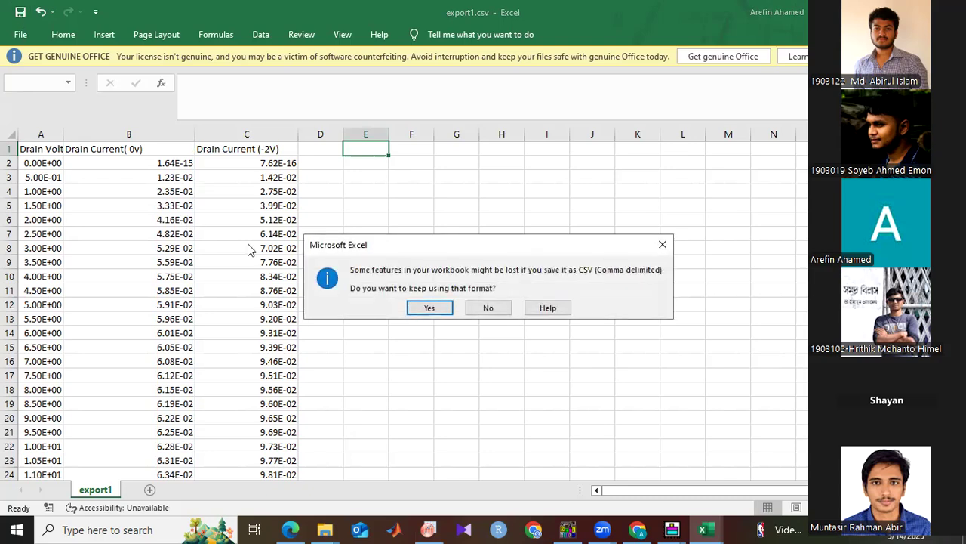
pyautogui.click(429, 309)
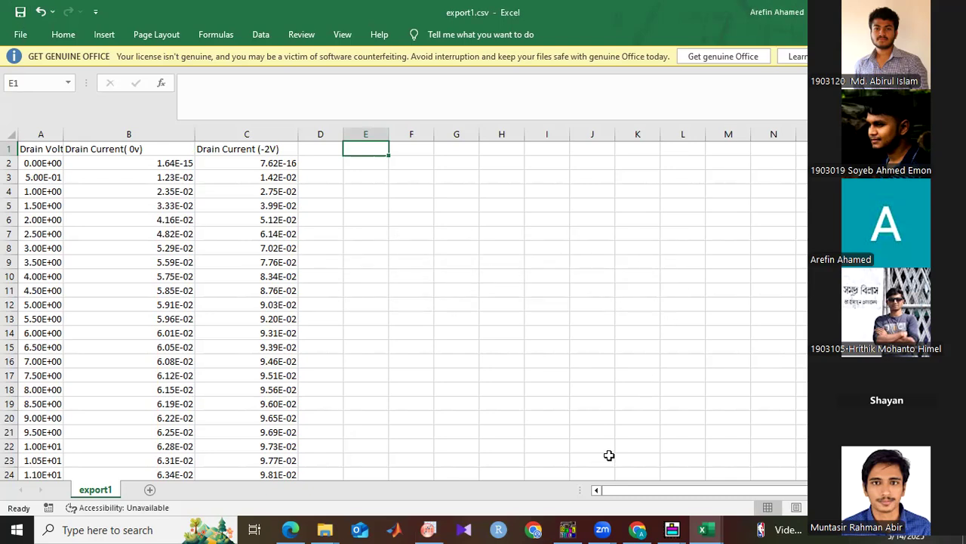
# Switch to OriginPro and start a new project, discarding the changes to the untitled electron concentration project
pyautogui.click(428, 529)
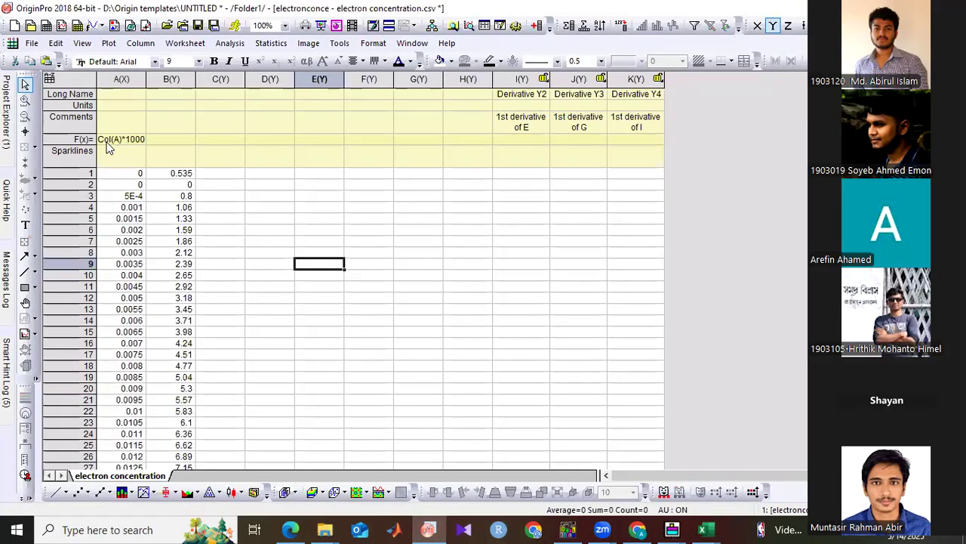
pyautogui.click(32, 46)
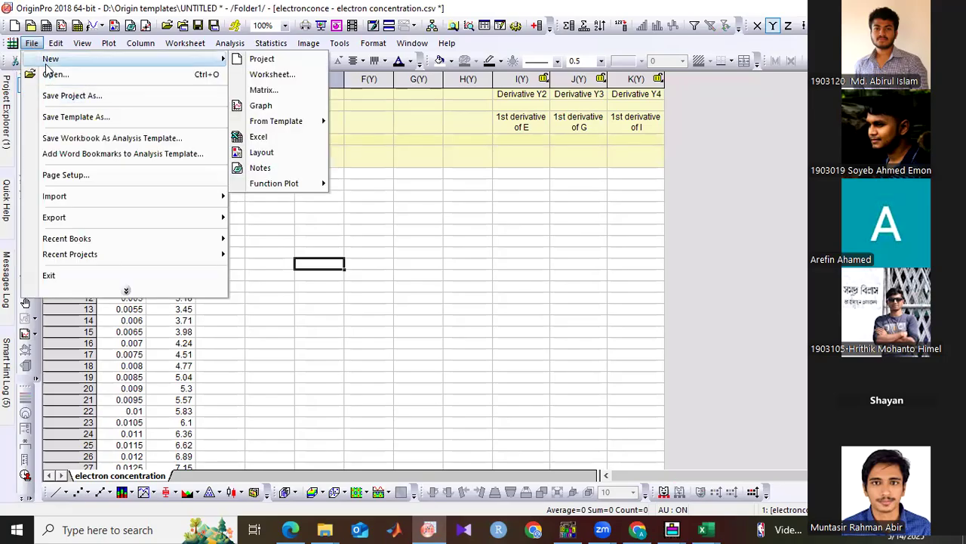
pyautogui.click(215, 73)
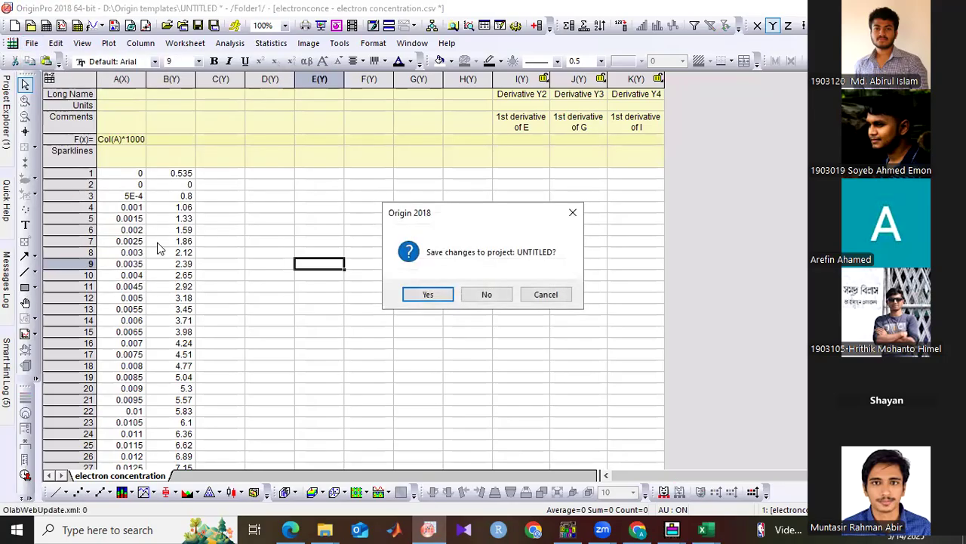
pyautogui.click(475, 297)
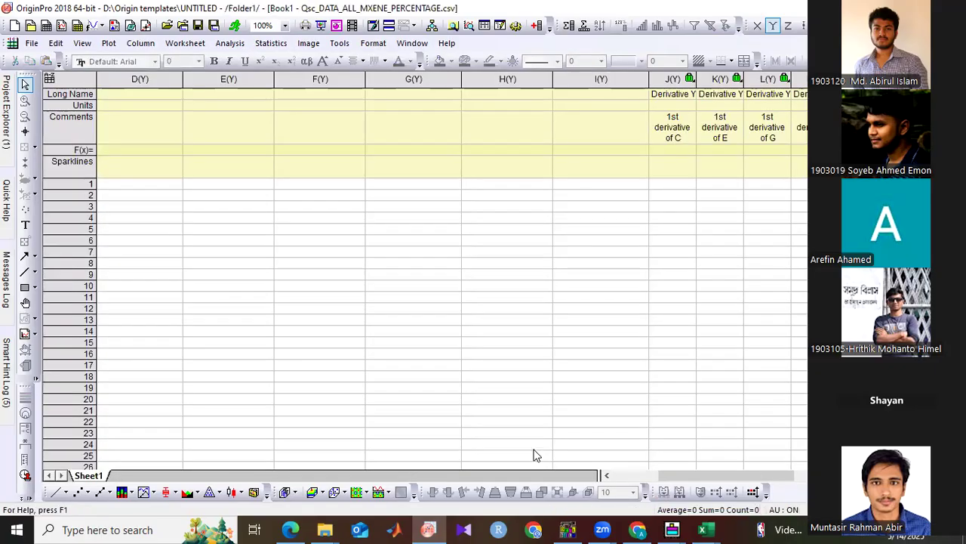
# Import export1.csv from the desktop into Sheet1 of the empty workbook as comma-delimited data with the default import options
pyautogui.moveTo(668, 470); pyautogui.dragTo(631, 470)
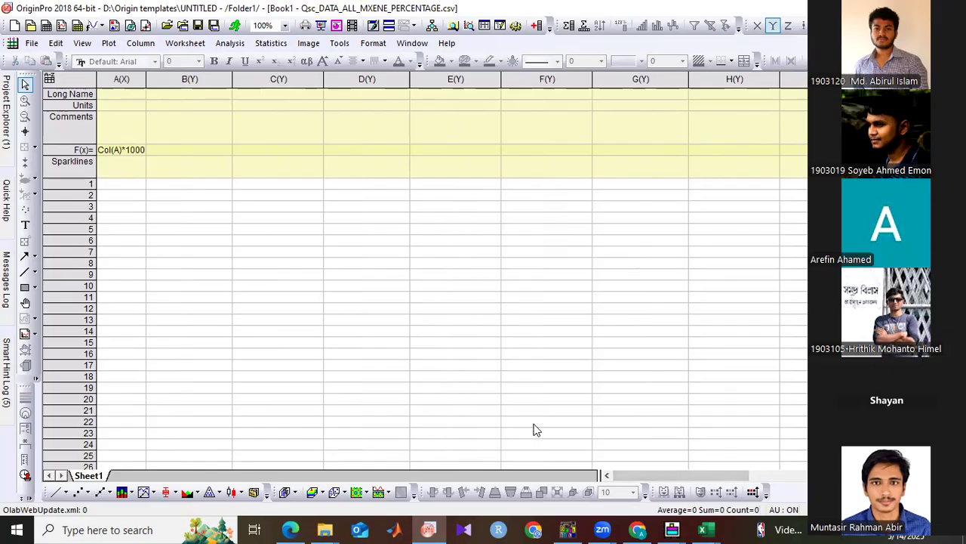
pyautogui.click(34, 43)
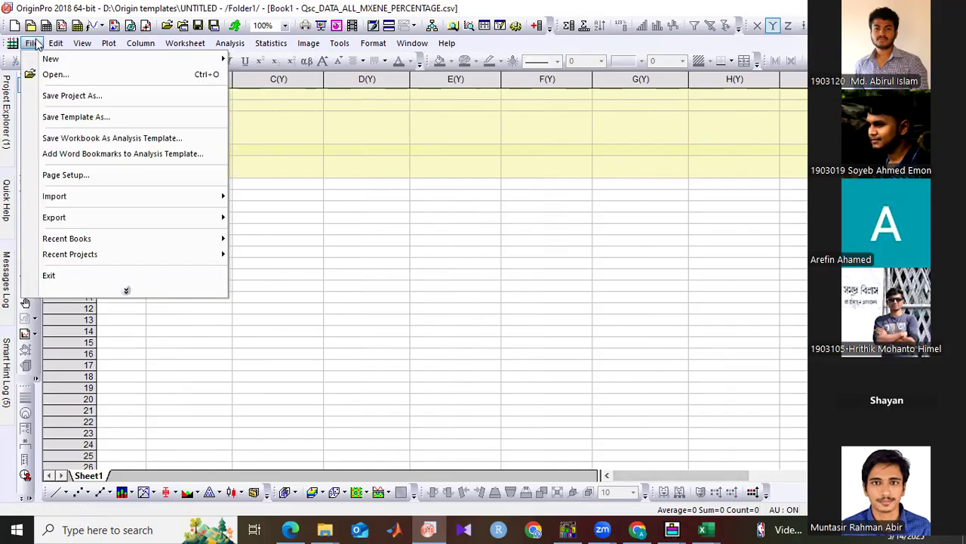
pyautogui.press('Right')
pyautogui.click(31, 43)
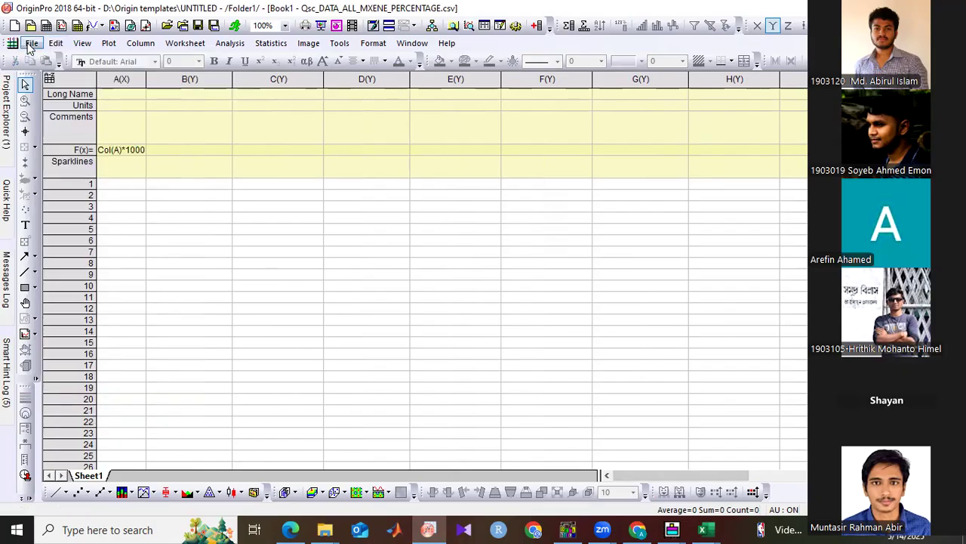
pyautogui.click(32, 43)
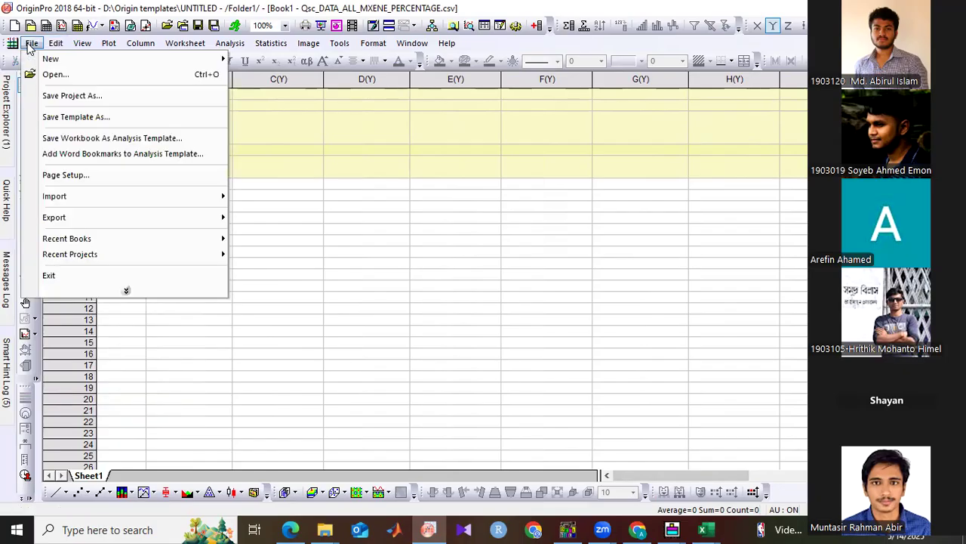
pyautogui.click(59, 198)
pyautogui.click(287, 233)
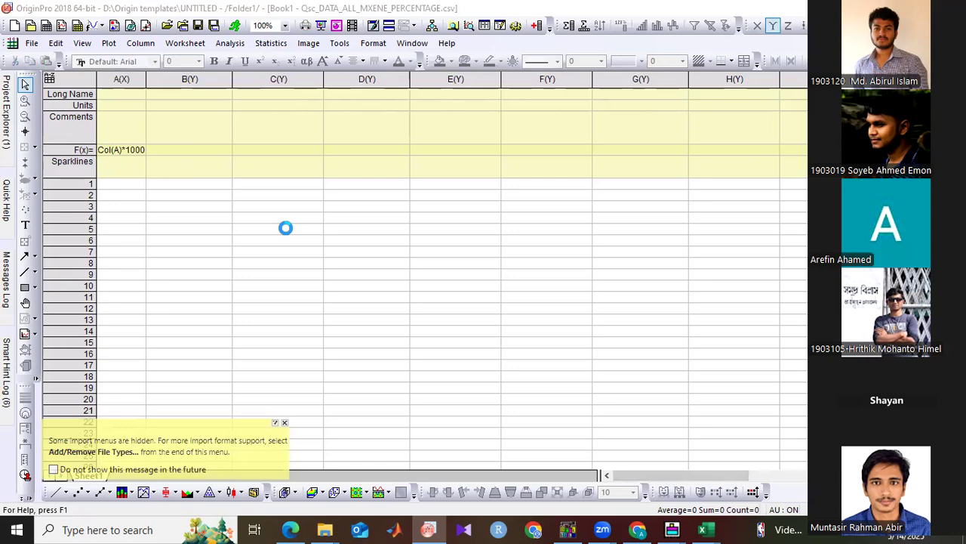
pyautogui.click(397, 240)
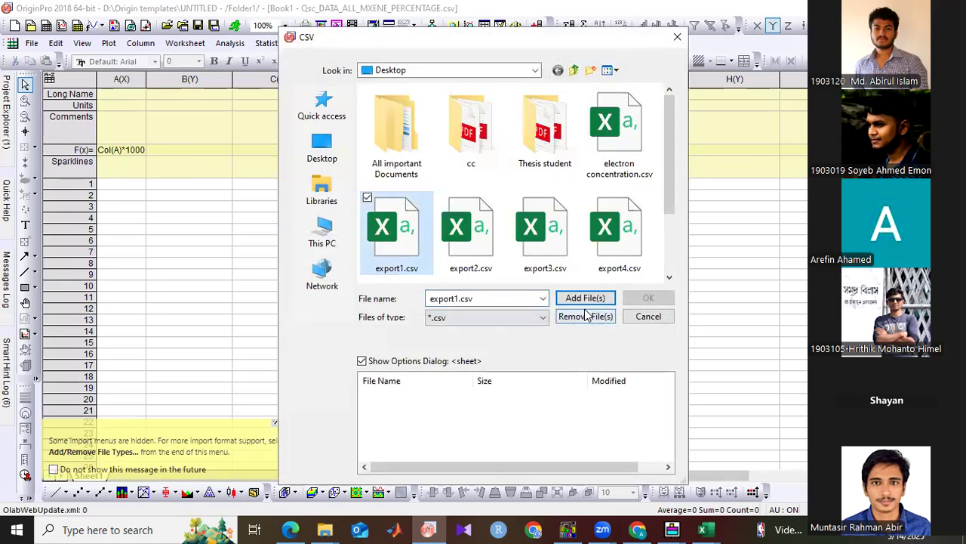
pyautogui.click(585, 298)
pyautogui.click(640, 299)
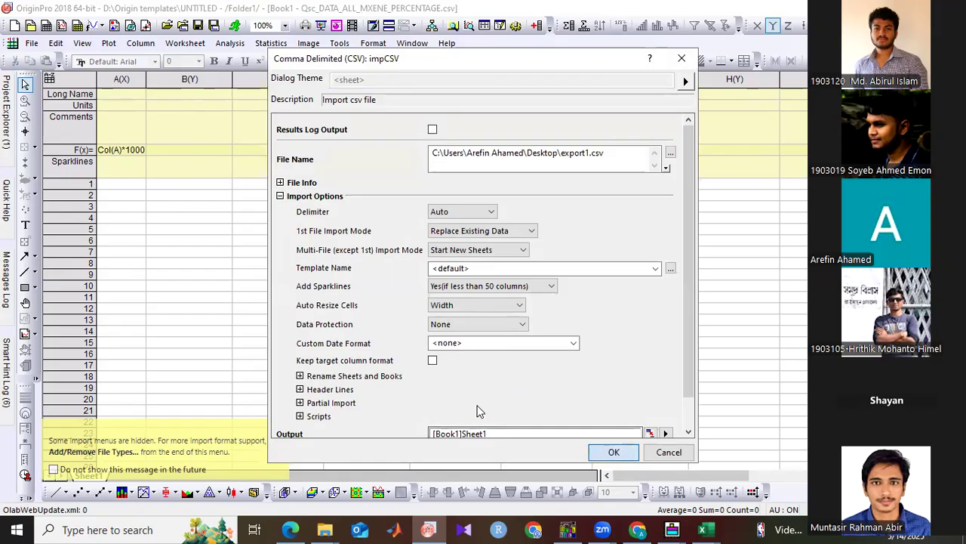
pyautogui.click(614, 453)
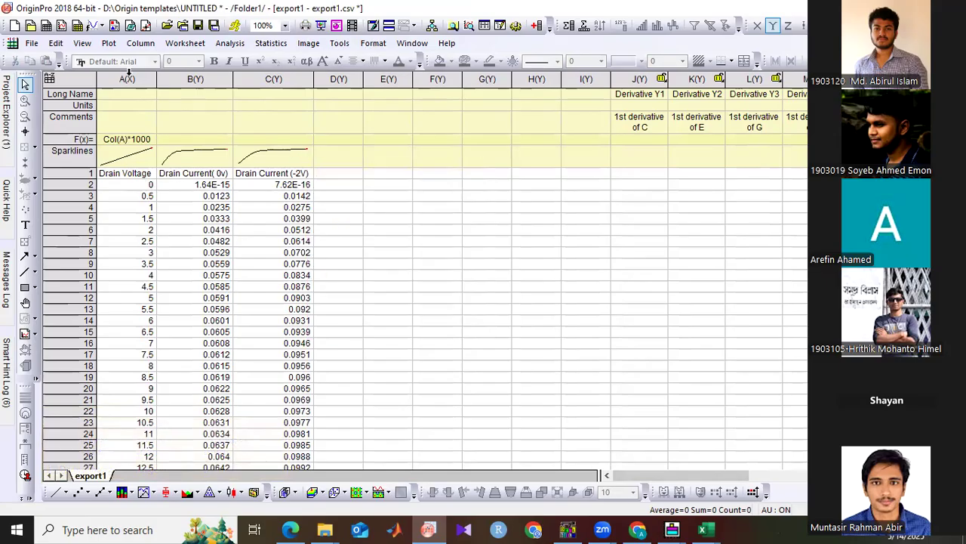
# Plot the Drain Current (0v) column B against drain voltage as a scatter graph
pyautogui.click(196, 79)
pyautogui.rightClick(199, 81)
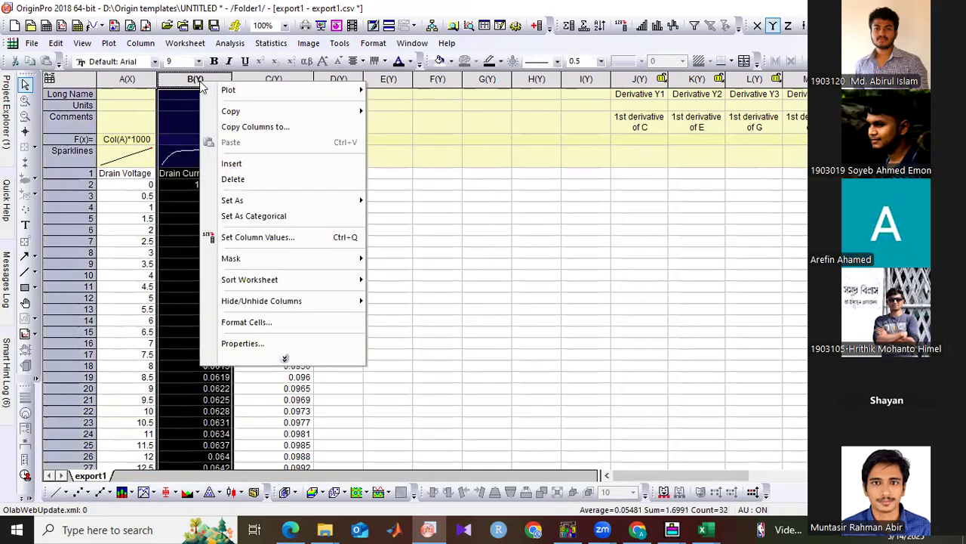
pyautogui.moveTo(243, 96)
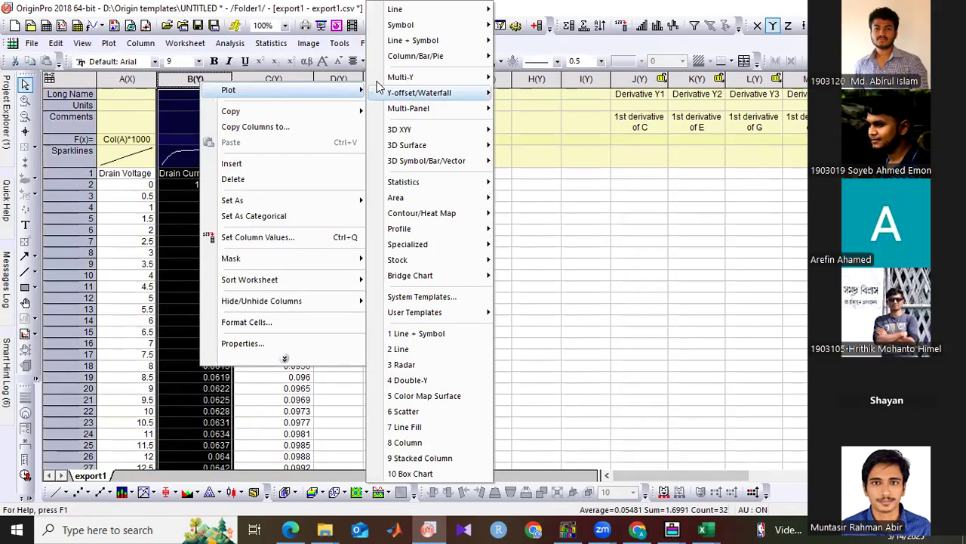
pyautogui.moveTo(413, 40)
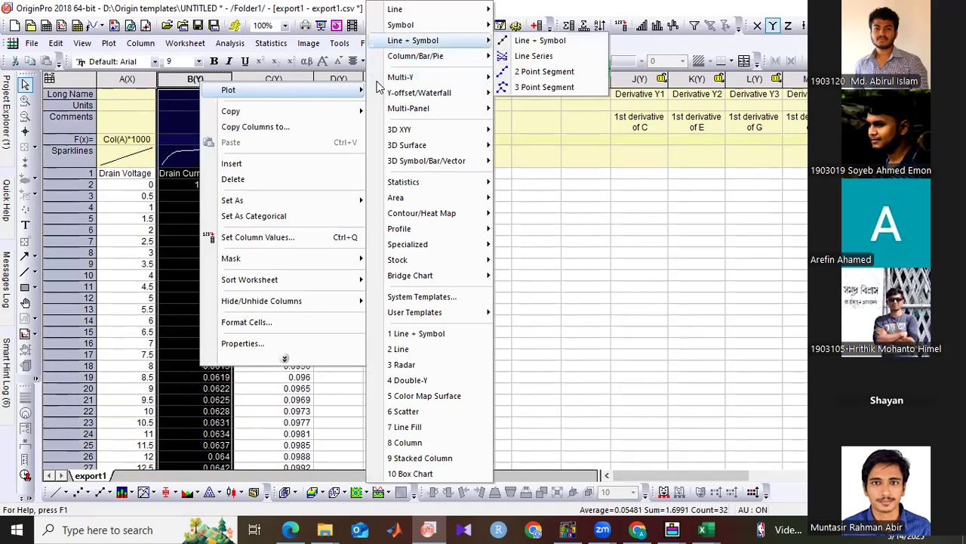
pyautogui.moveTo(400, 24)
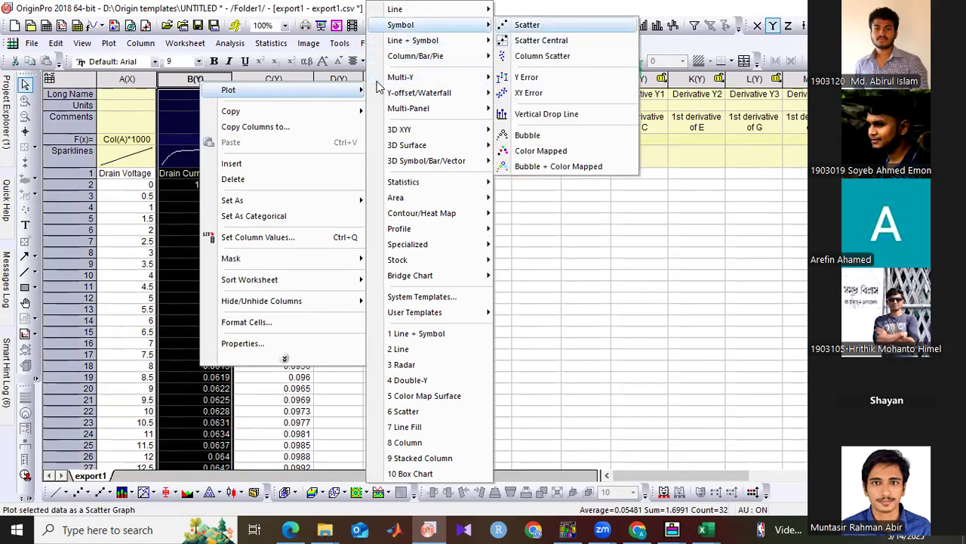
pyautogui.click(527, 25)
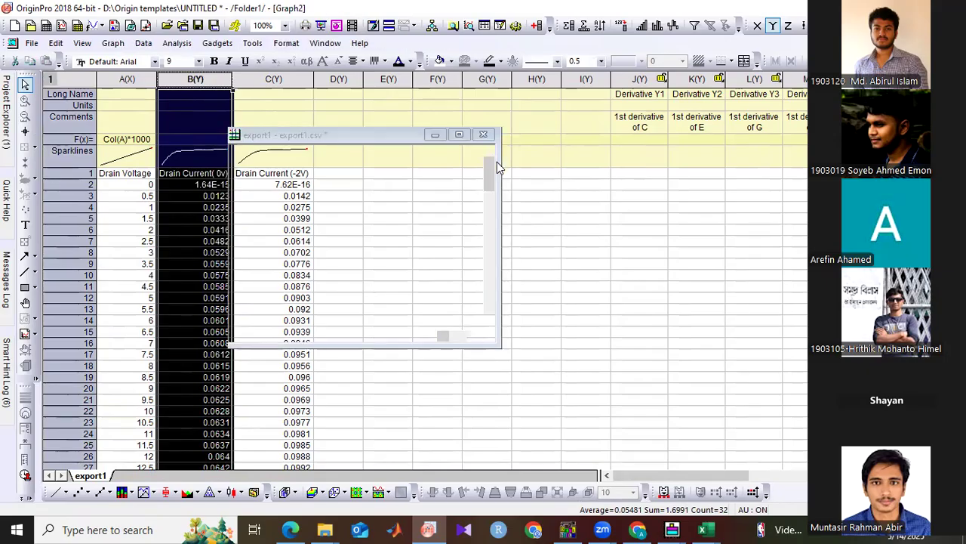
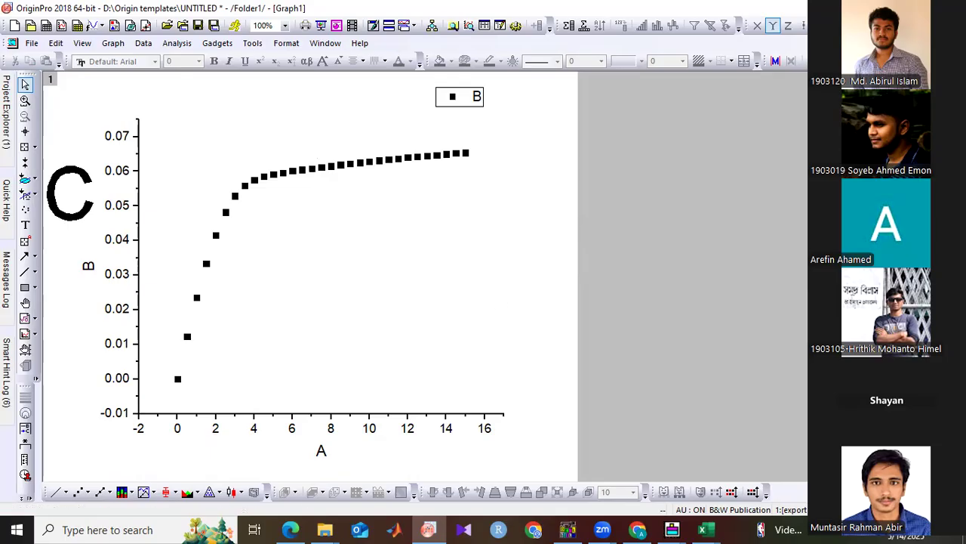
# Restore the graph window to a smaller size and arrange it side by side with the export1 worksheet
pyautogui.click(944, 43)
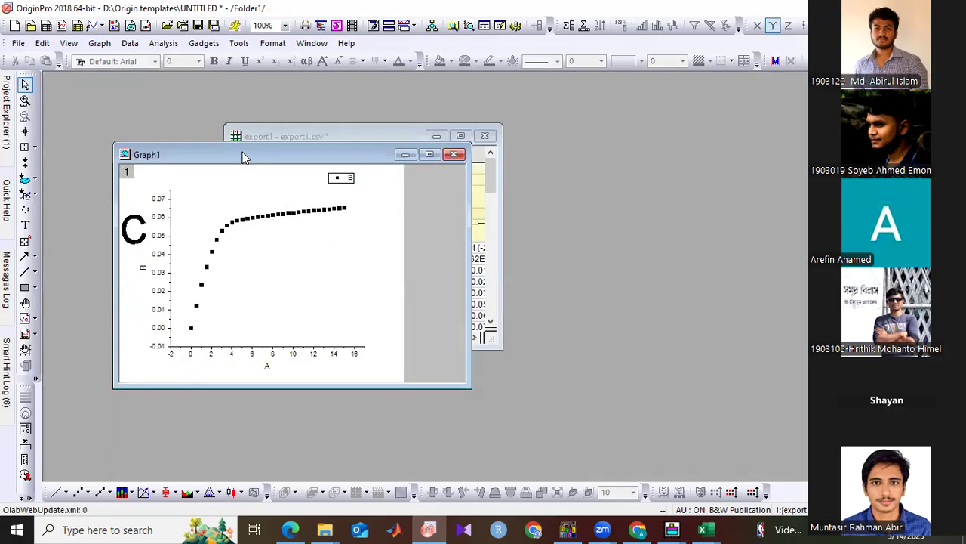
pyautogui.moveTo(253, 154); pyautogui.dragTo(670, 148)
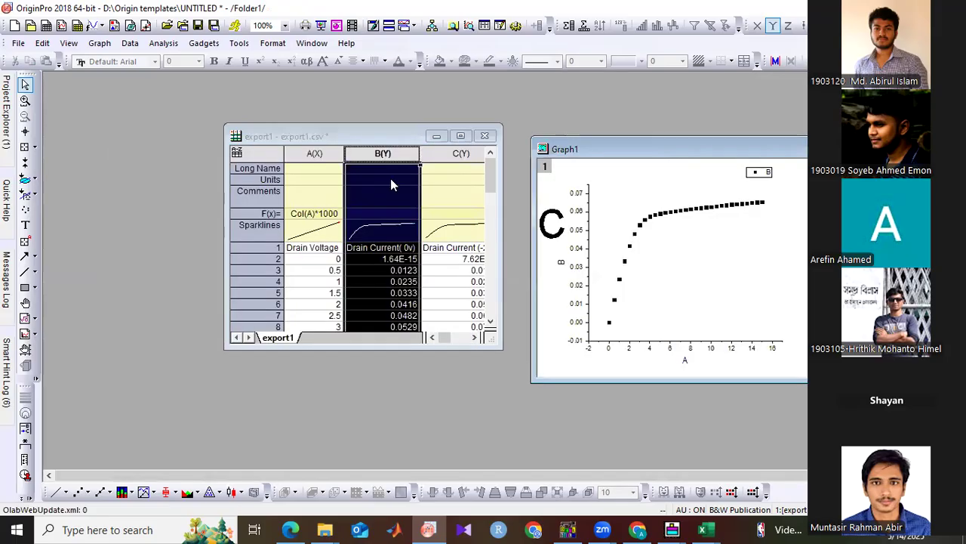
pyautogui.moveTo(373, 131); pyautogui.dragTo(258, 128)
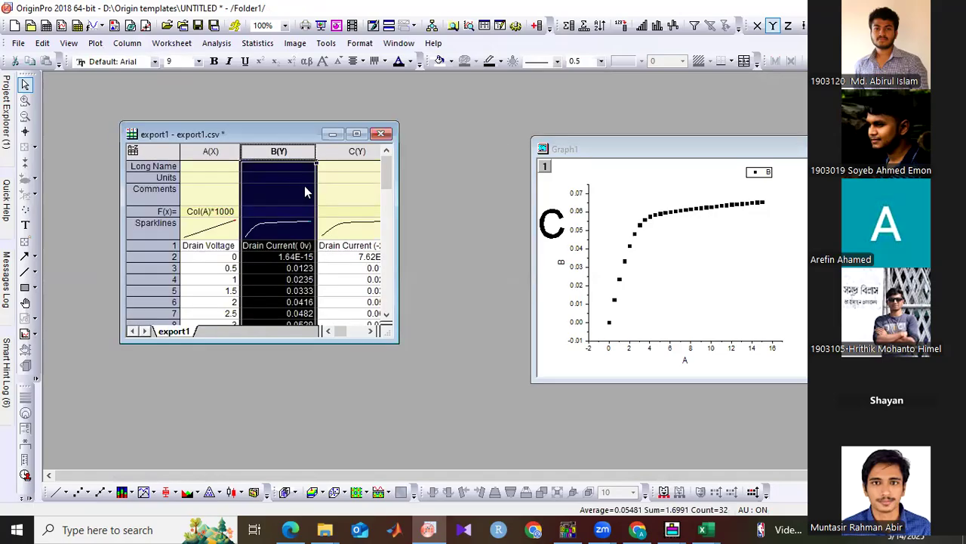
# Add the Drain Current (-2V) column C from the enlarged worksheet window to Graph1 as a second scatter curve, and maximize the graph
pyautogui.click(351, 151)
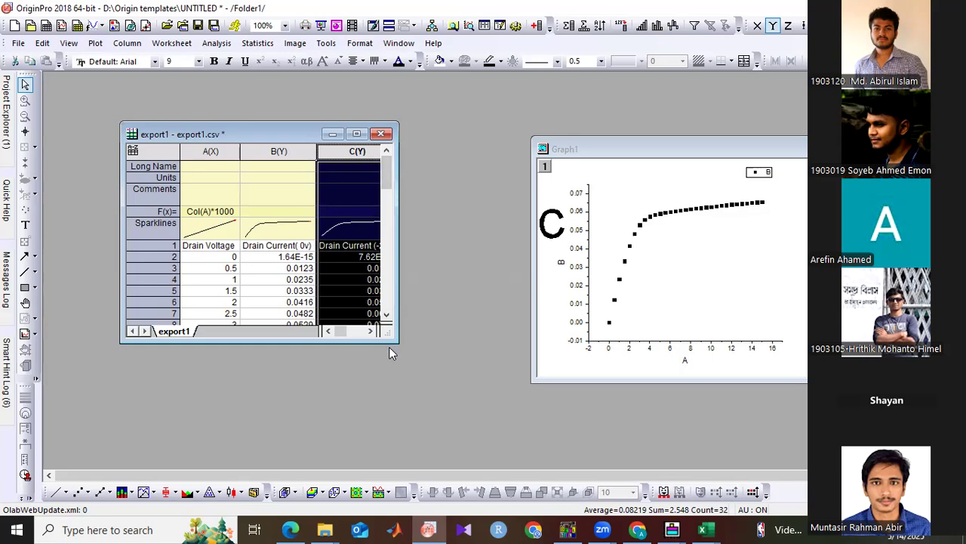
pyautogui.moveTo(393, 337); pyautogui.dragTo(499, 429)
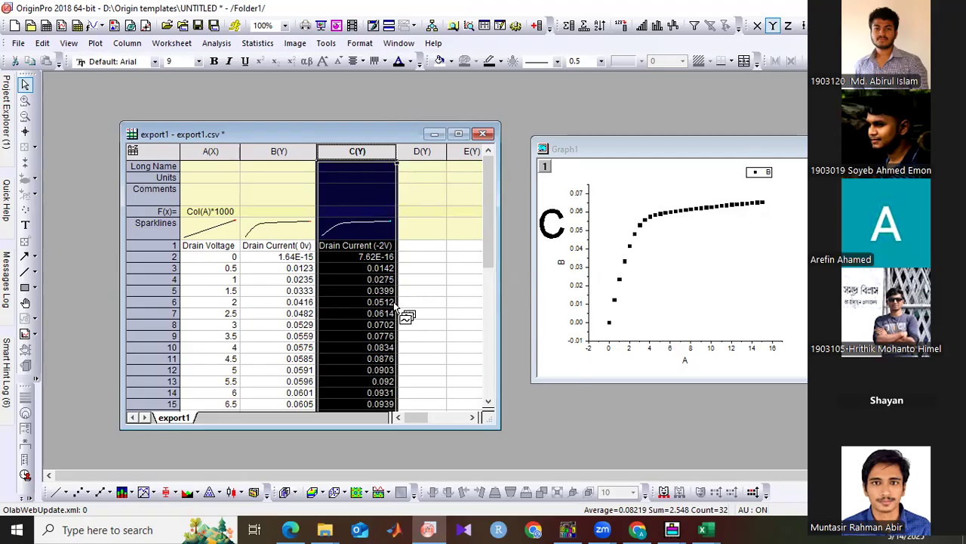
pyautogui.moveTo(396, 307); pyautogui.dragTo(687, 272)
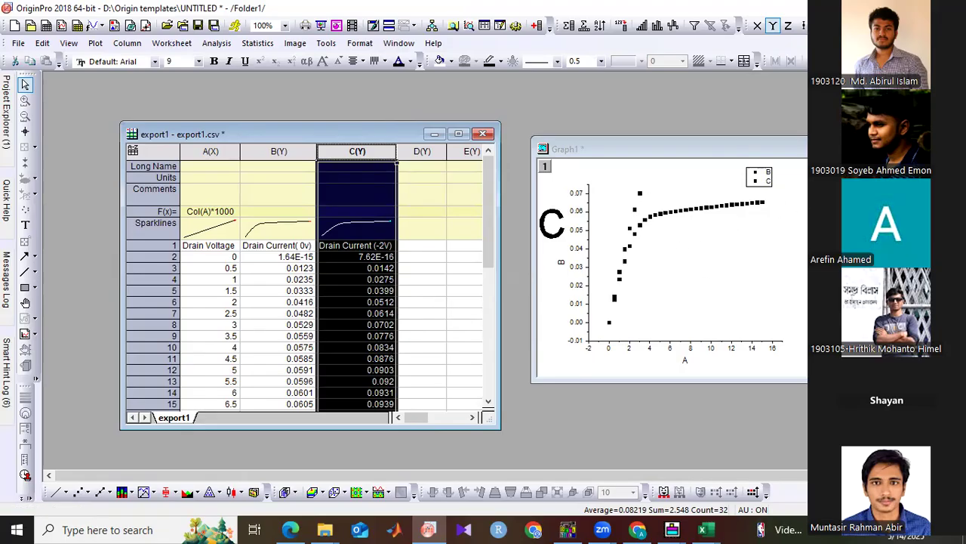
pyautogui.click(685, 145)
pyautogui.moveTo(685, 145); pyautogui.dragTo(640, 135)
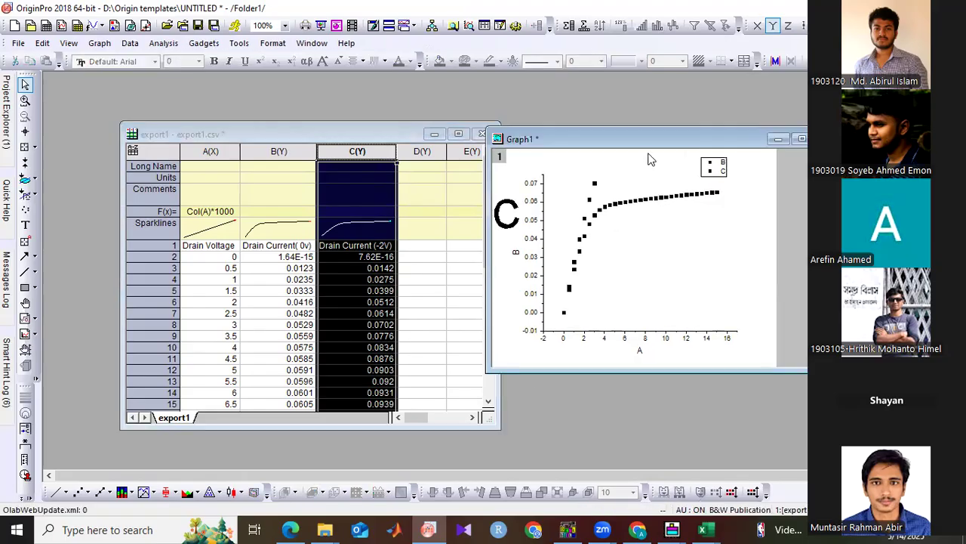
pyautogui.click(801, 138)
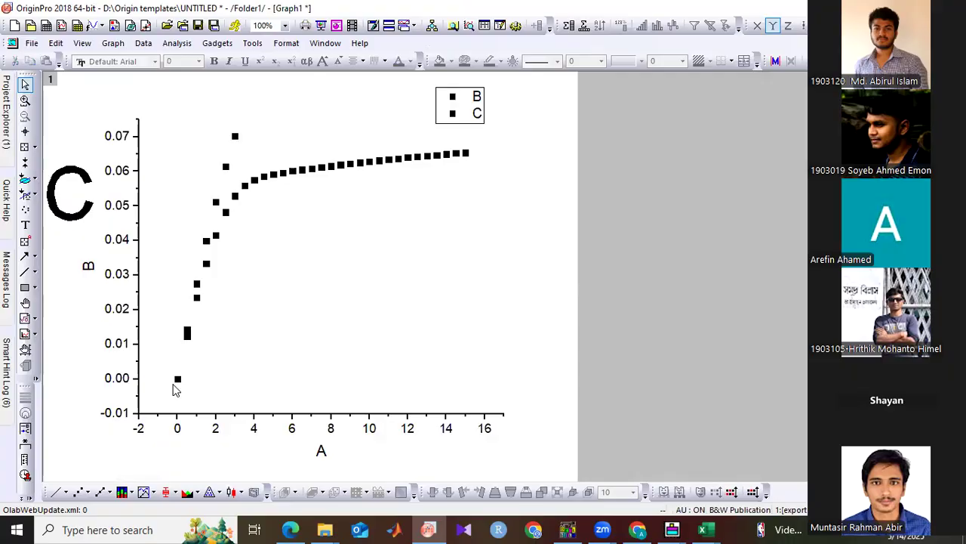
# Set the upper limit of the graph's Y axis scale to 0.1
pyautogui.moveTo(237, 140)
pyautogui.click(123, 175)
pyautogui.press('Escape')
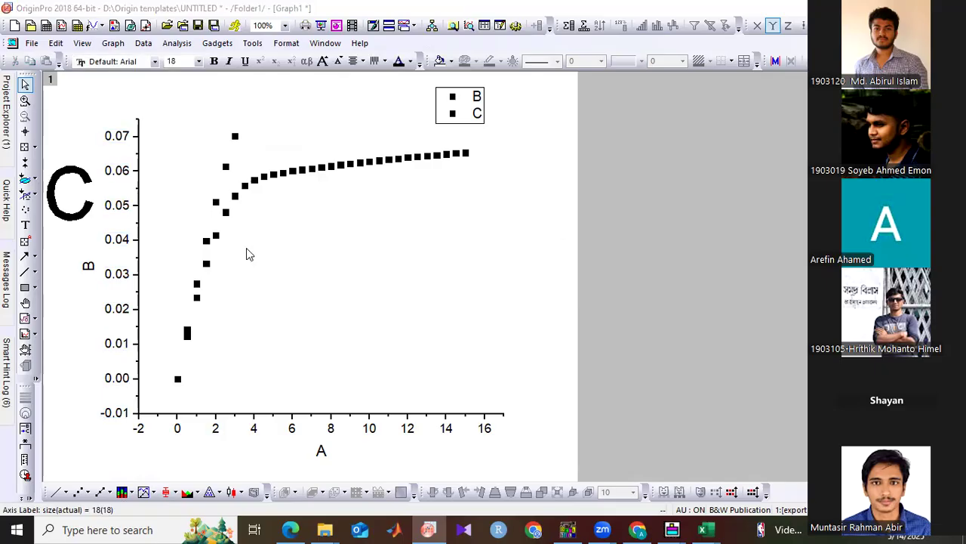
pyautogui.doubleClick(111, 170)
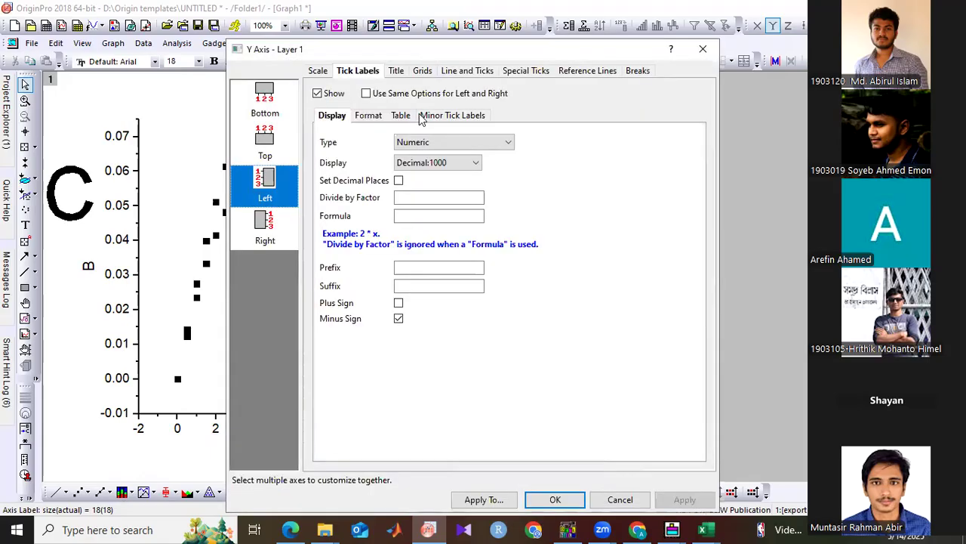
pyautogui.click(315, 73)
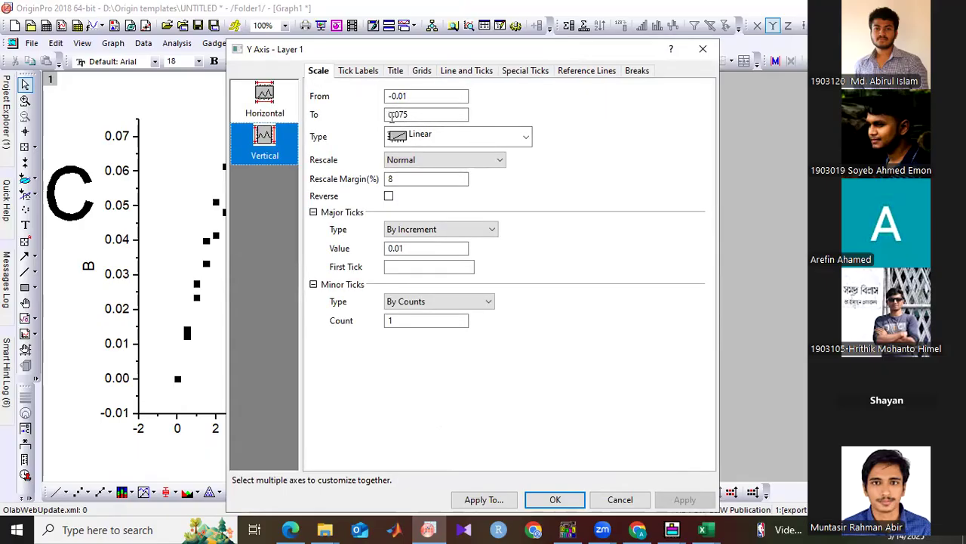
pyautogui.doubleClick(412, 115)
pyautogui.write('0.1')
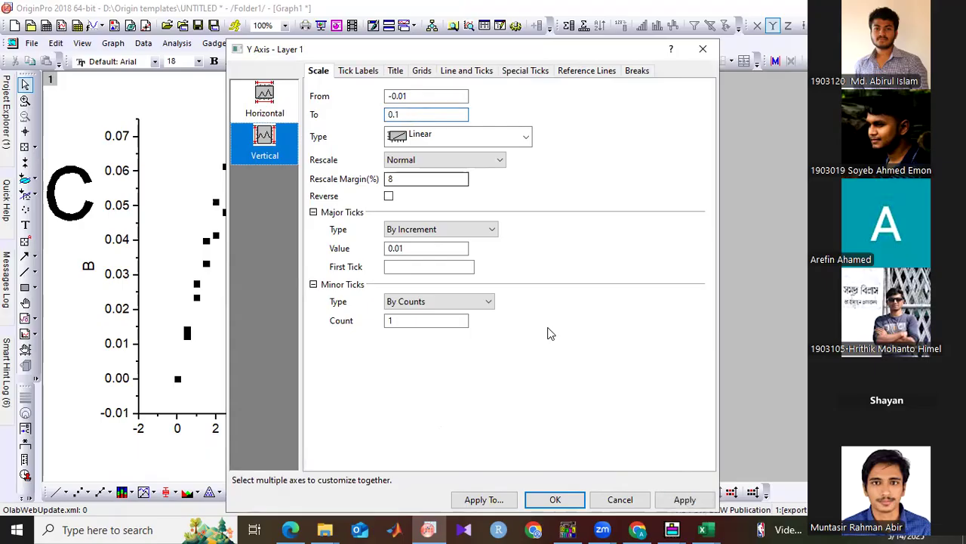
pyautogui.click(683, 499)
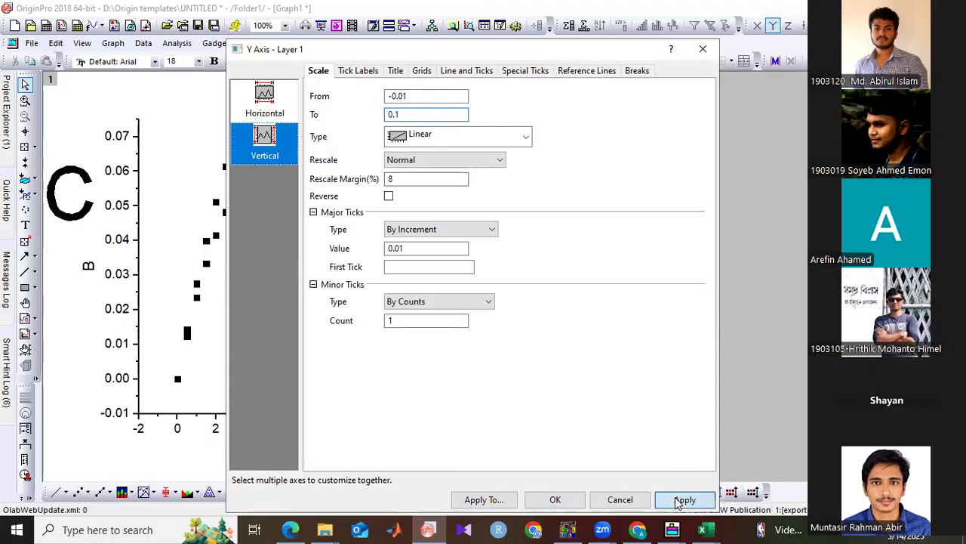
pyautogui.click(555, 499)
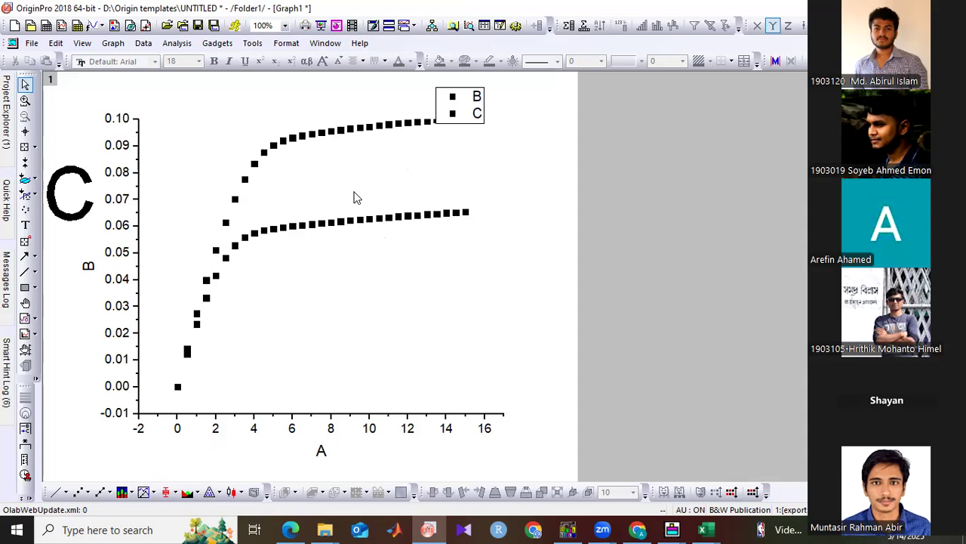
# Change the symbol color of the column C scatter curve to blue and dismiss the plot selection hint
pyautogui.click(323, 135)
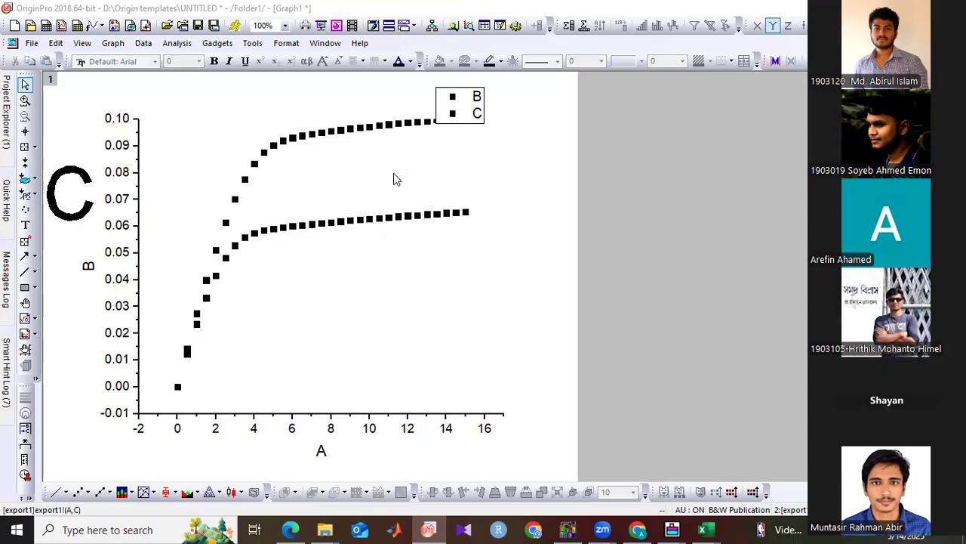
pyautogui.doubleClick(358, 134)
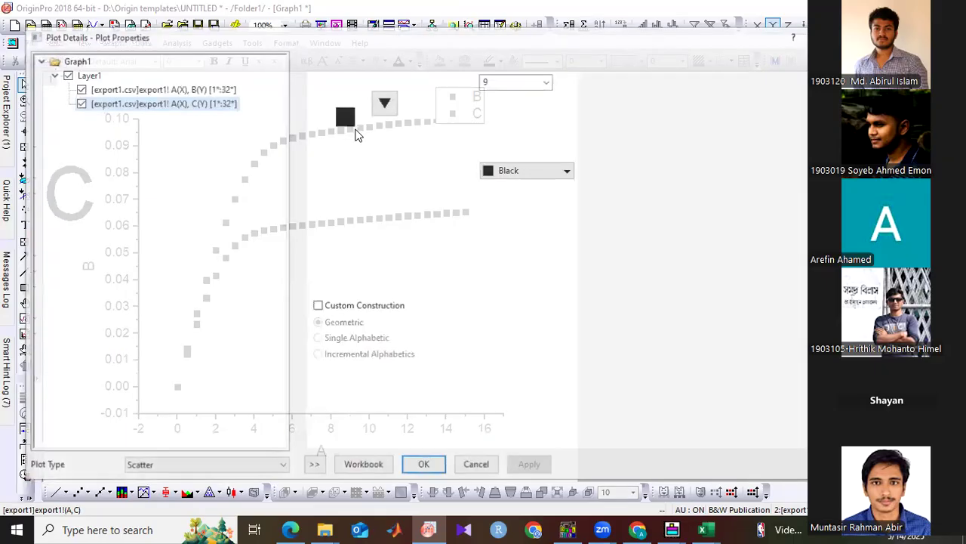
pyautogui.click(545, 175)
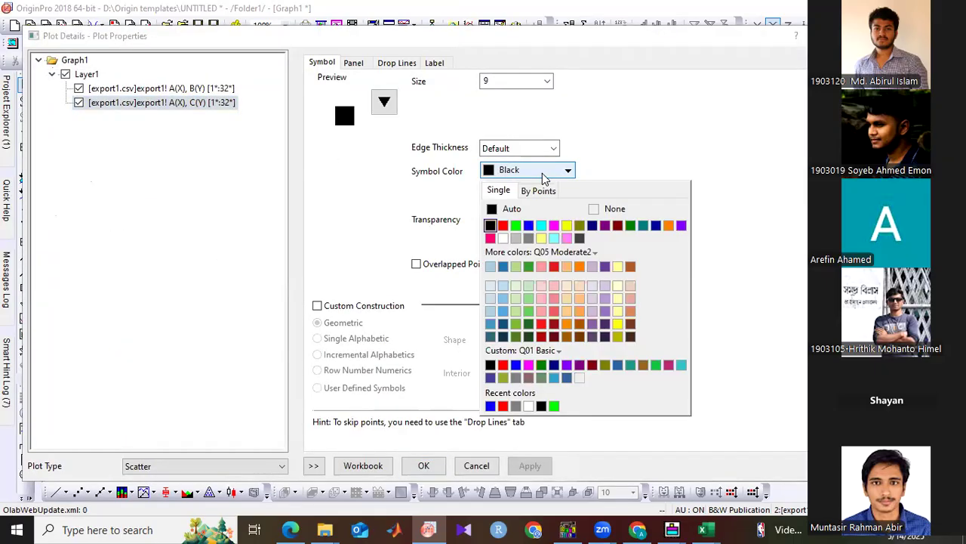
pyautogui.click(527, 226)
pyautogui.click(542, 467)
pyautogui.click(424, 466)
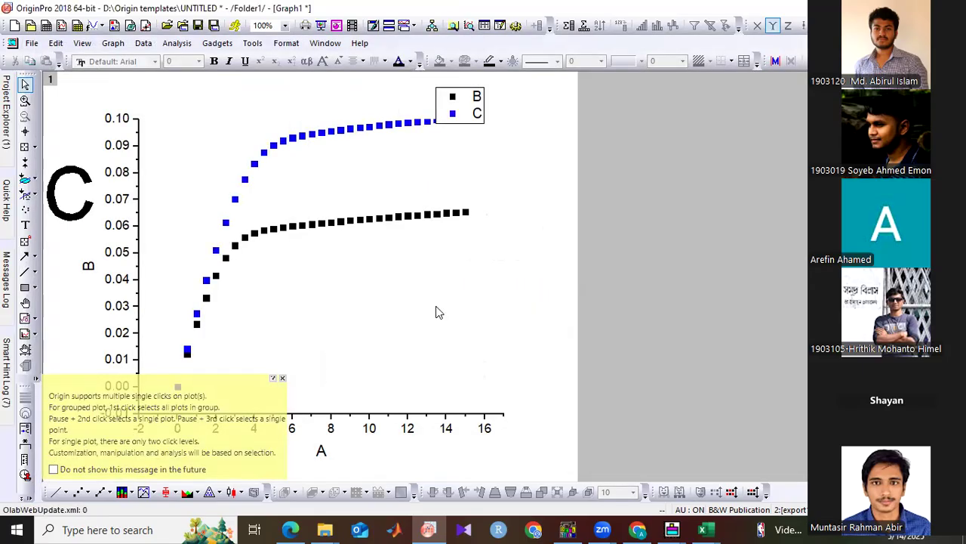
pyautogui.click(282, 378)
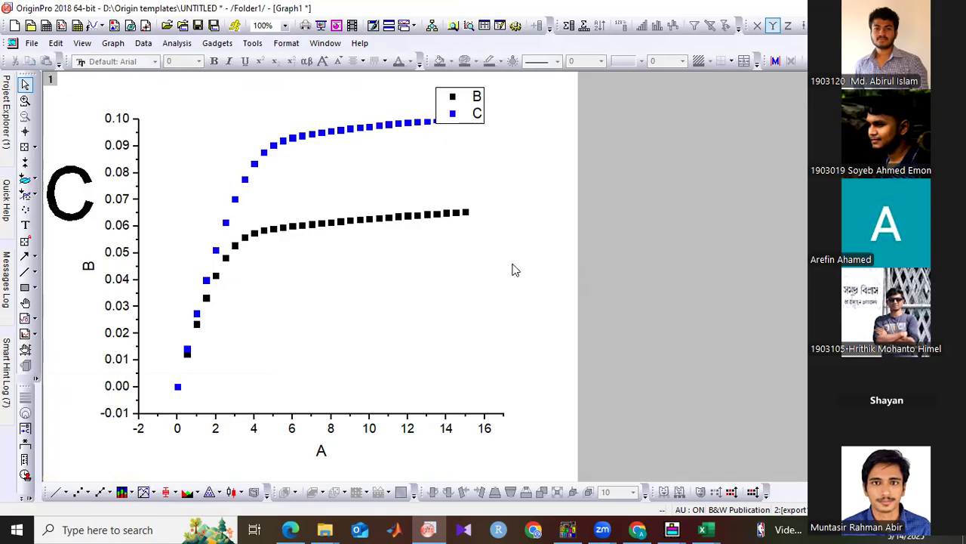
# Set the major and minor tick style of the left Y axis to In and apply it
pyautogui.click(141, 202)
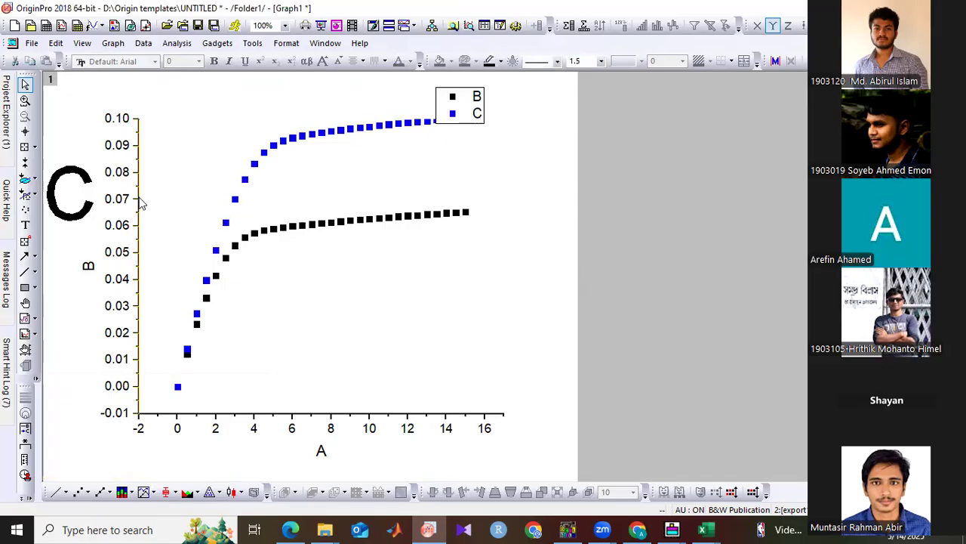
pyautogui.doubleClick(282, 239)
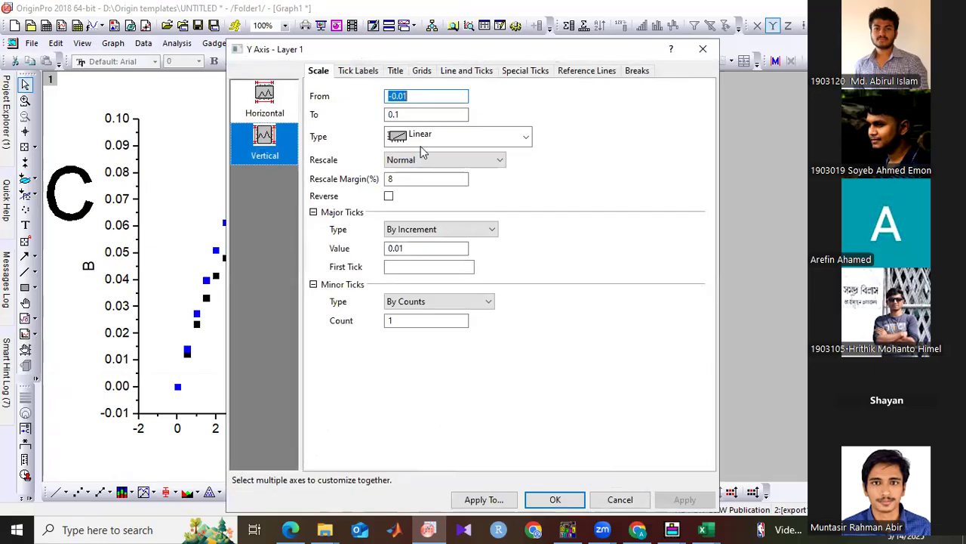
pyautogui.click(451, 75)
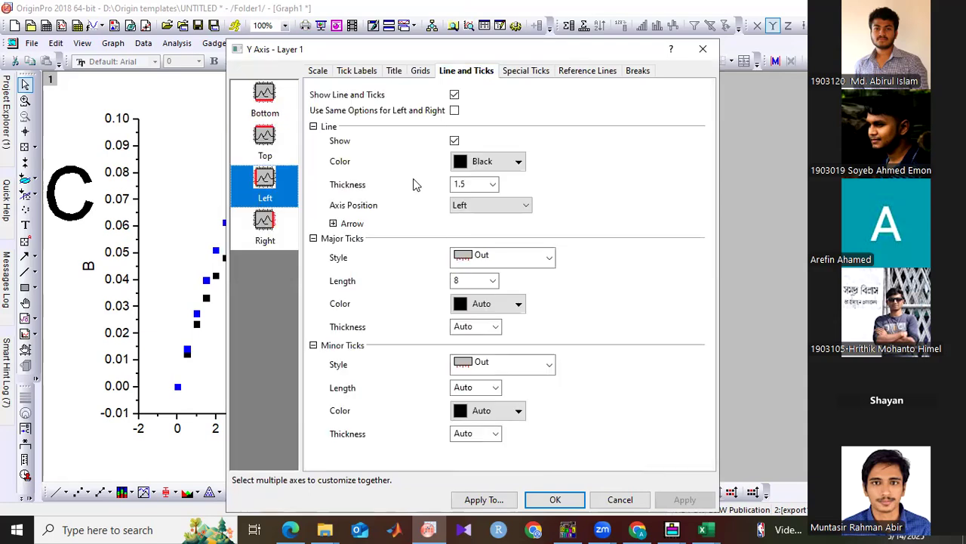
pyautogui.click(498, 207)
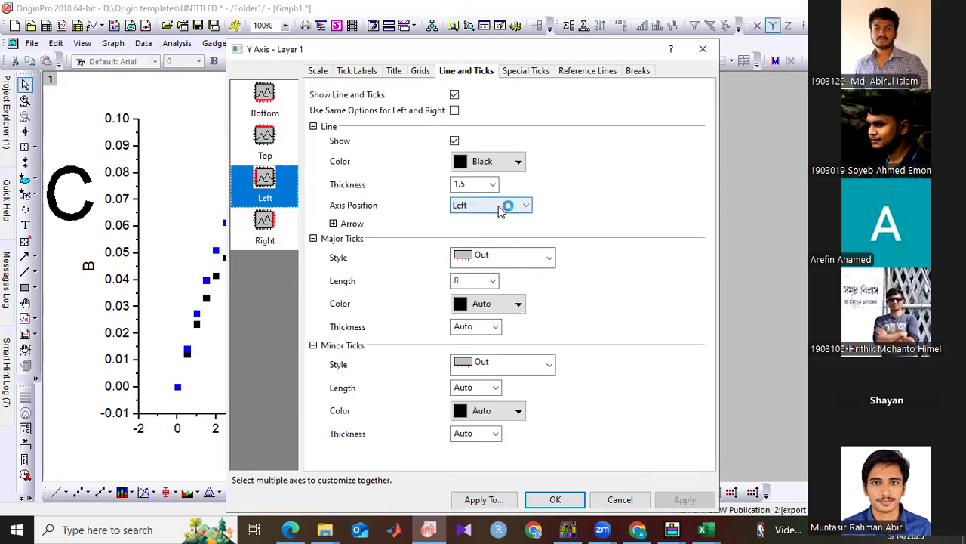
pyautogui.click(545, 256)
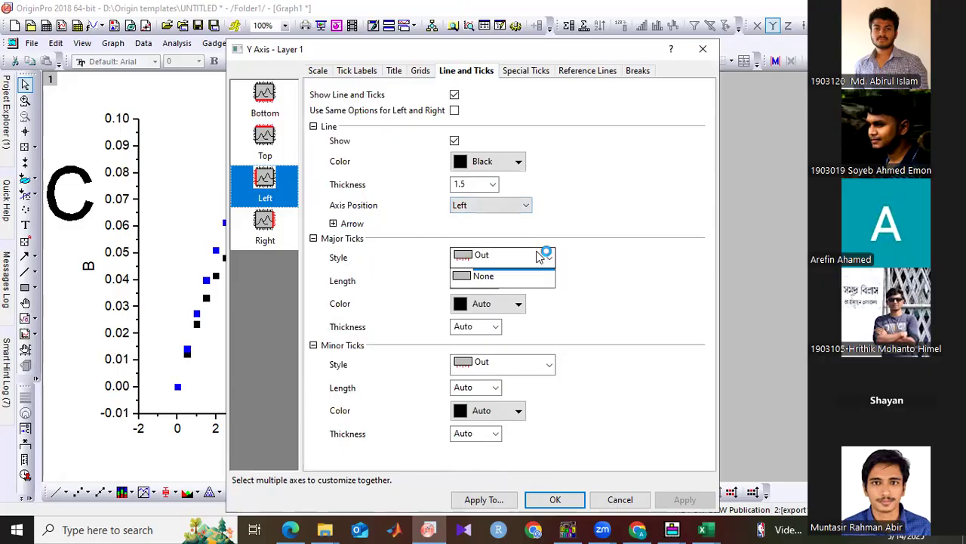
pyautogui.click(499, 291)
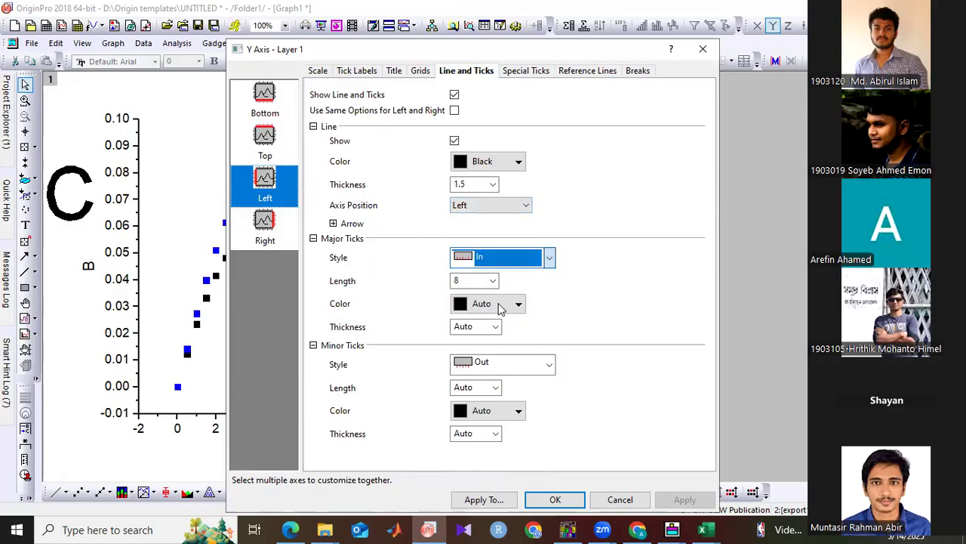
pyautogui.click(518, 364)
pyautogui.click(496, 401)
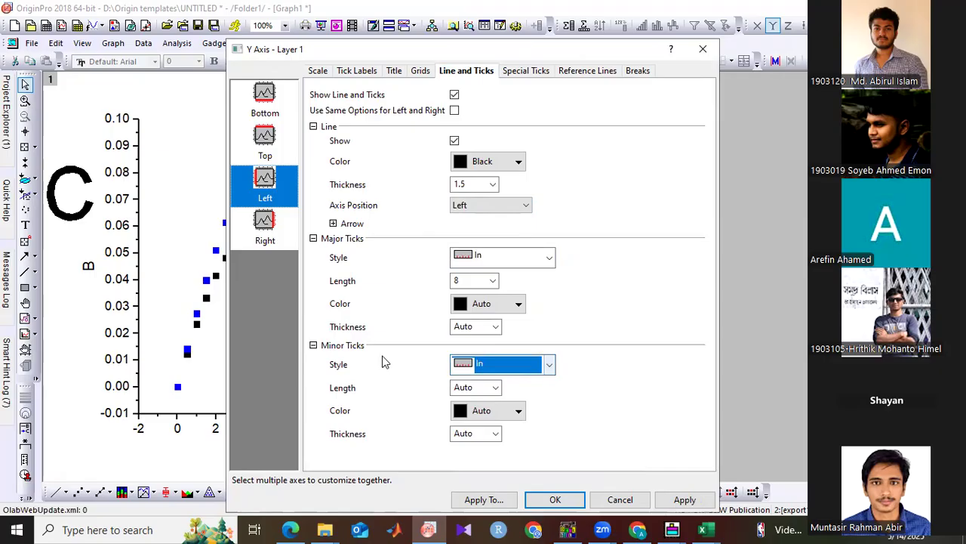
pyautogui.click(683, 502)
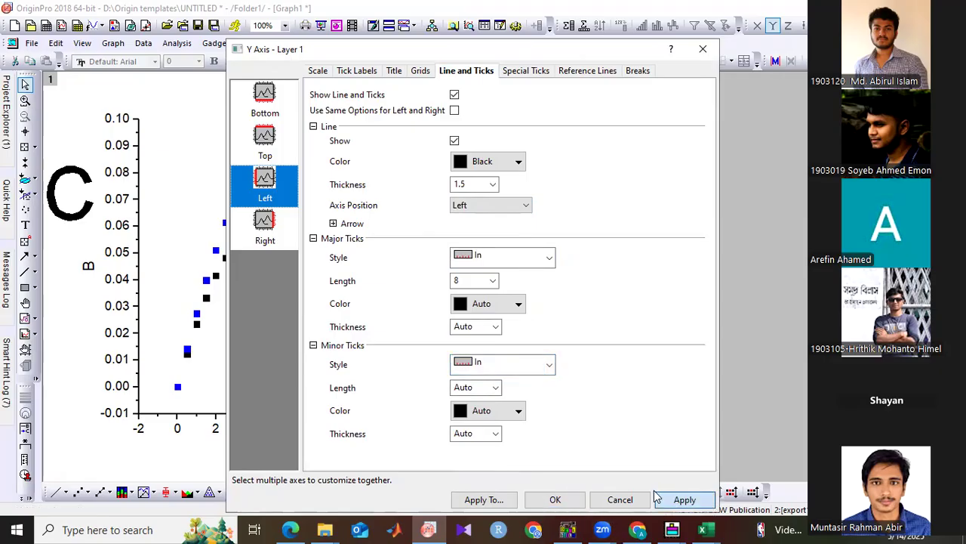
# Show the line and ticks on the graph's top and right axes
pyautogui.click(266, 139)
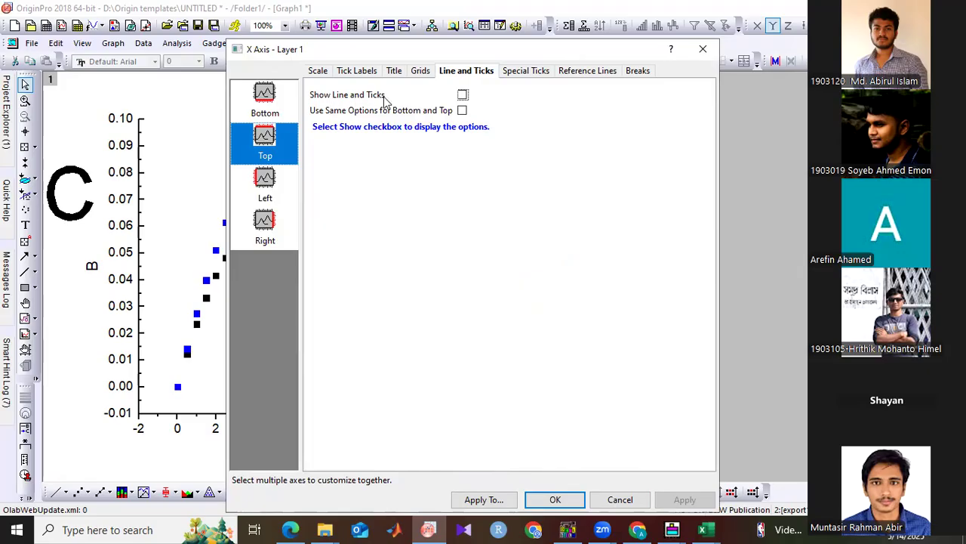
pyautogui.click(463, 95)
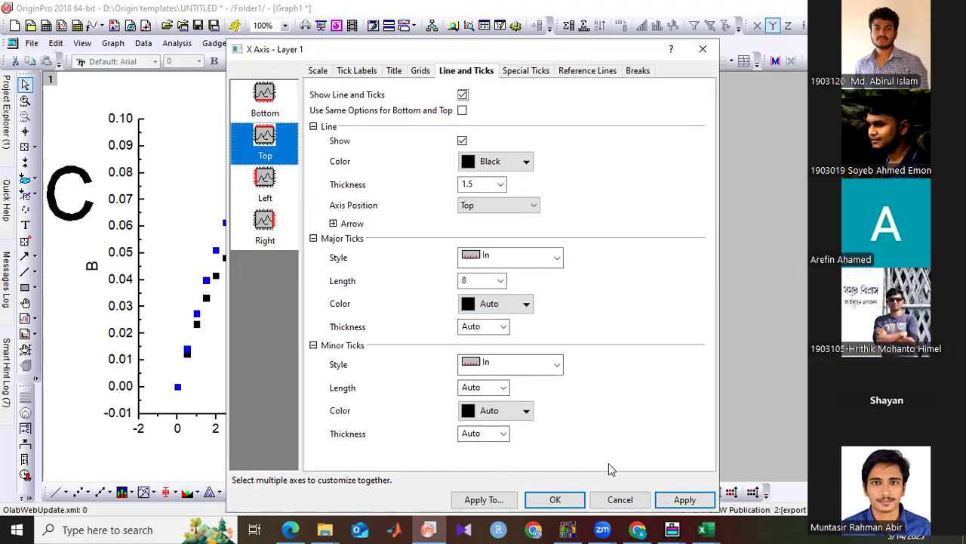
pyautogui.click(683, 500)
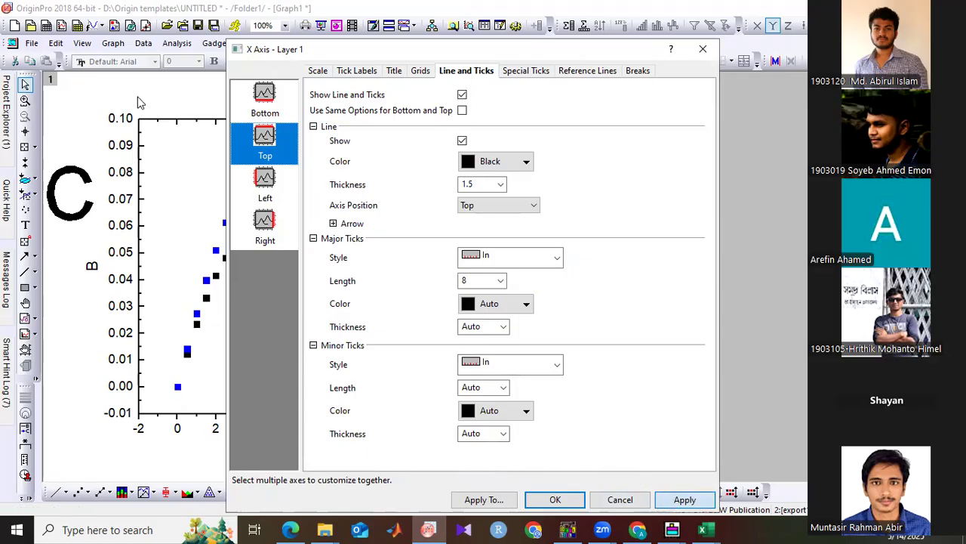
pyautogui.click(263, 237)
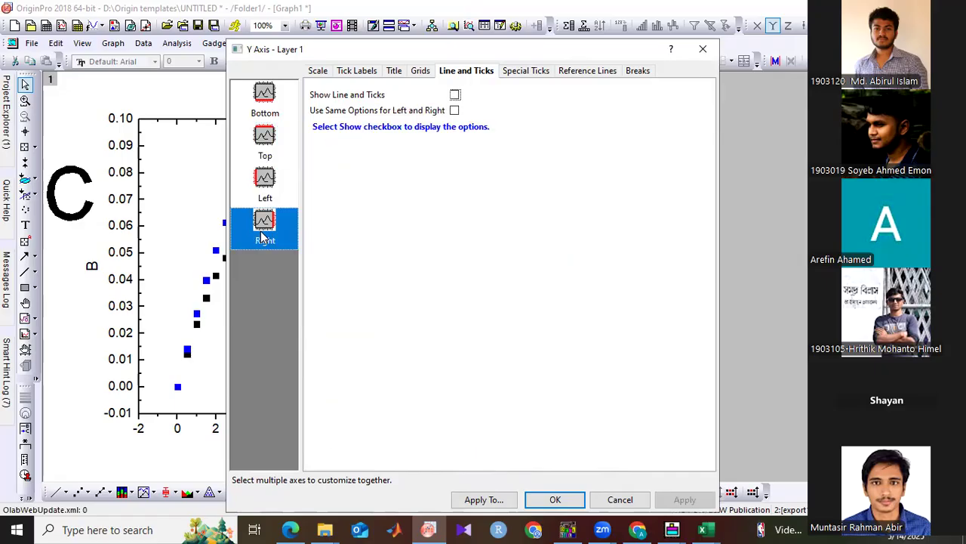
pyautogui.click(455, 94)
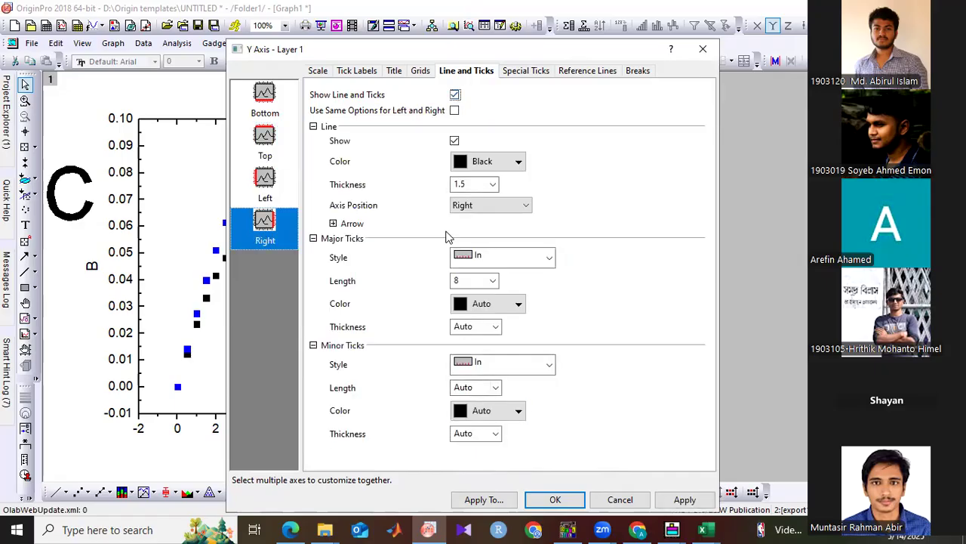
pyautogui.click(684, 499)
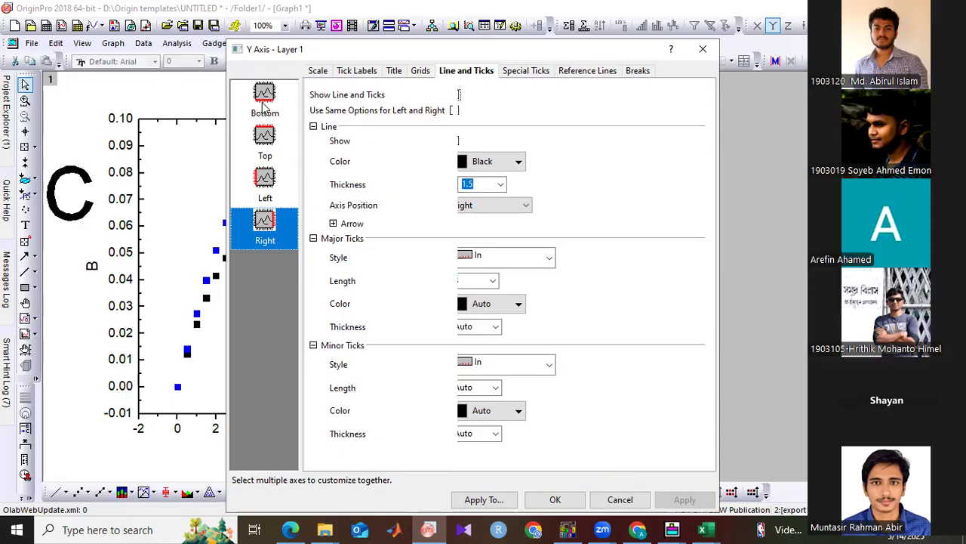
# Set the major and minor tick style of the bottom X axis to In and confirm the axis settings
pyautogui.click(264, 106)
pyautogui.click(537, 260)
pyautogui.click(498, 292)
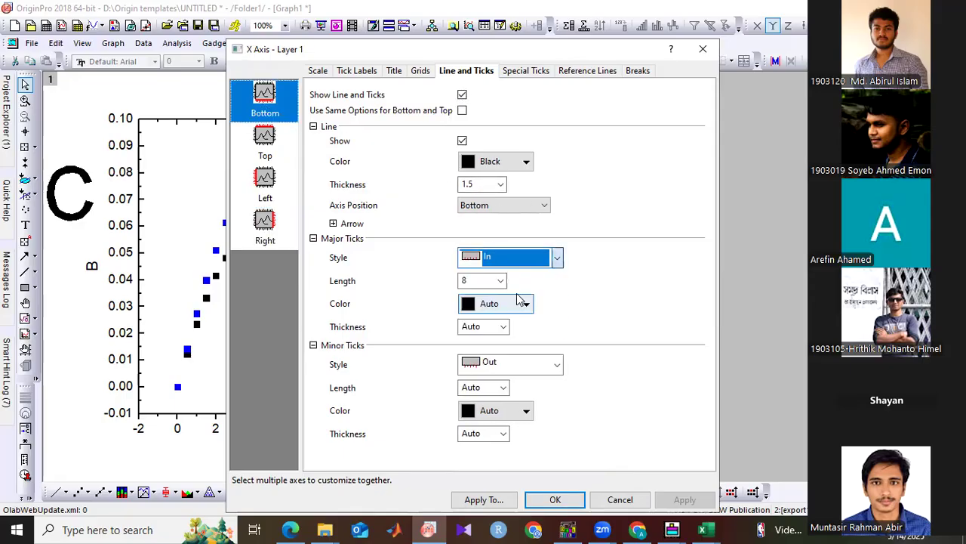
pyautogui.click(557, 364)
pyautogui.click(506, 398)
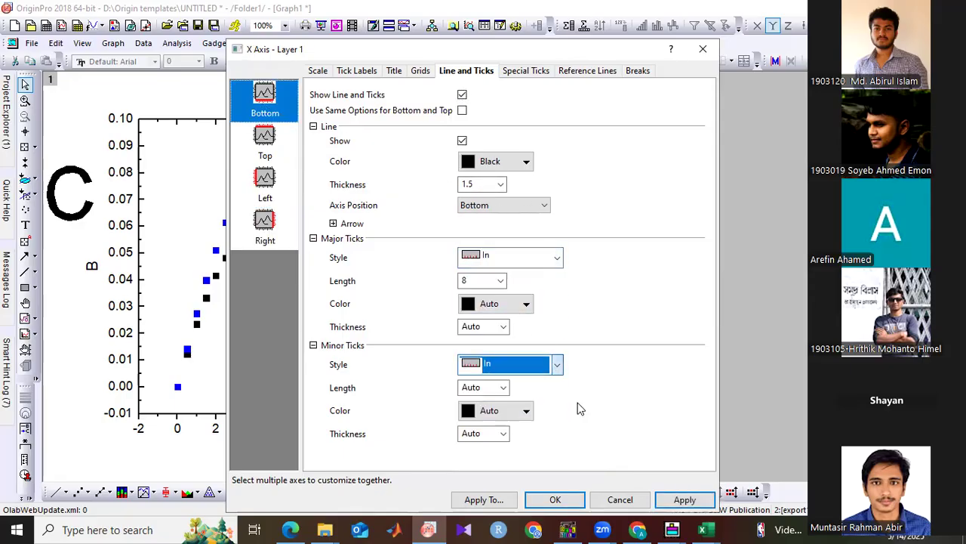
pyautogui.click(669, 500)
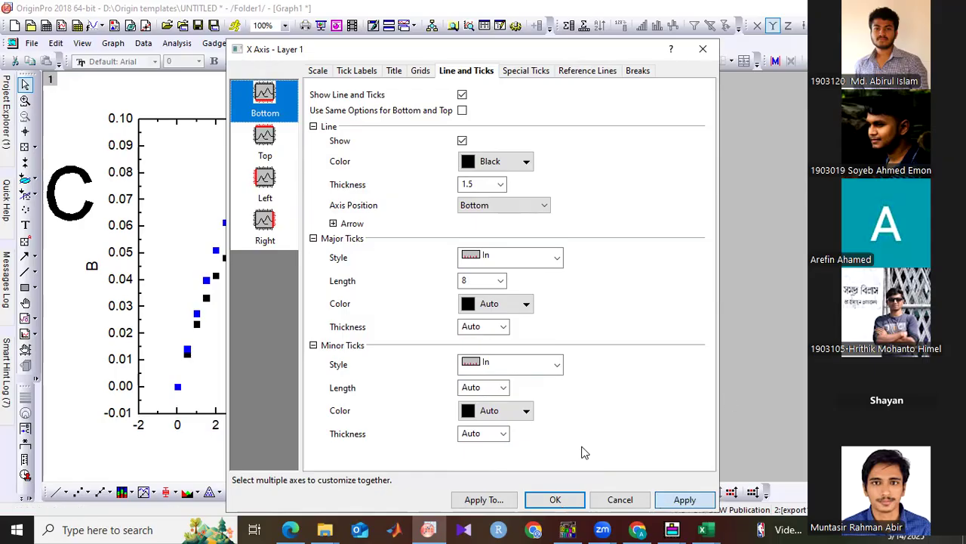
pyautogui.click(554, 498)
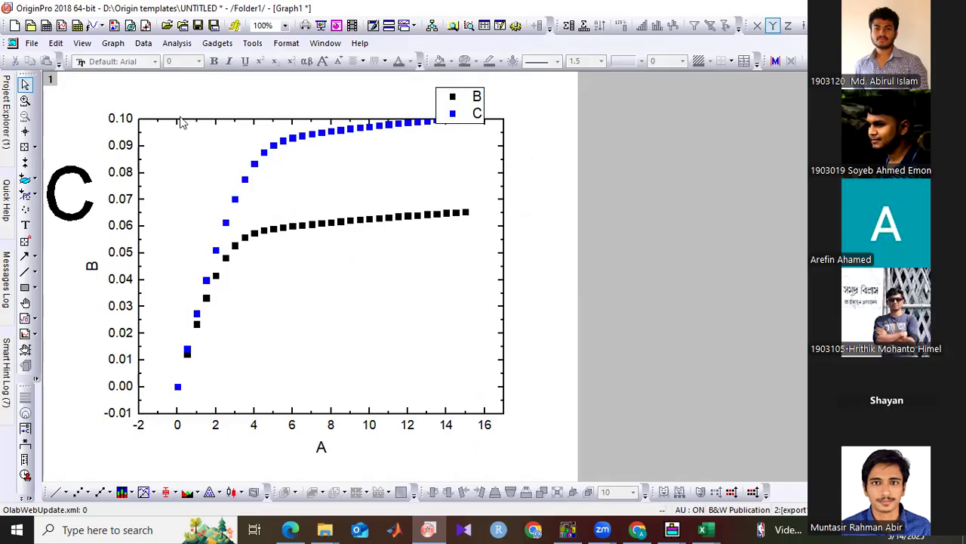
# Move the legend from above the curves into the lower-right corner of the plot frame
pyautogui.click(478, 111)
pyautogui.moveTo(478, 111); pyautogui.dragTo(475, 368)
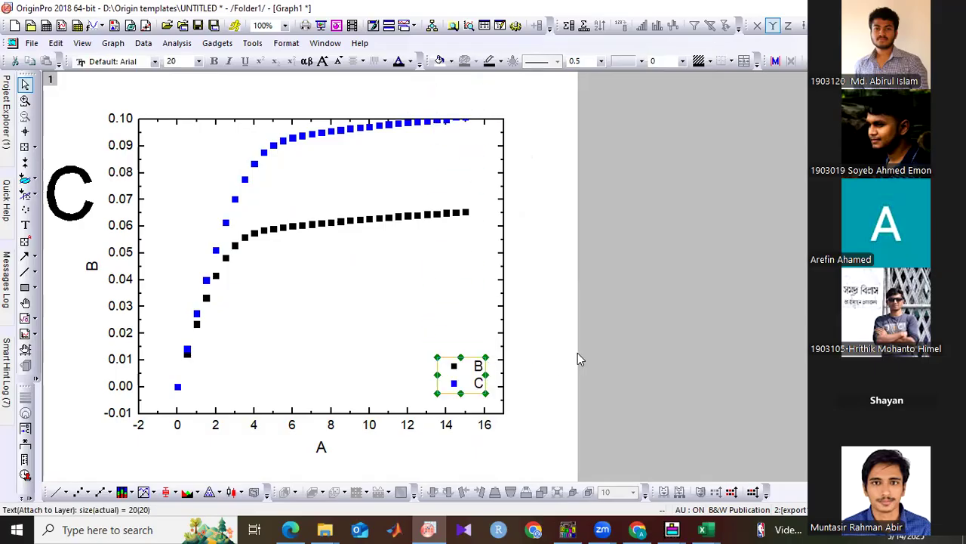
pyautogui.click(569, 358)
# Switch the Layer1 area units to inch and set the layer's width and height to 5
pyautogui.click(287, 43)
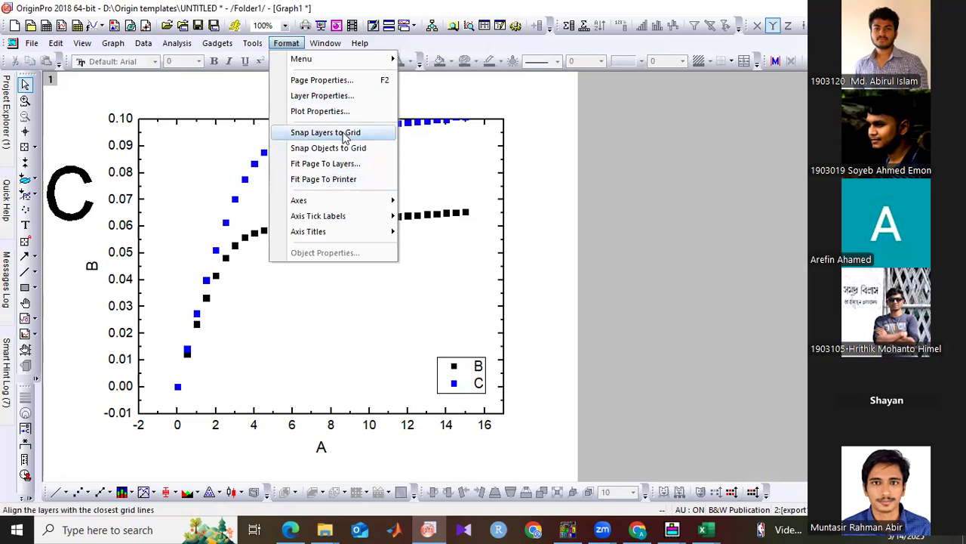
pyautogui.click(327, 101)
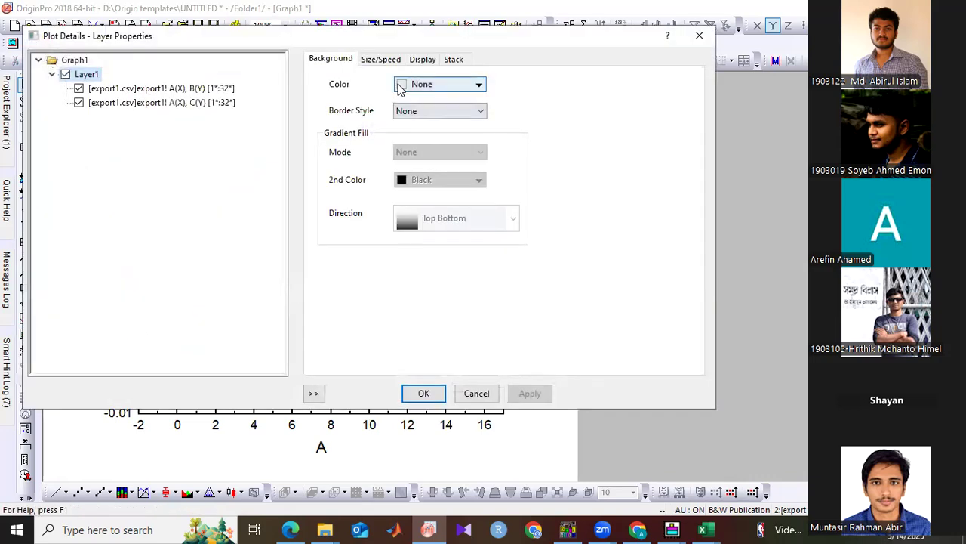
pyautogui.hotkey('ctrl', 'Tab')
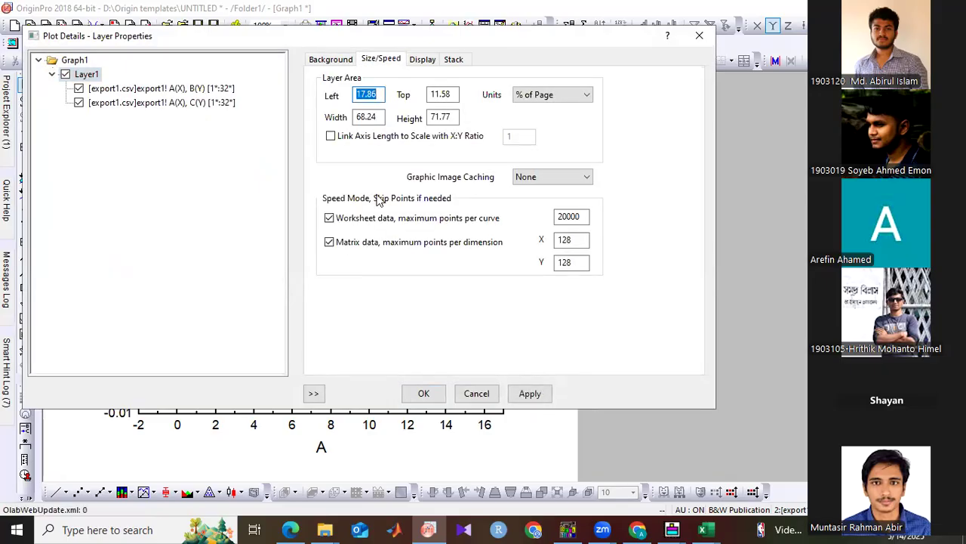
pyautogui.click(546, 98)
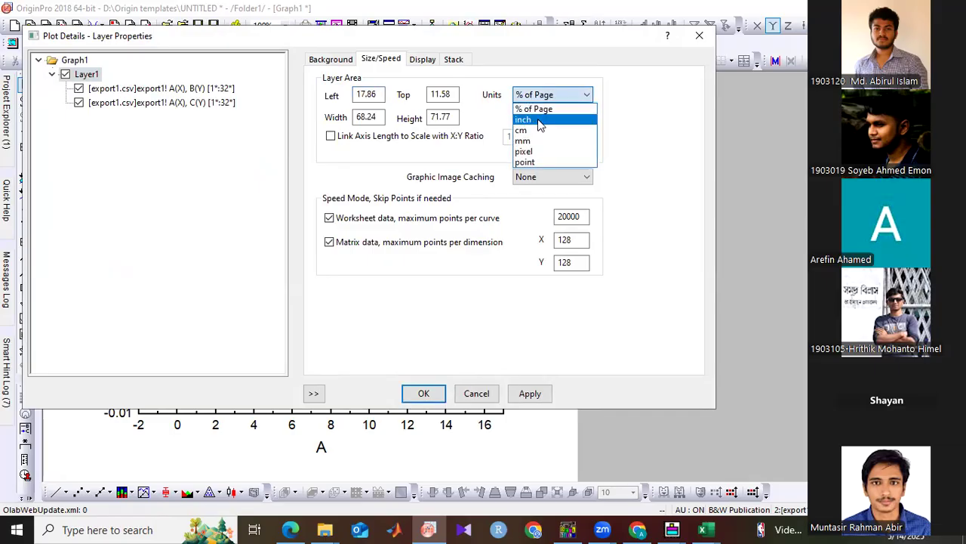
pyautogui.click(540, 121)
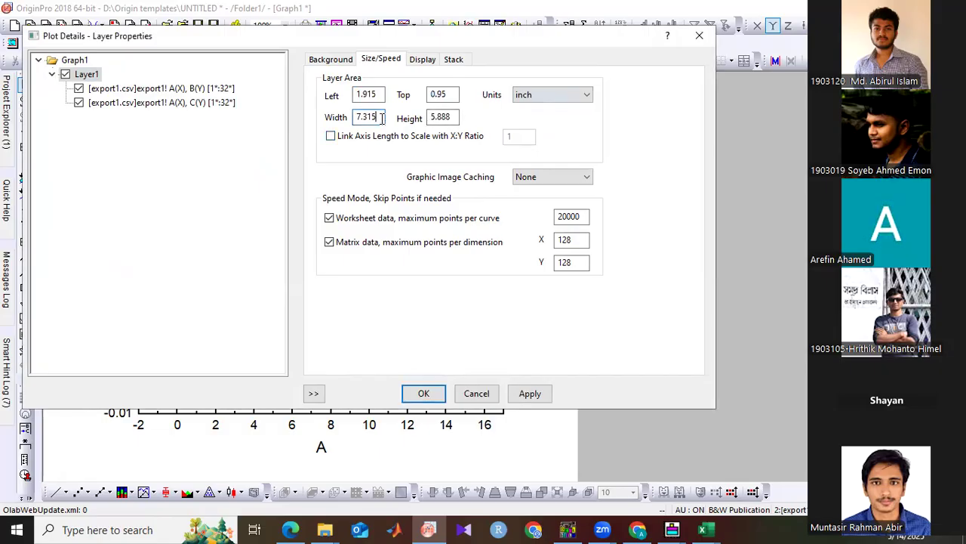
pyautogui.doubleClick(381, 119)
pyautogui.write('5')
pyautogui.doubleClick(444, 118)
pyautogui.write('5')
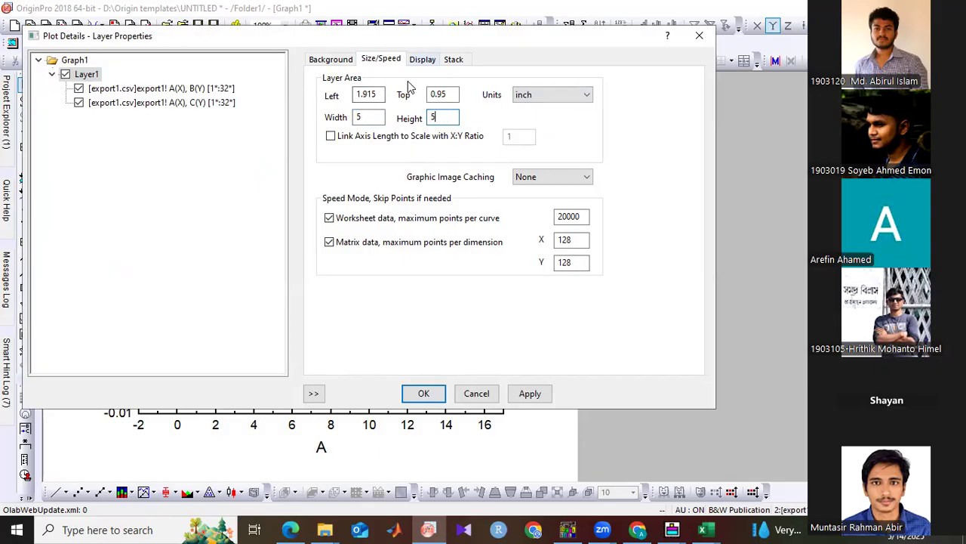
# Scale the layer's elements by a fixed factor of 1 and apply the layer properties to the graph
pyautogui.hotkey('ctrl', 'Tab')
pyautogui.click(335, 121)
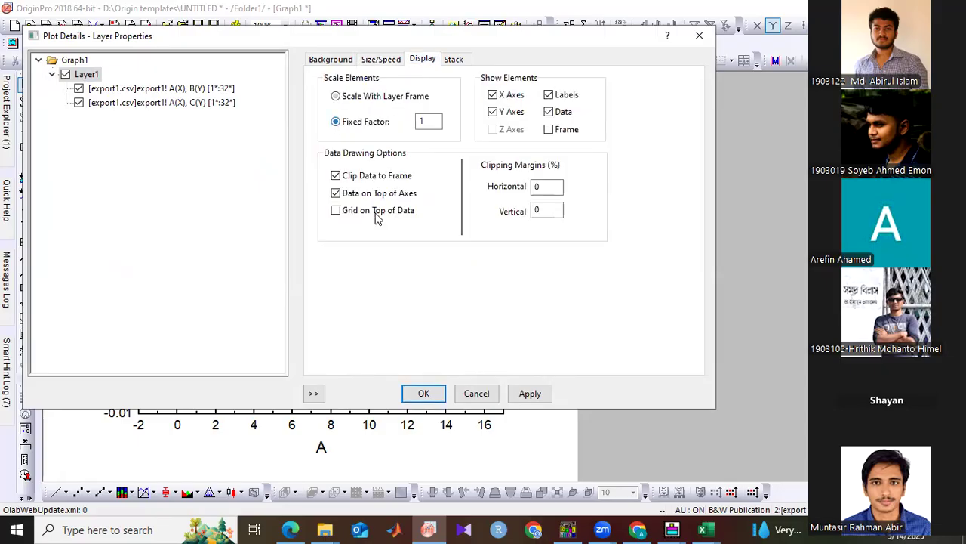
pyautogui.click(529, 393)
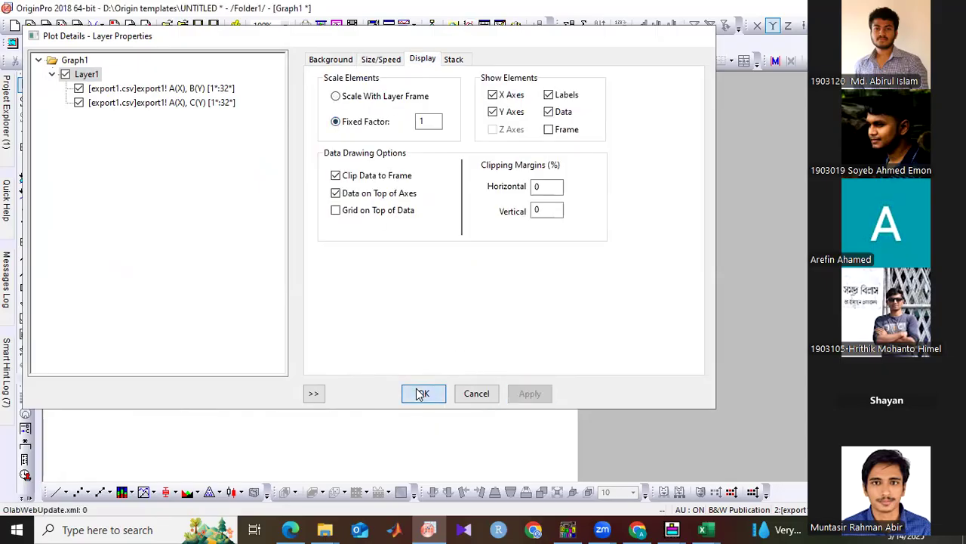
pyautogui.click(424, 393)
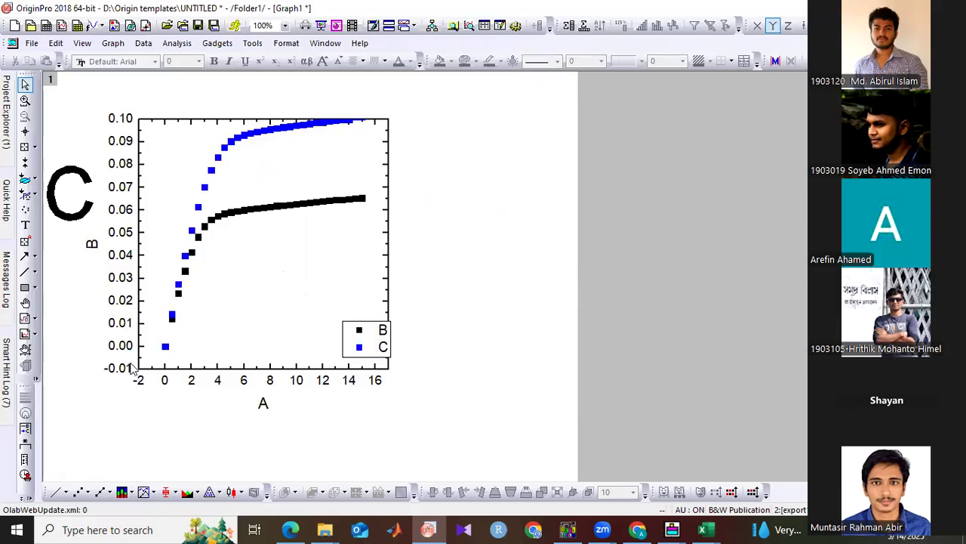
pyautogui.click(378, 342)
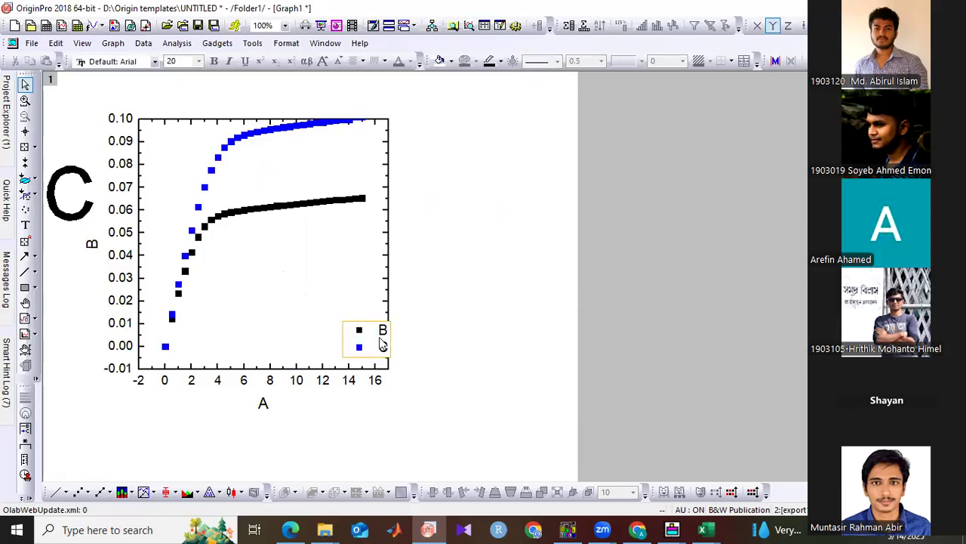
pyautogui.press('Escape')
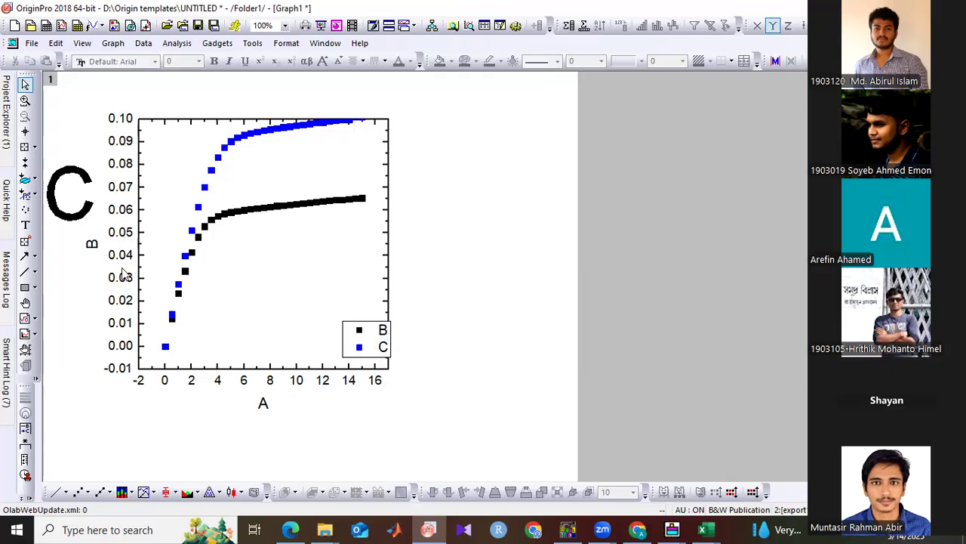
# Make the left Y-axis tick labels bold and set their font size to 20
pyautogui.click(125, 240)
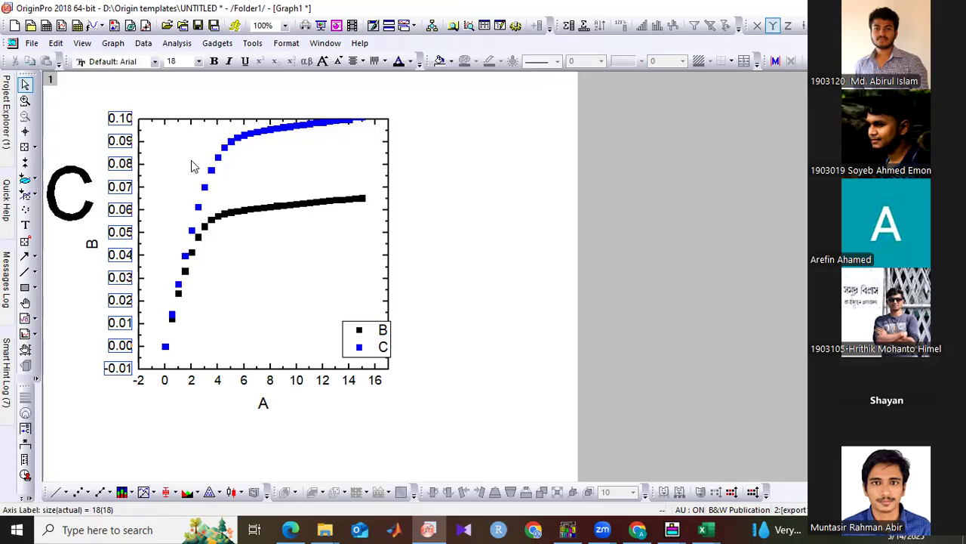
pyautogui.click(213, 60)
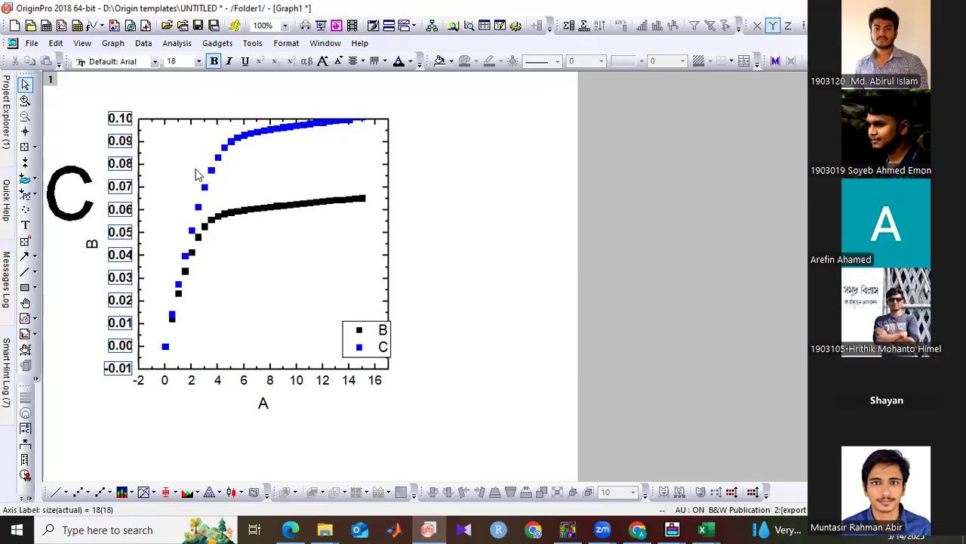
pyautogui.click(199, 61)
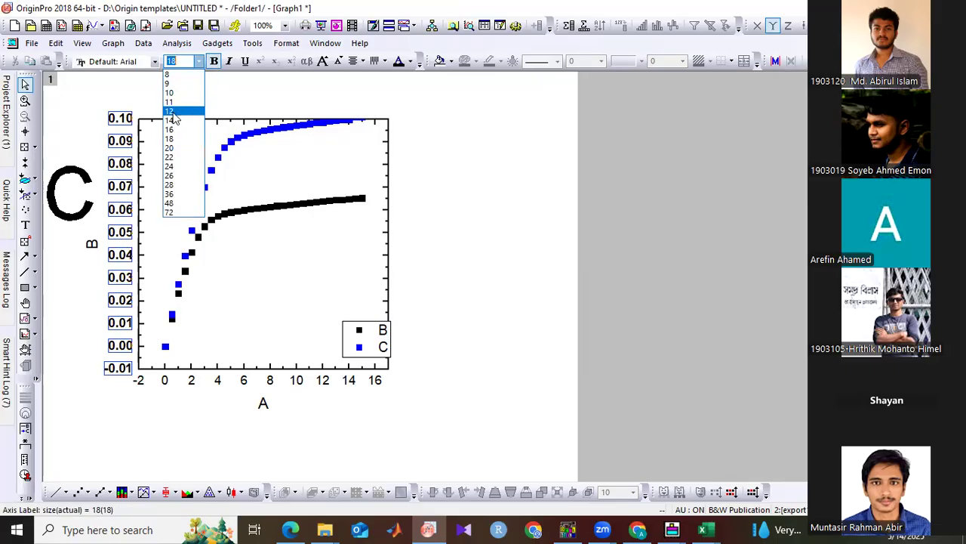
pyautogui.click(182, 141)
# Set the bottom X-axis tick labels to font size 20 and make them bold
pyautogui.click(141, 381)
pyautogui.click(198, 61)
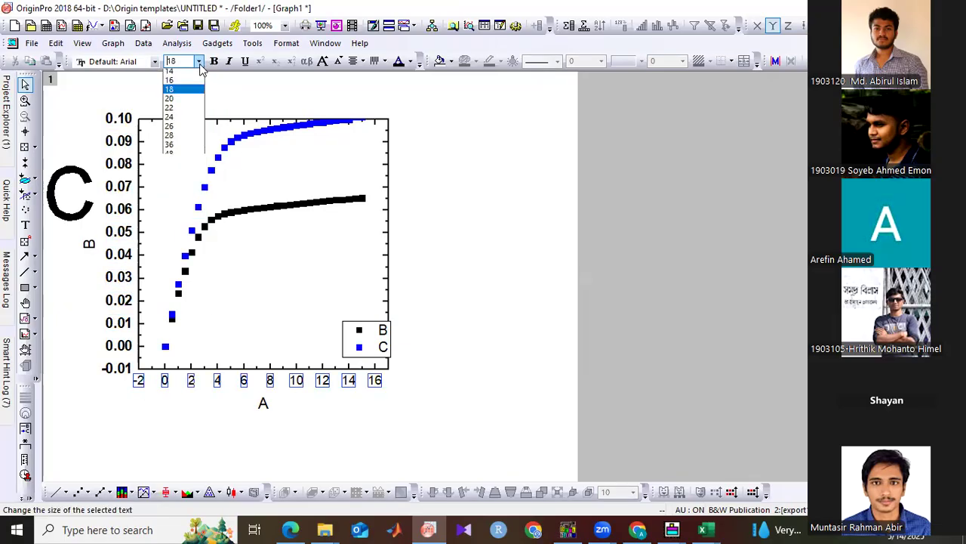
pyautogui.click(182, 142)
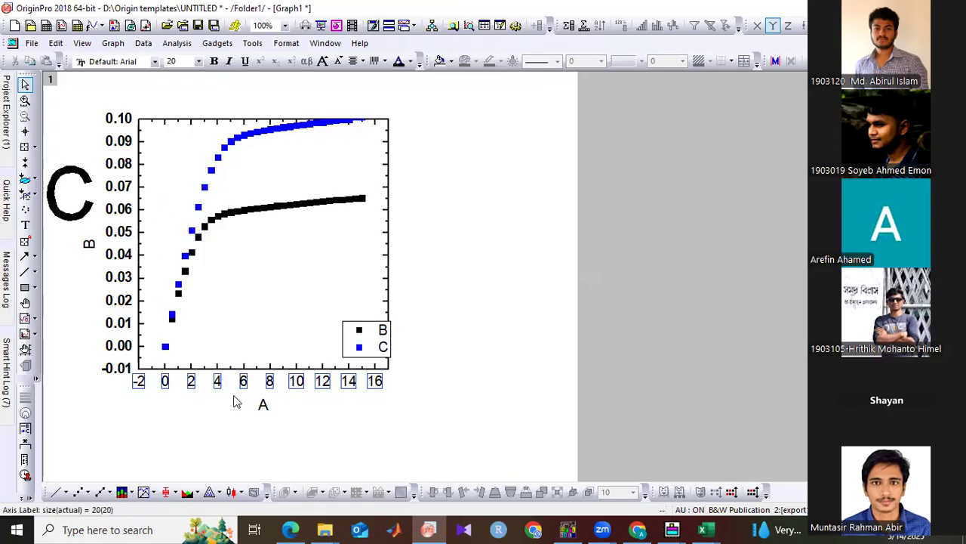
pyautogui.click(214, 61)
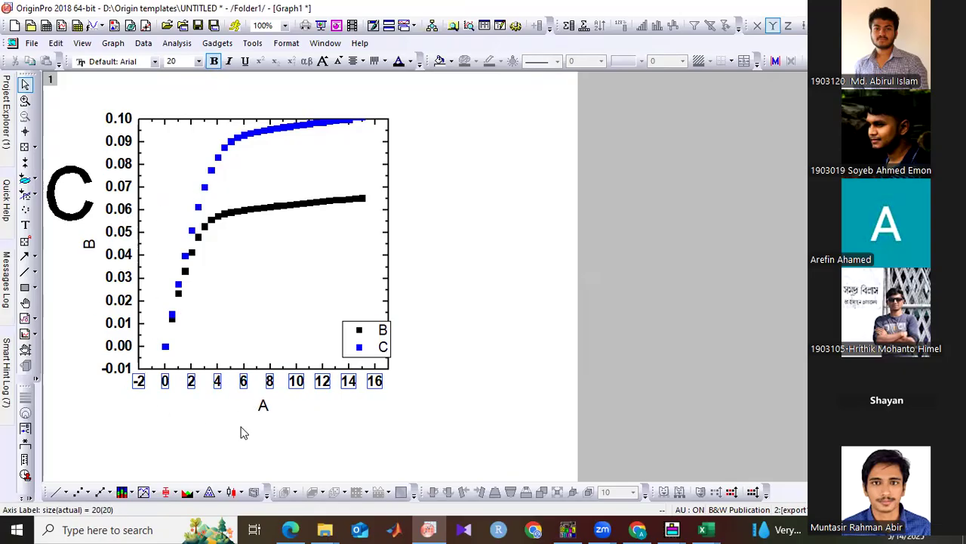
pyautogui.click(361, 363)
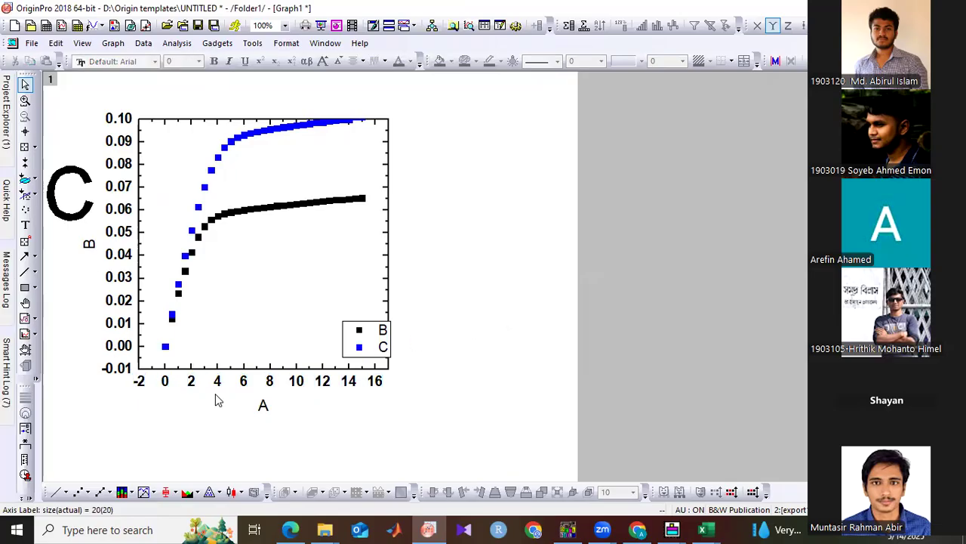
# Replace the X-axis title with "Drain Voltage (V)" and make the title text bold
pyautogui.doubleClick(266, 406)
pyautogui.moveTo(241, 405); pyautogui.dragTo(309, 410)
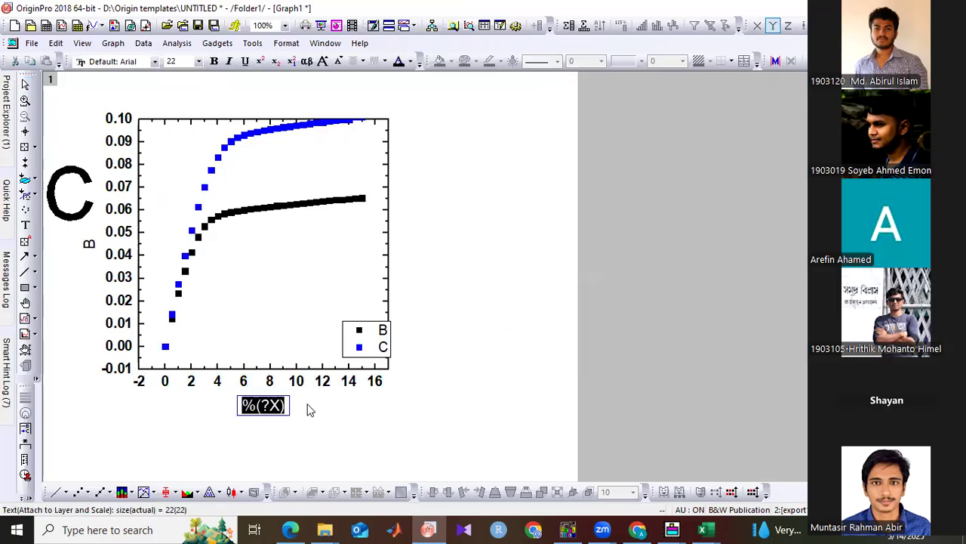
pyautogui.write('Dra')
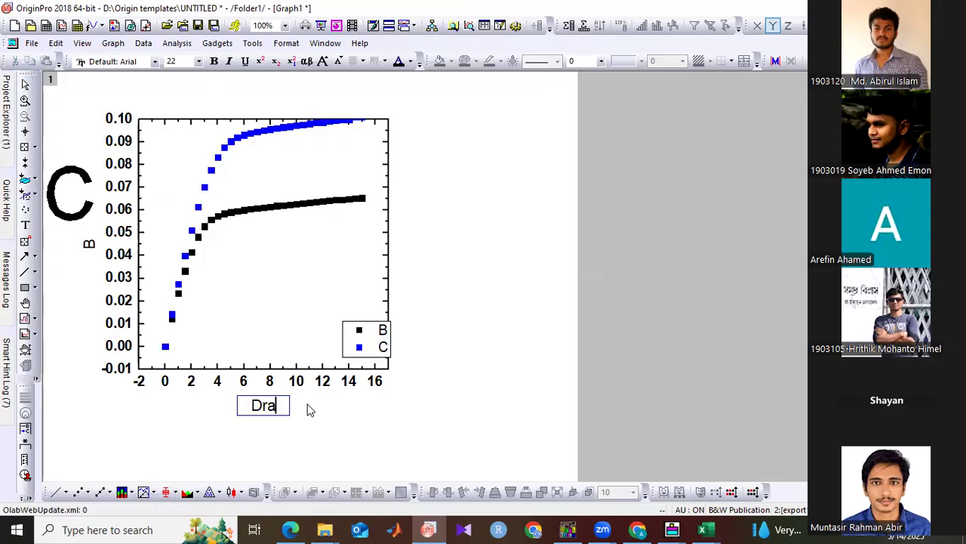
pyautogui.write('in Vol')
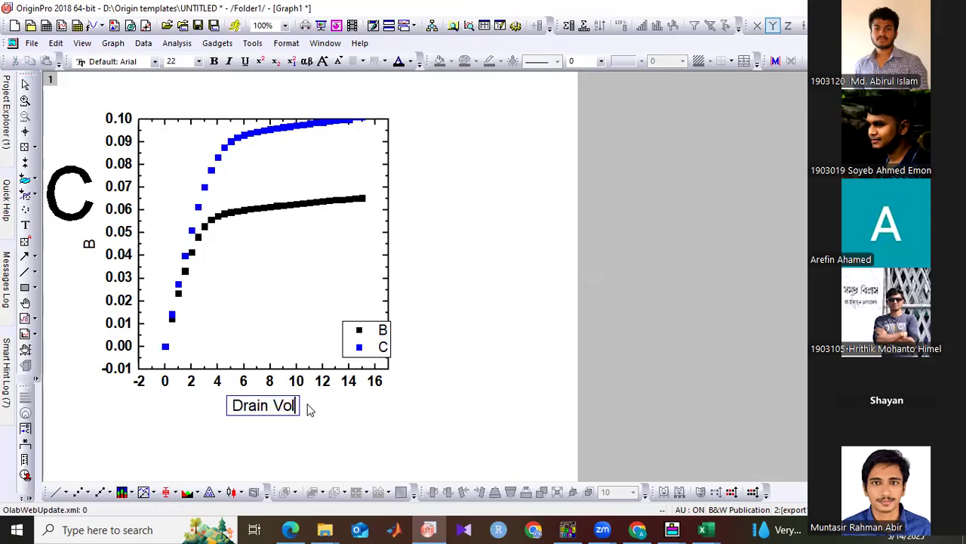
pyautogui.write('tage (')
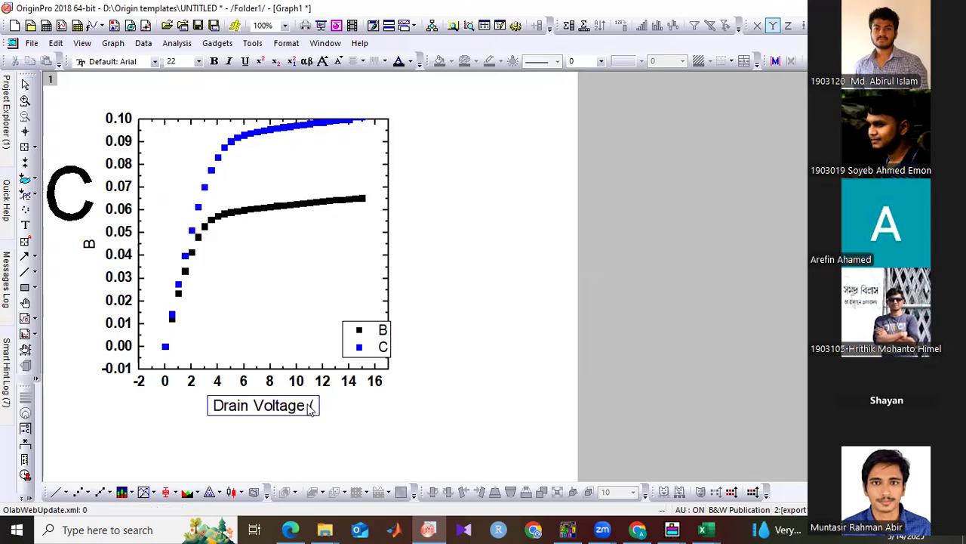
pyautogui.write('V)')
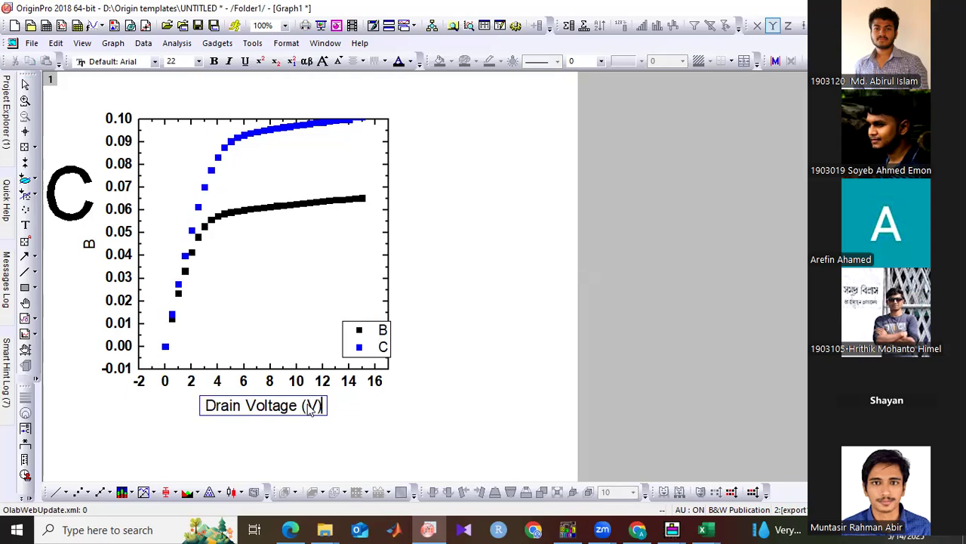
pyautogui.moveTo(204, 406); pyautogui.dragTo(322, 402)
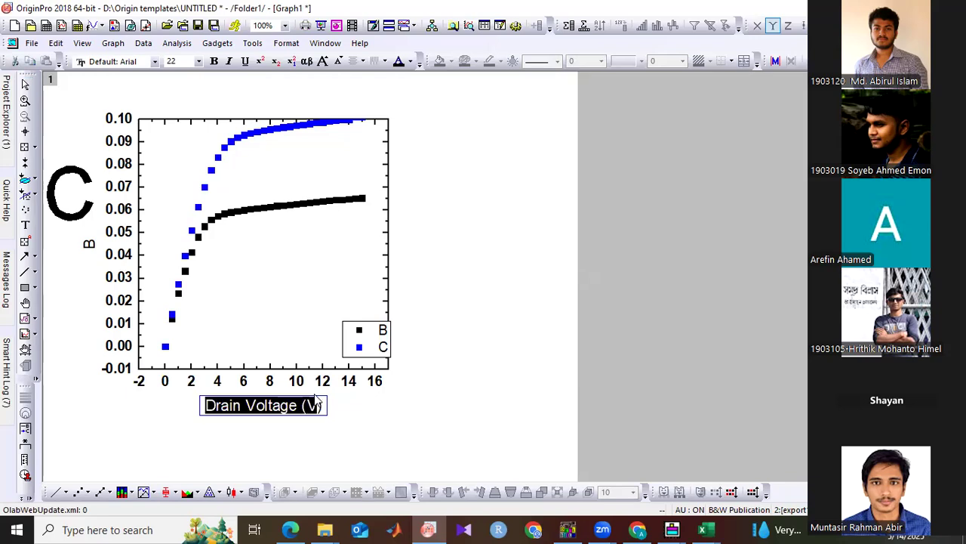
pyautogui.click(214, 61)
pyautogui.click(456, 205)
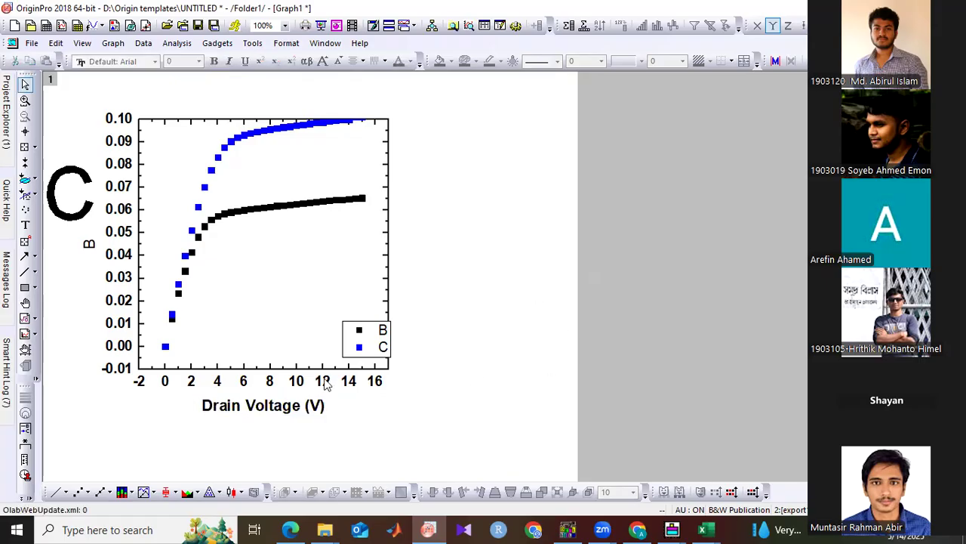
# Replace the Y-axis title's placeholder text with a title beginning with "Drain"
pyautogui.doubleClick(89, 246)
pyautogui.moveTo(69, 244); pyautogui.dragTo(108, 254)
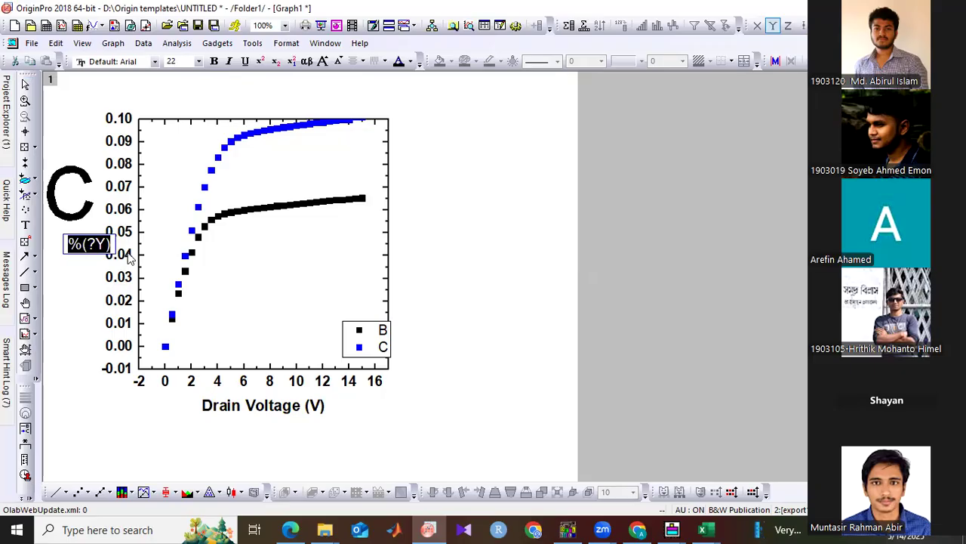
pyautogui.write('Drain')
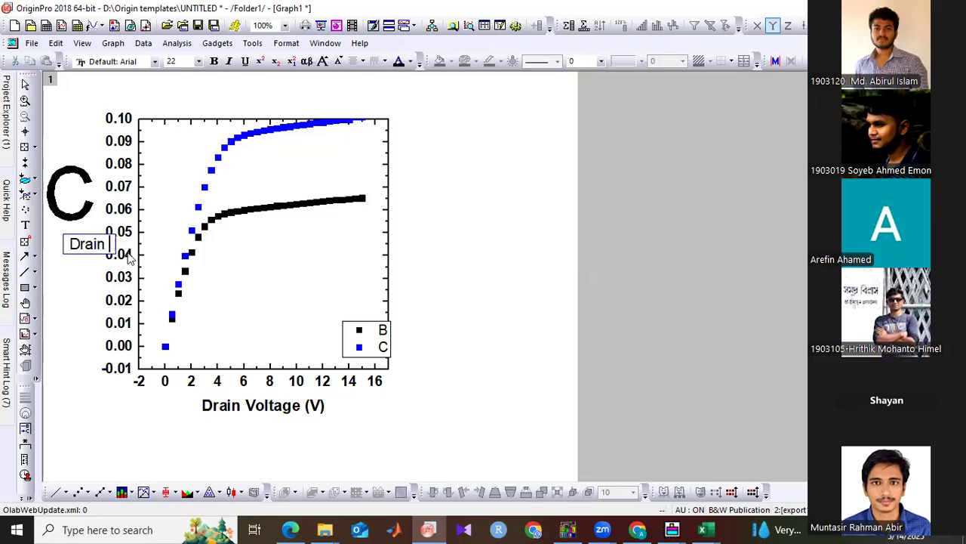